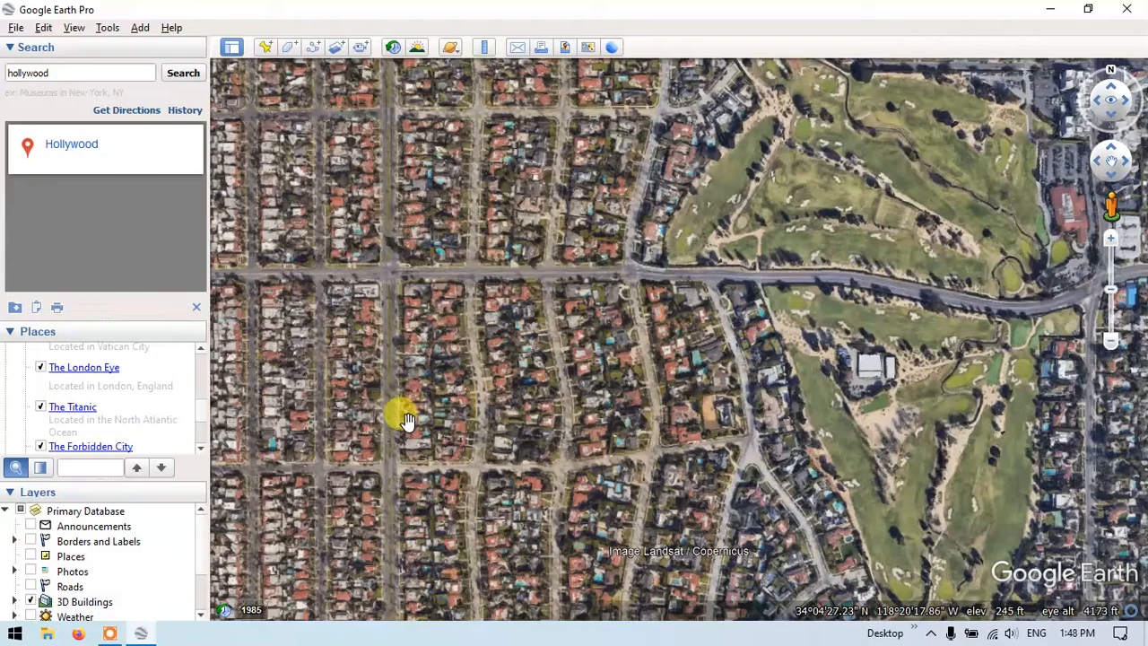
# Examine the residential blocks west of the golf course for houses with backyard swimming pools.
pyautogui.scroll(3, 411, 425)
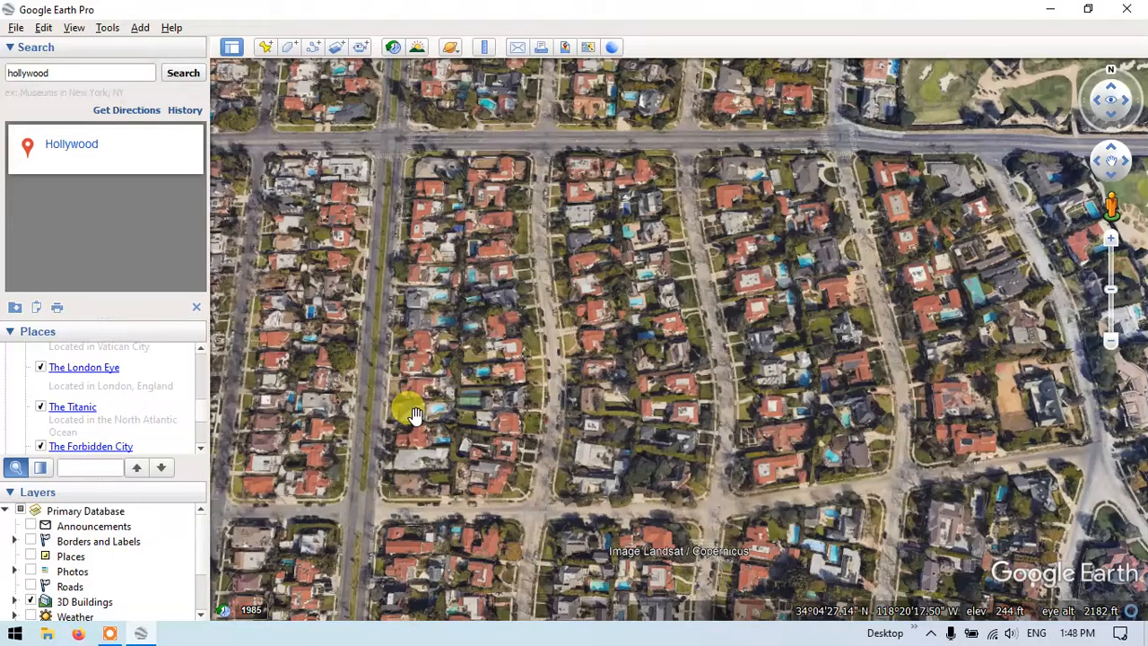
pyautogui.scroll(3, 484, 362)
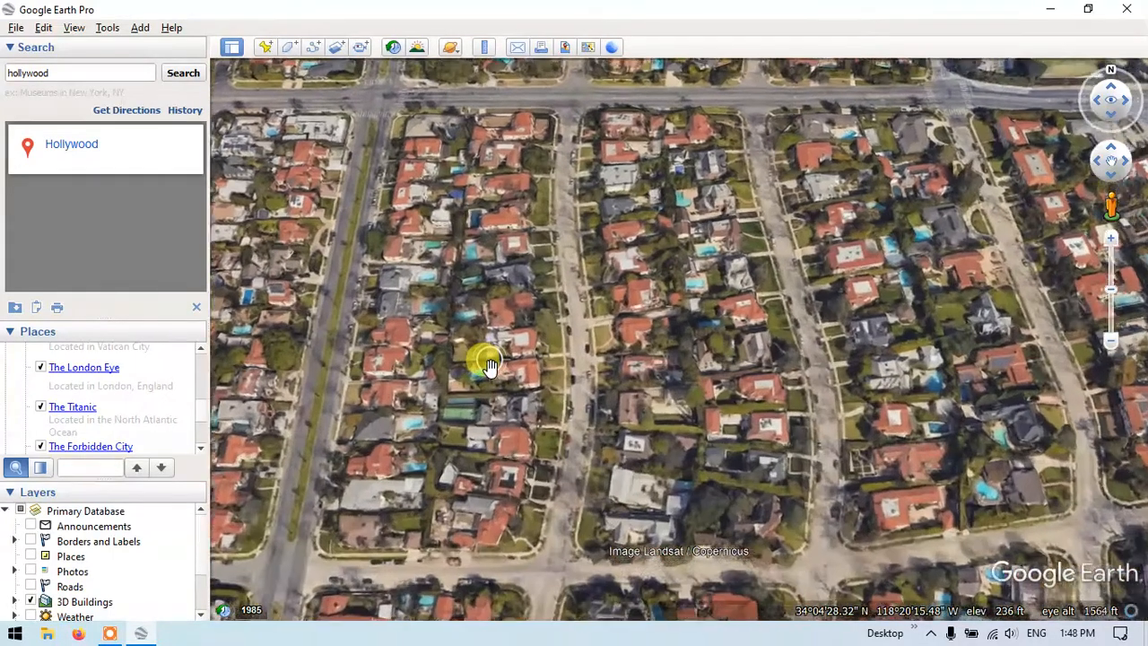
pyautogui.scroll(-2, 487, 362)
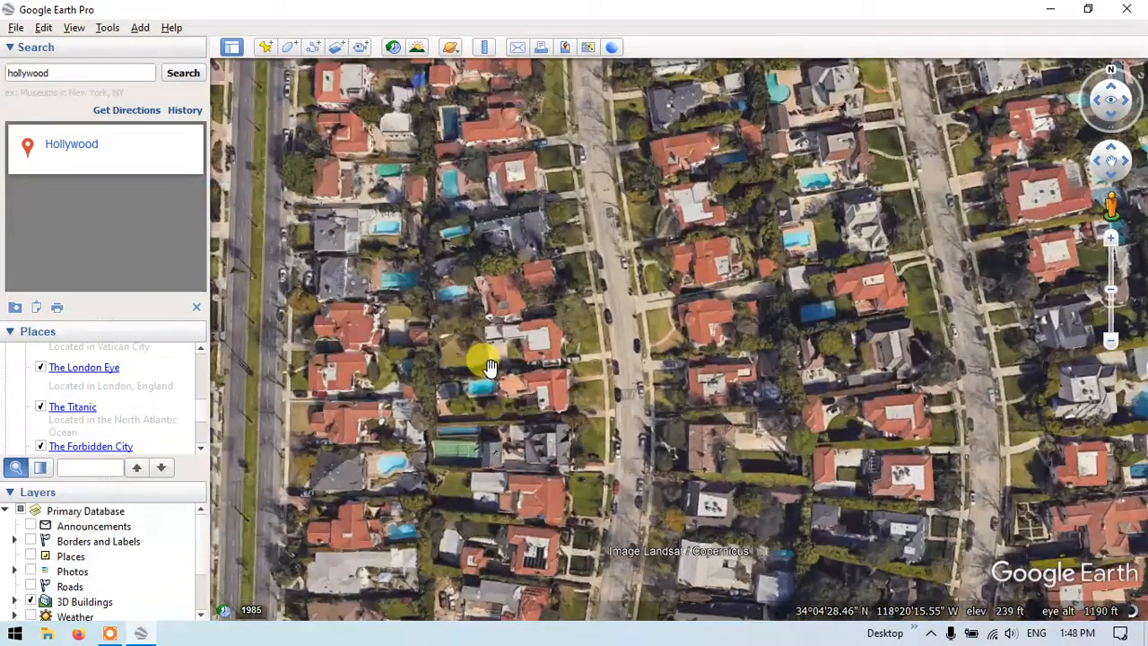
pyautogui.scroll(-2, 596, 381)
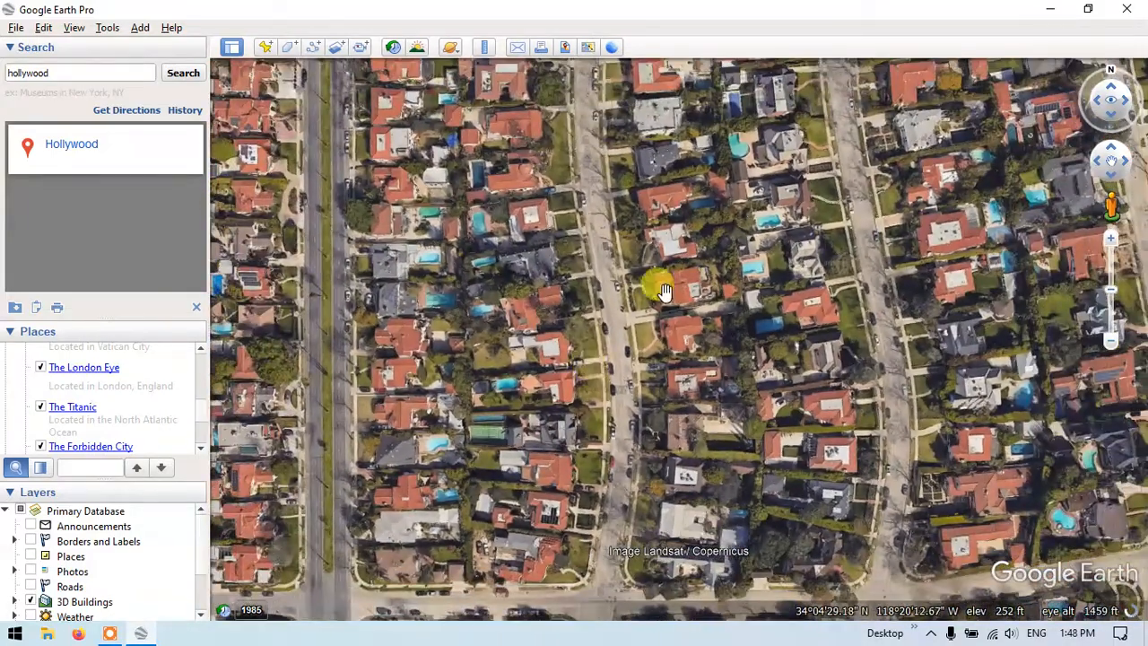
pyautogui.moveTo(597, 257); pyautogui.dragTo(602, 349)
pyautogui.moveTo(553, 286); pyautogui.dragTo(593, 281)
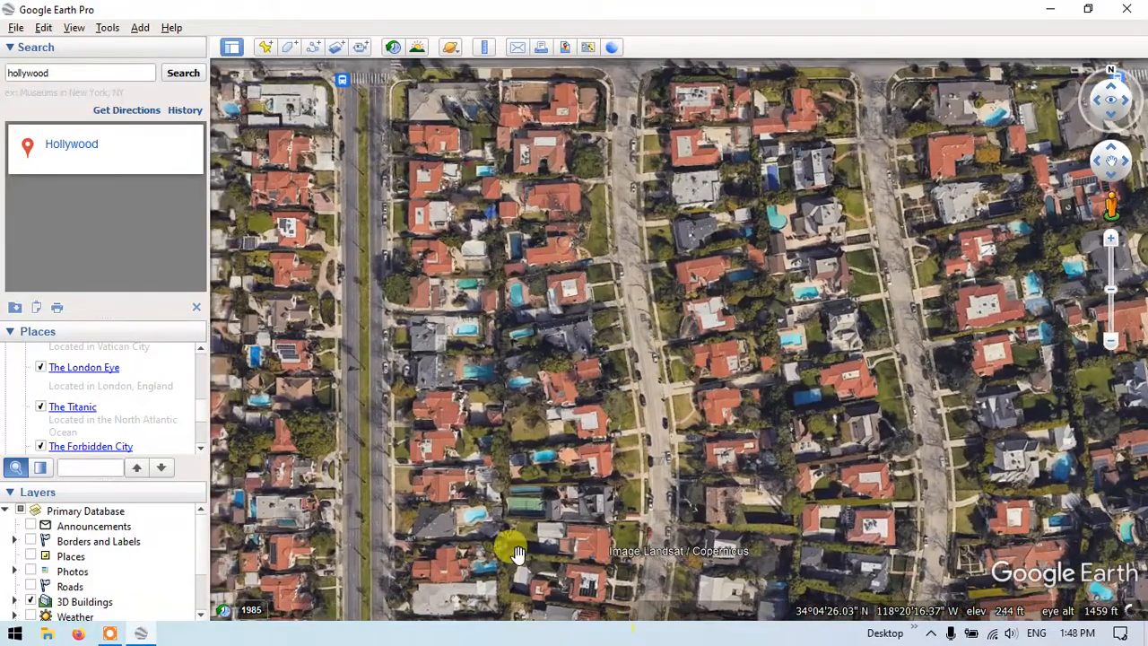
pyautogui.scroll(-2, 523, 436)
pyautogui.moveTo(551, 482); pyautogui.dragTo(545, 433)
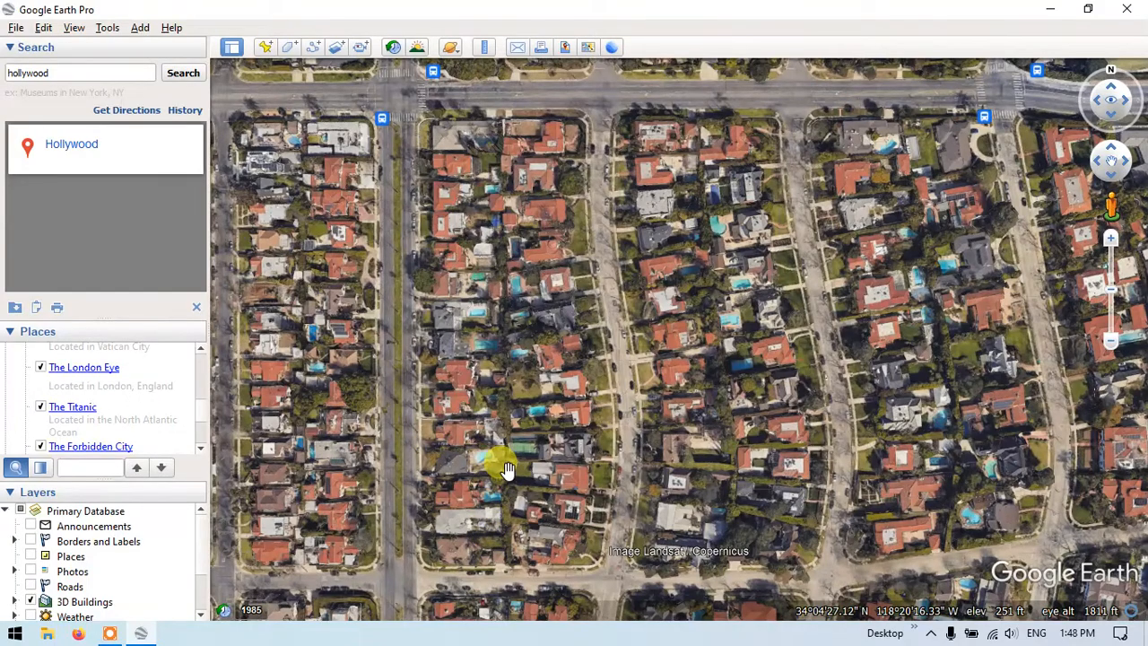
pyautogui.scroll(2, 504, 486)
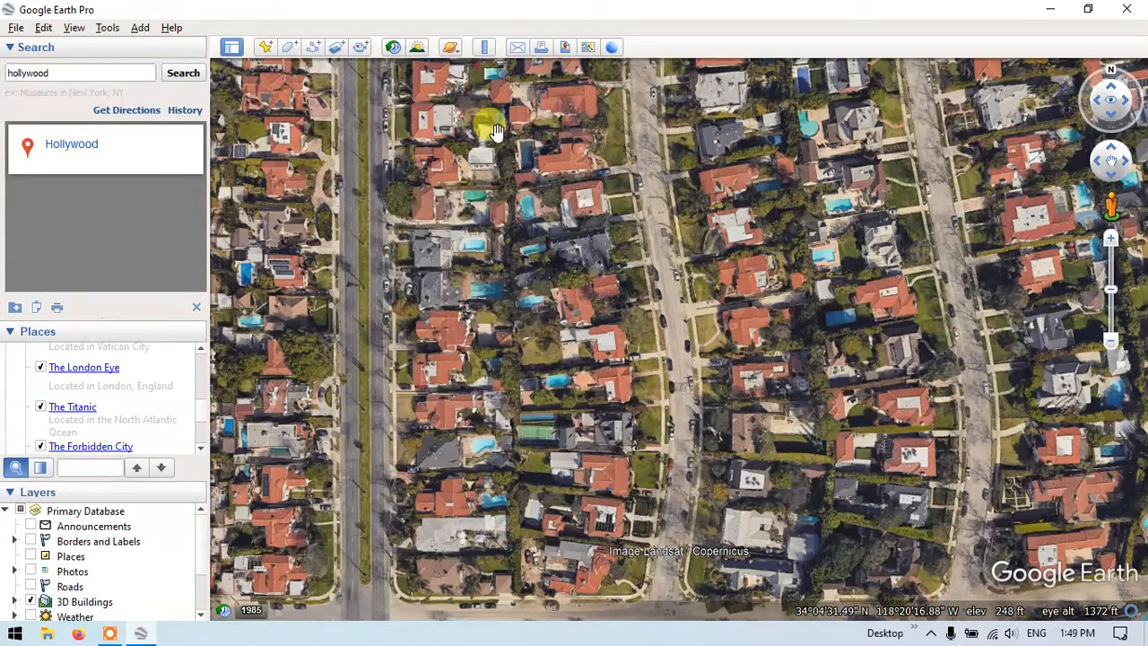
pyautogui.moveTo(489, 137); pyautogui.dragTo(493, 172)
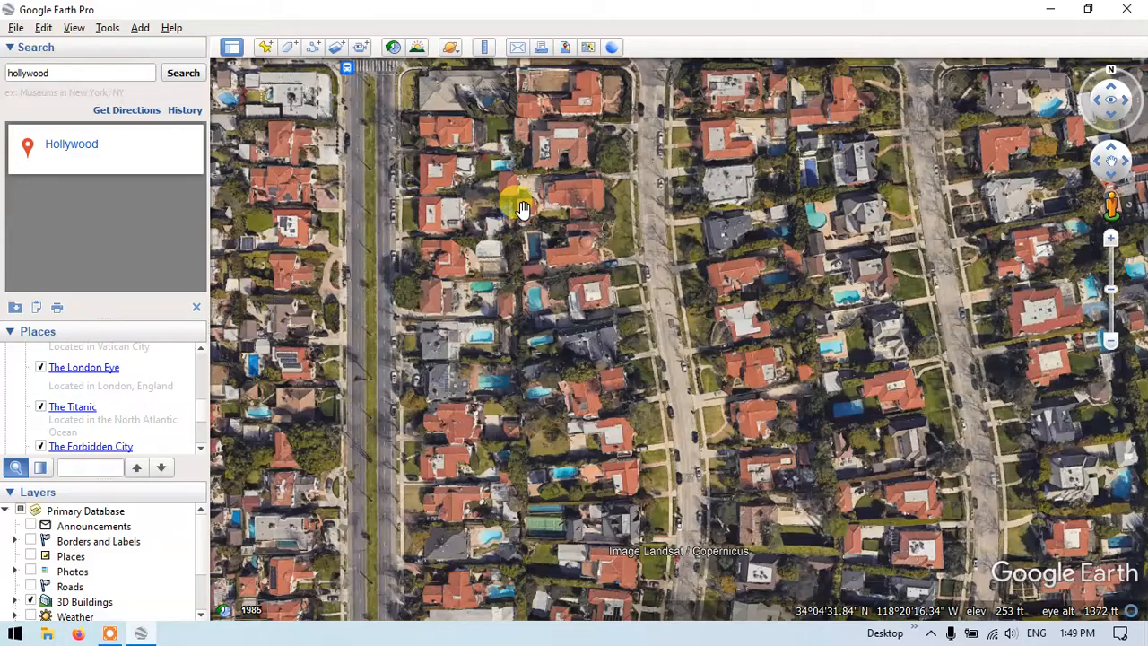
pyautogui.moveTo(581, 203); pyautogui.dragTo(583, 257)
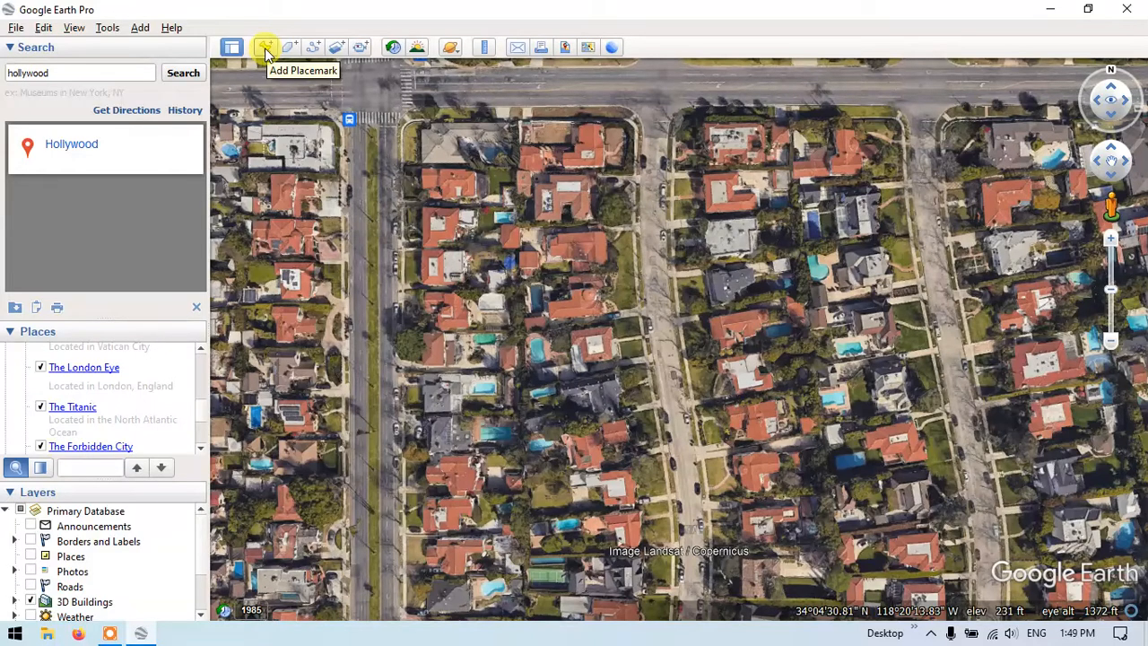
# Add a placemark on the small blue backyard pool near the block's north end, at about 34°4'32"N, 118°20'17"W.
pyautogui.click(139, 28)
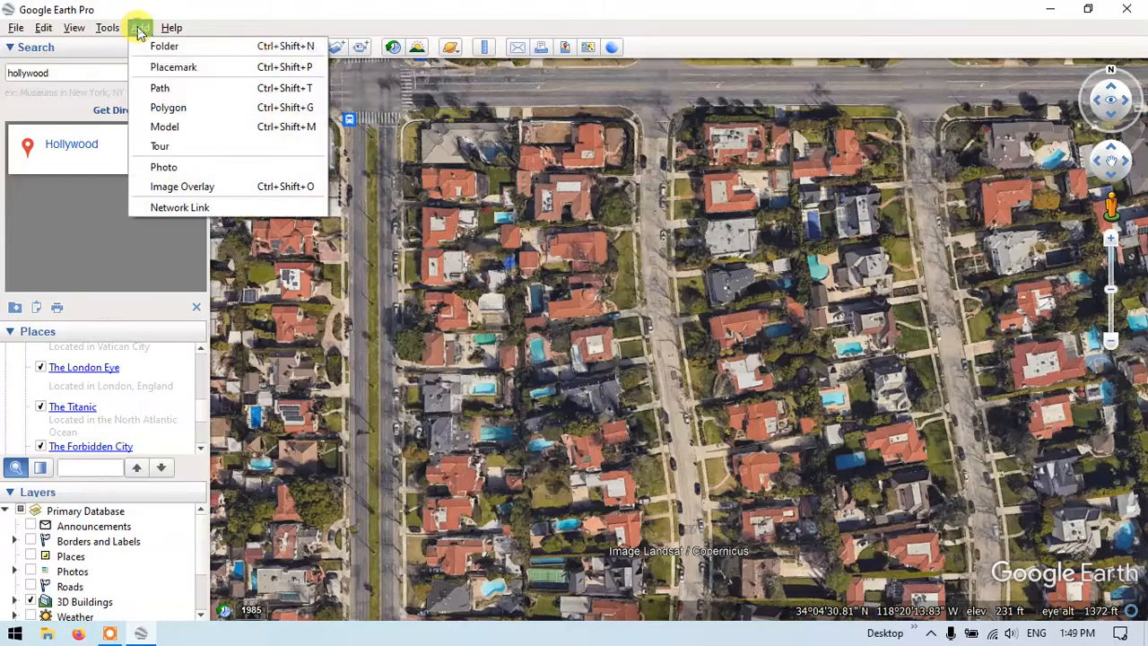
pyautogui.click(170, 68)
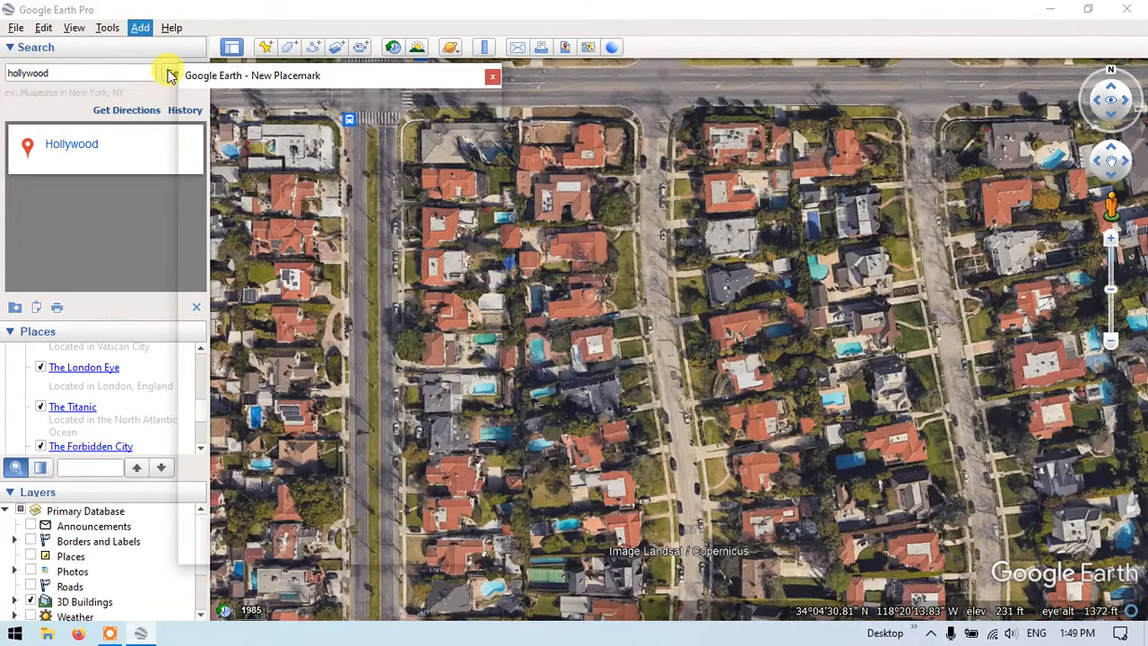
pyautogui.moveTo(372, 81); pyautogui.dragTo(122, 108)
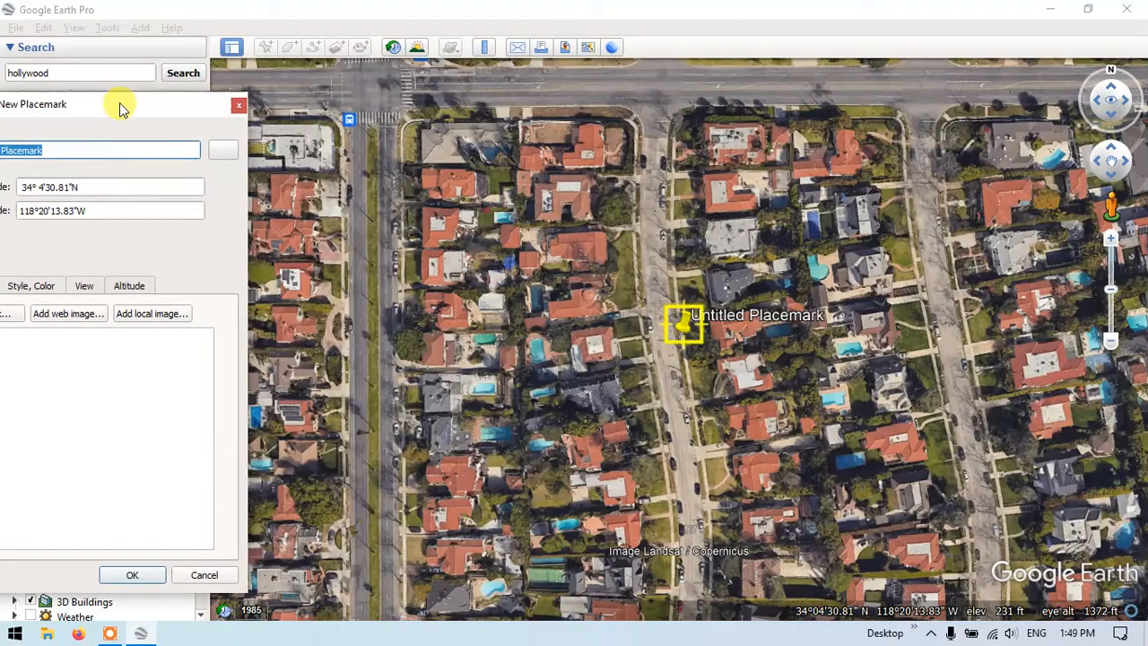
pyautogui.moveTo(676, 340); pyautogui.dragTo(505, 225)
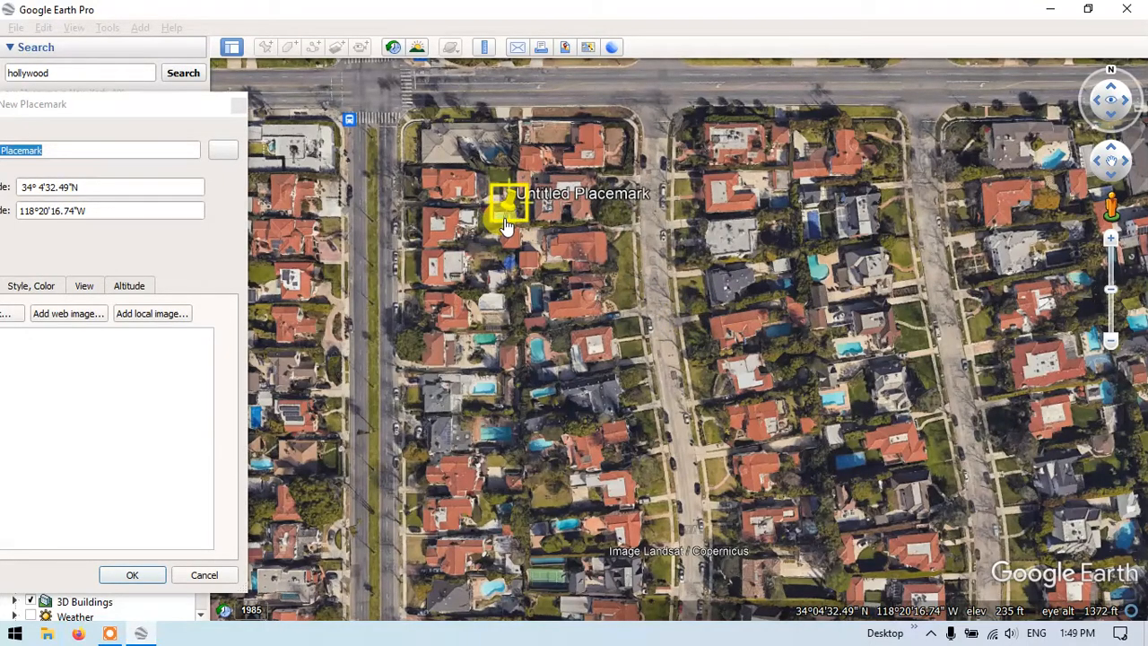
pyautogui.scroll(5, 505, 225)
pyautogui.scroll(3, 516, 206)
pyautogui.scroll(-2, 517, 207)
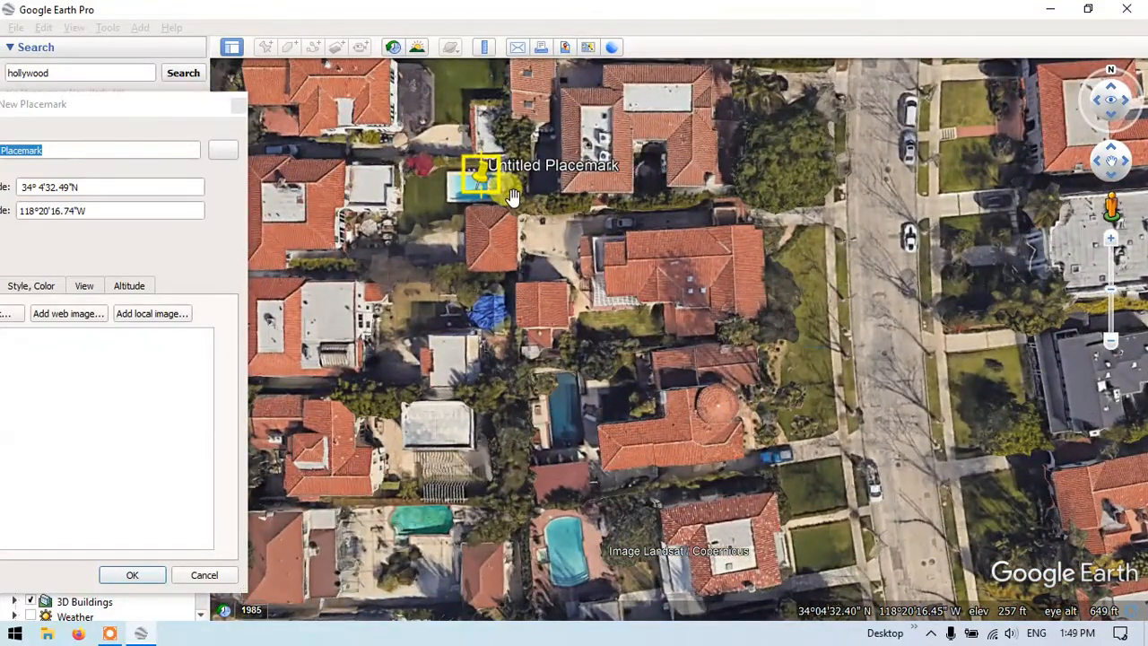
pyautogui.moveTo(484, 178)
pyautogui.mouseDown()
pyautogui.moveTo(423, 193)
pyautogui.moveTo(478, 180)
pyautogui.mouseUp()
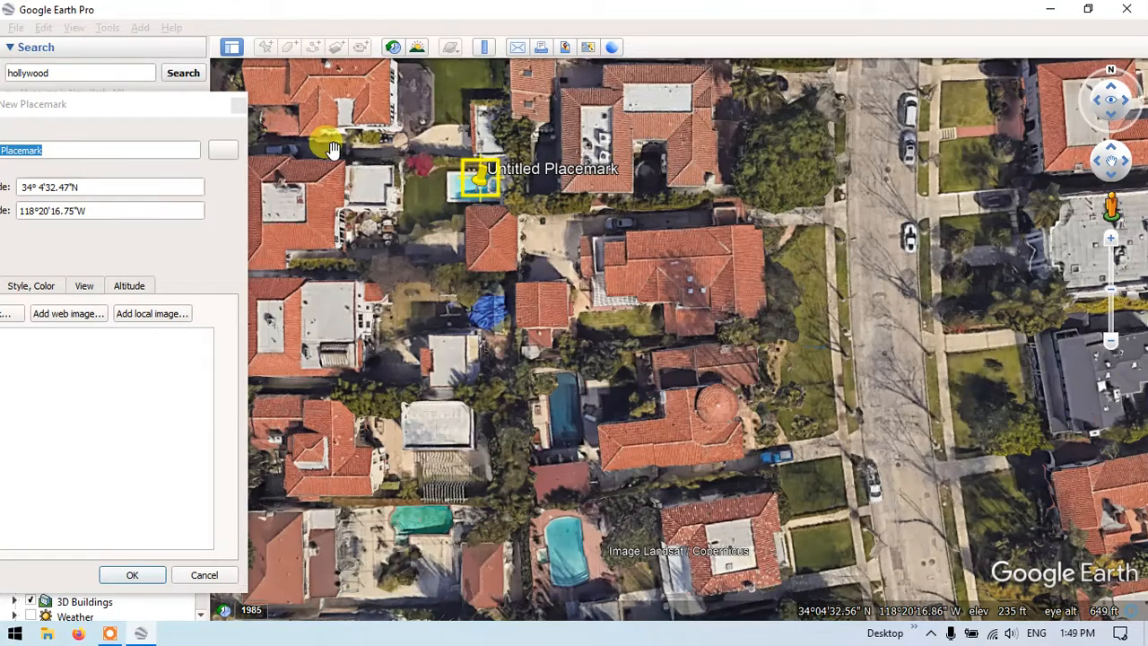
# Name the new placemark Swimming Pool 1.
pyautogui.click(141, 110)
pyautogui.moveTo(137, 109); pyautogui.dragTo(249, 108)
pyautogui.click(206, 149)
pyautogui.moveTo(207, 150); pyautogui.dragTo(83, 151)
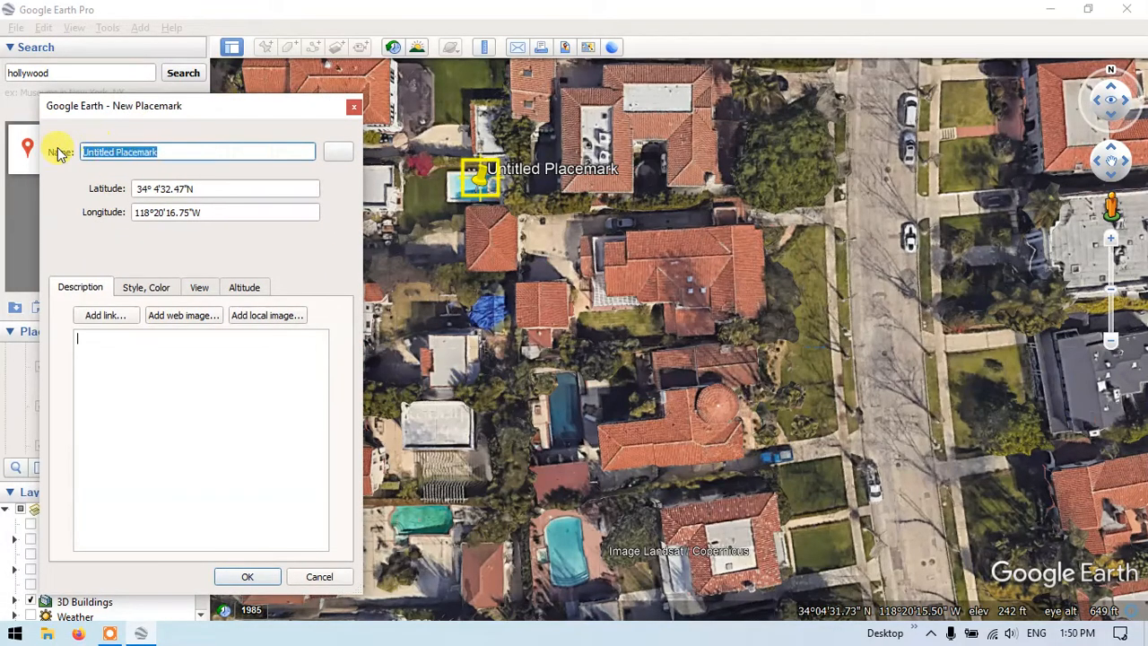
pyautogui.write('Swimming Pool 1')
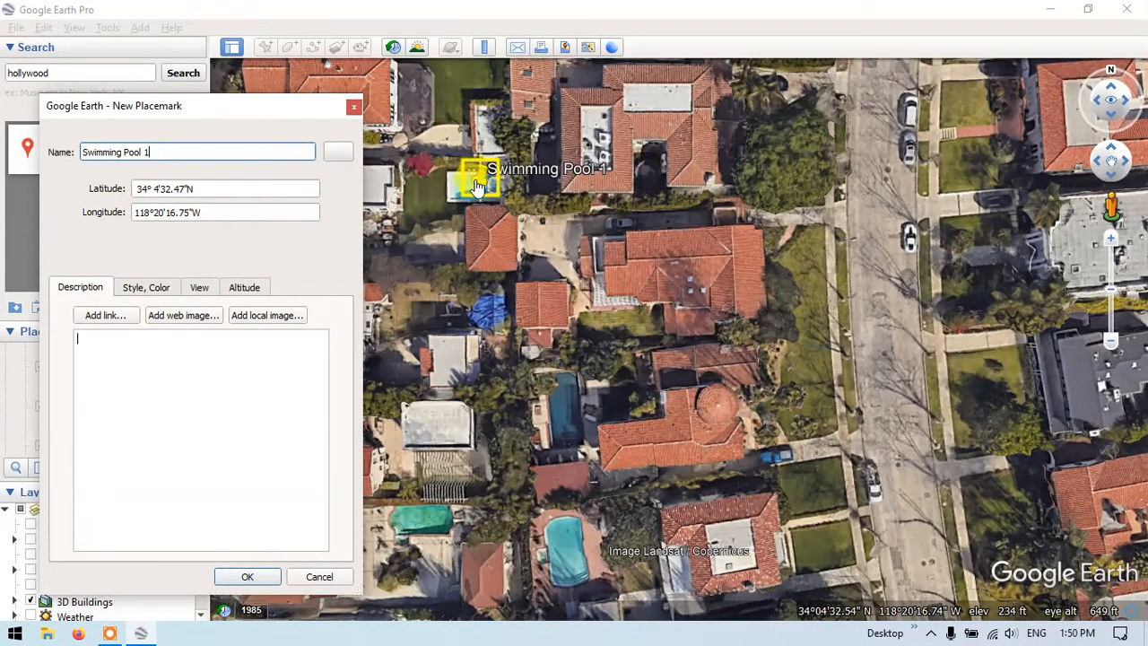
# Give the Swimming Pool 1 placemark the yellow paddle icon with a star and save it.
pyautogui.click(337, 158)
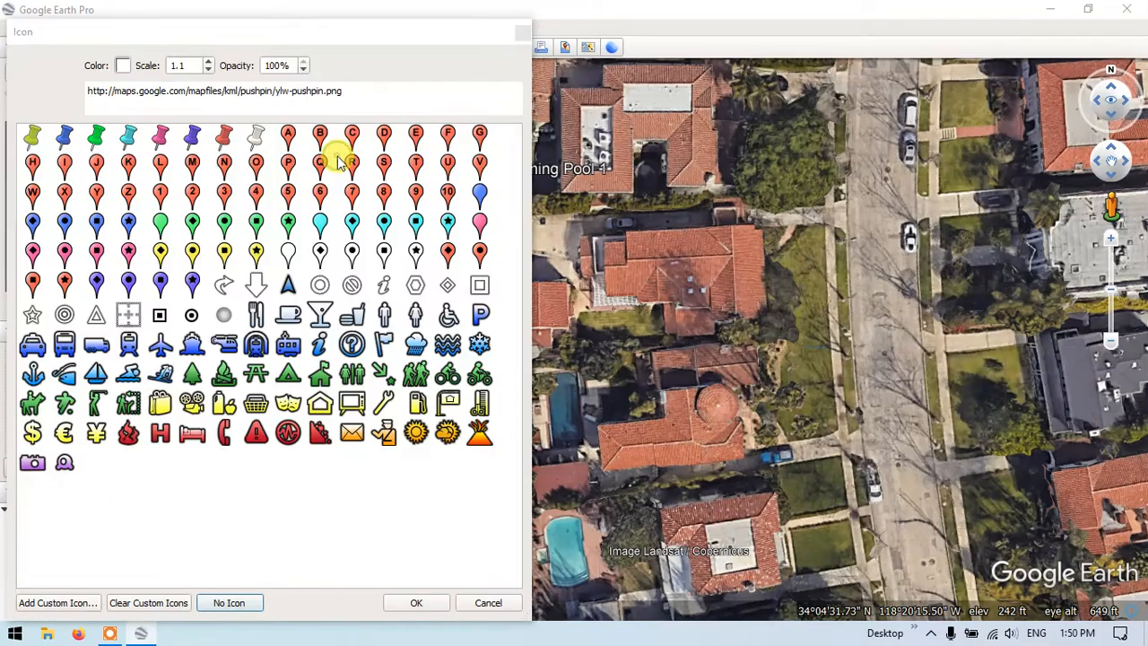
pyautogui.click(523, 33)
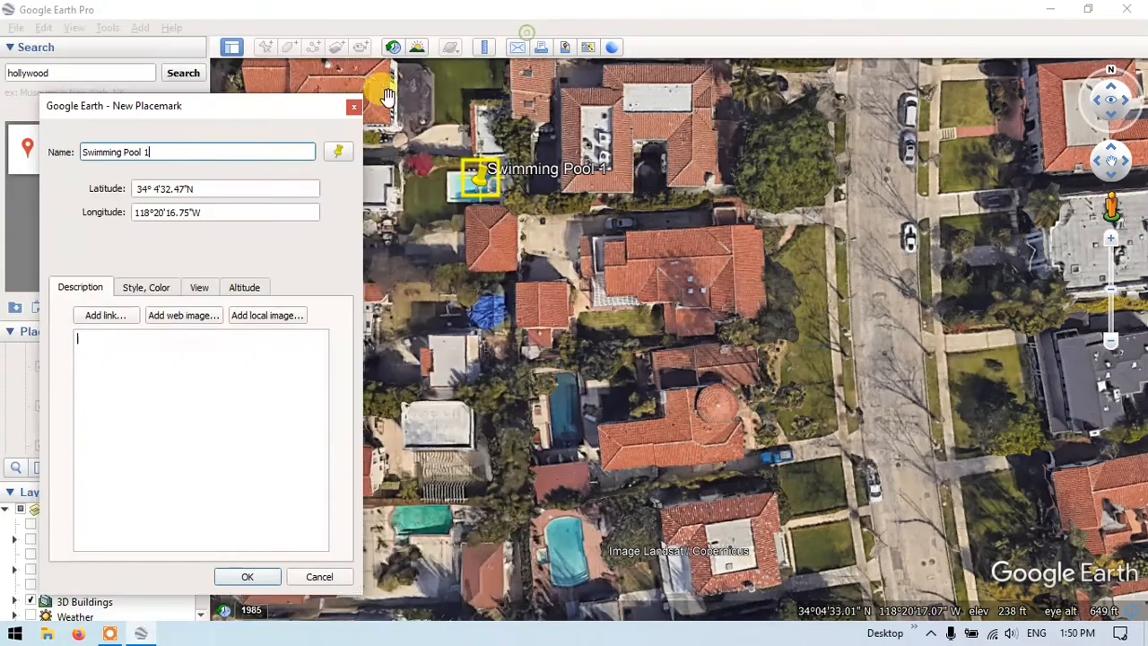
pyautogui.click(333, 159)
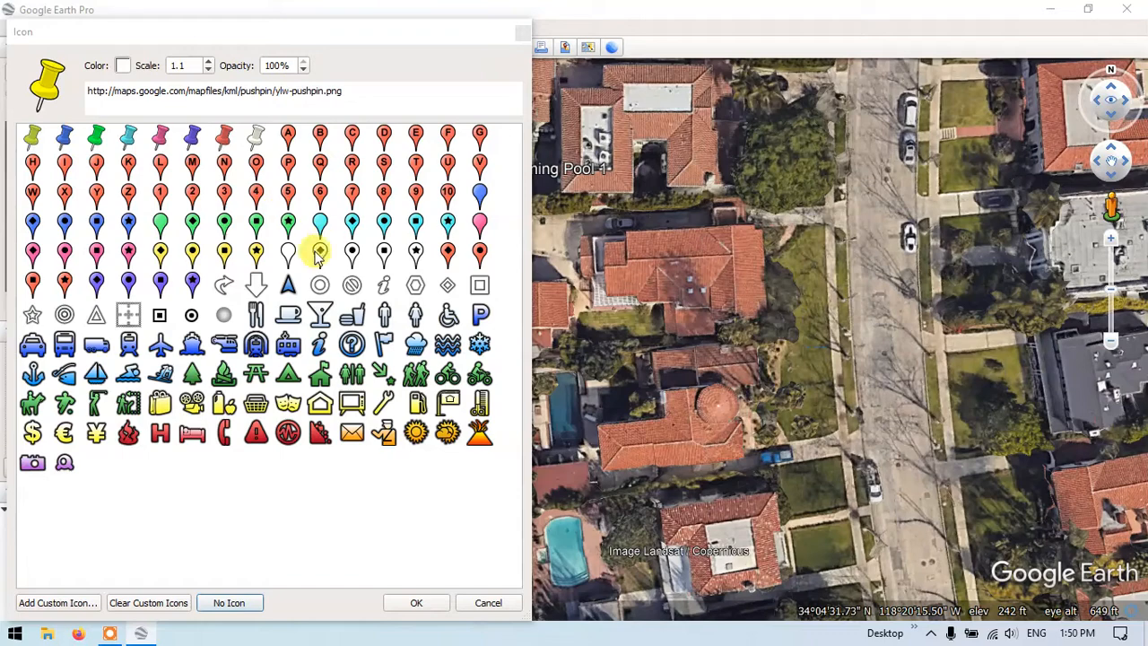
pyautogui.click(257, 254)
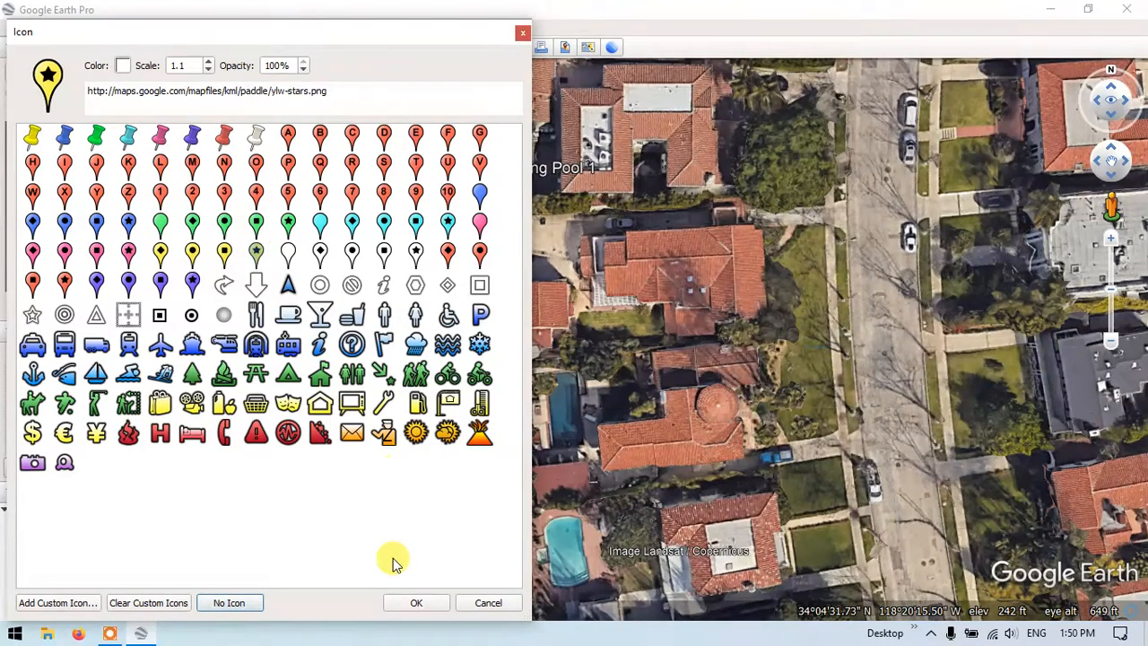
pyautogui.click(415, 602)
pyautogui.click(252, 578)
# Add another placemark on the green pool south of Swimming Pool 1, at about 34°4'31"N, 118°20'17"W.
pyautogui.scroll(-2, 466, 329)
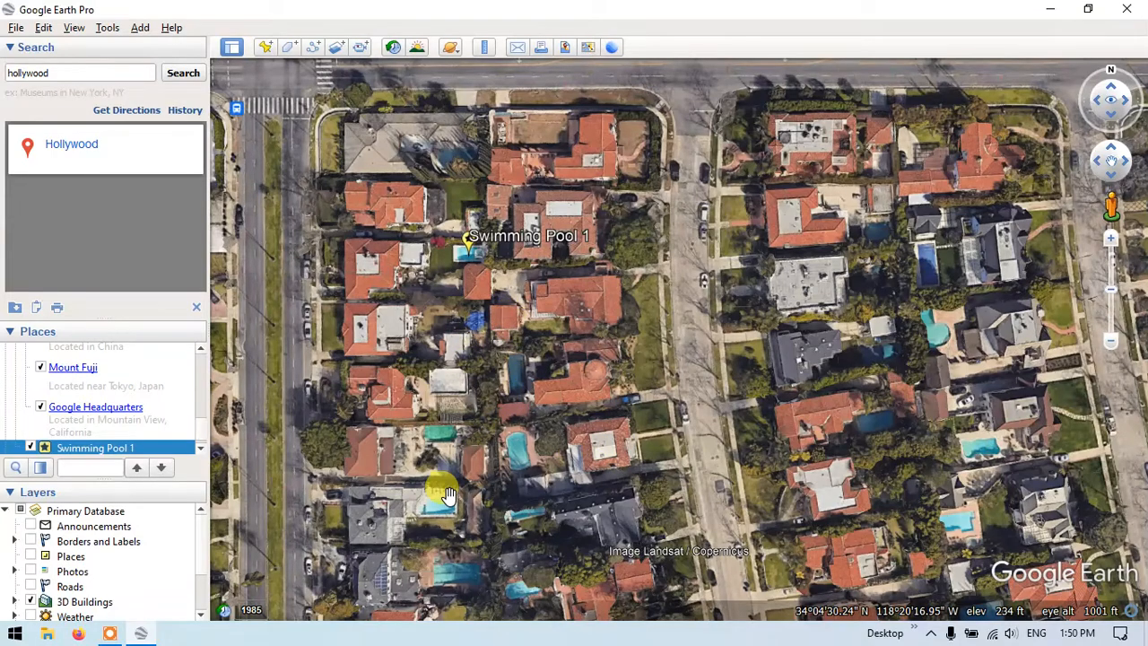
pyautogui.scroll(1, 446, 493)
pyautogui.scroll(1, 455, 487)
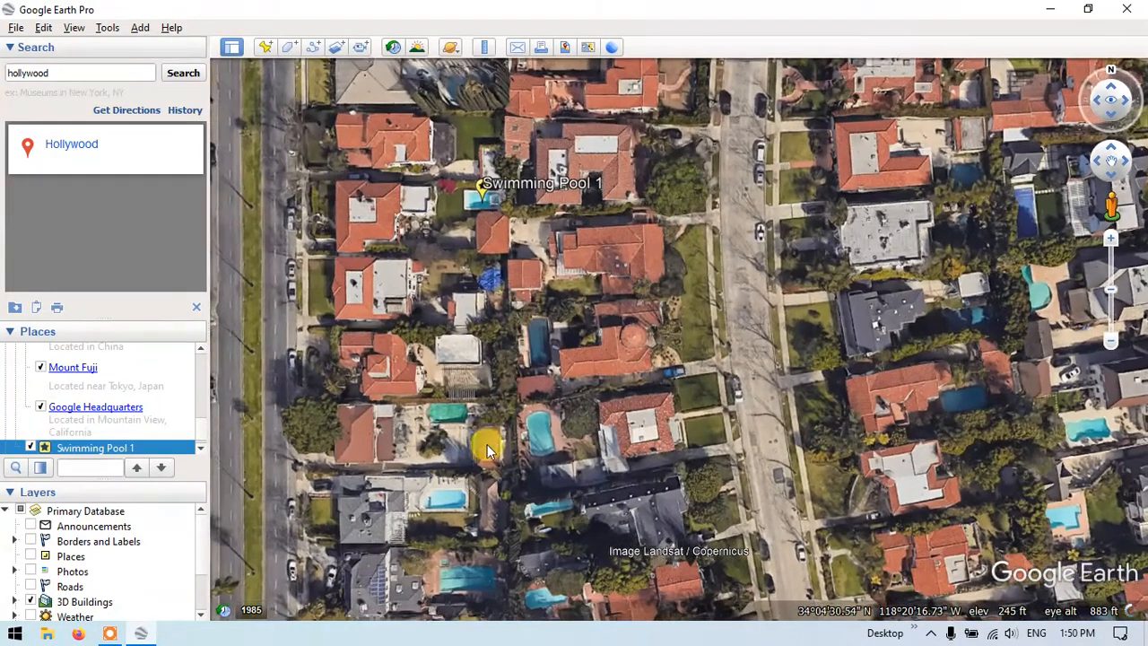
pyautogui.scroll(1, 518, 451)
pyautogui.scroll(1, 516, 449)
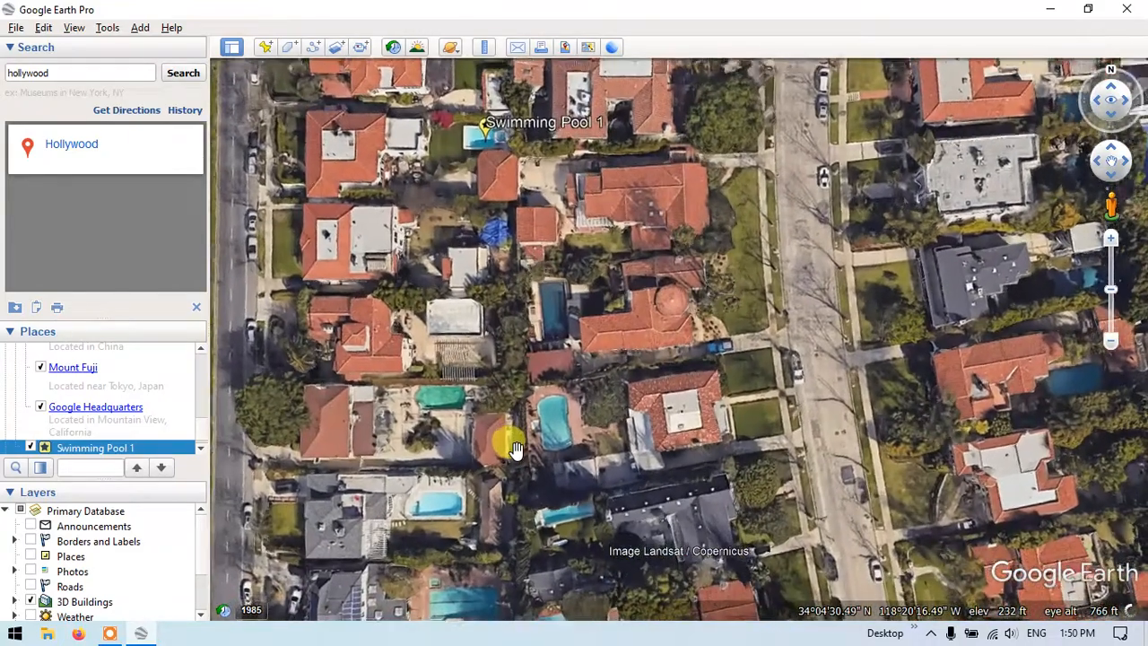
pyautogui.click(269, 51)
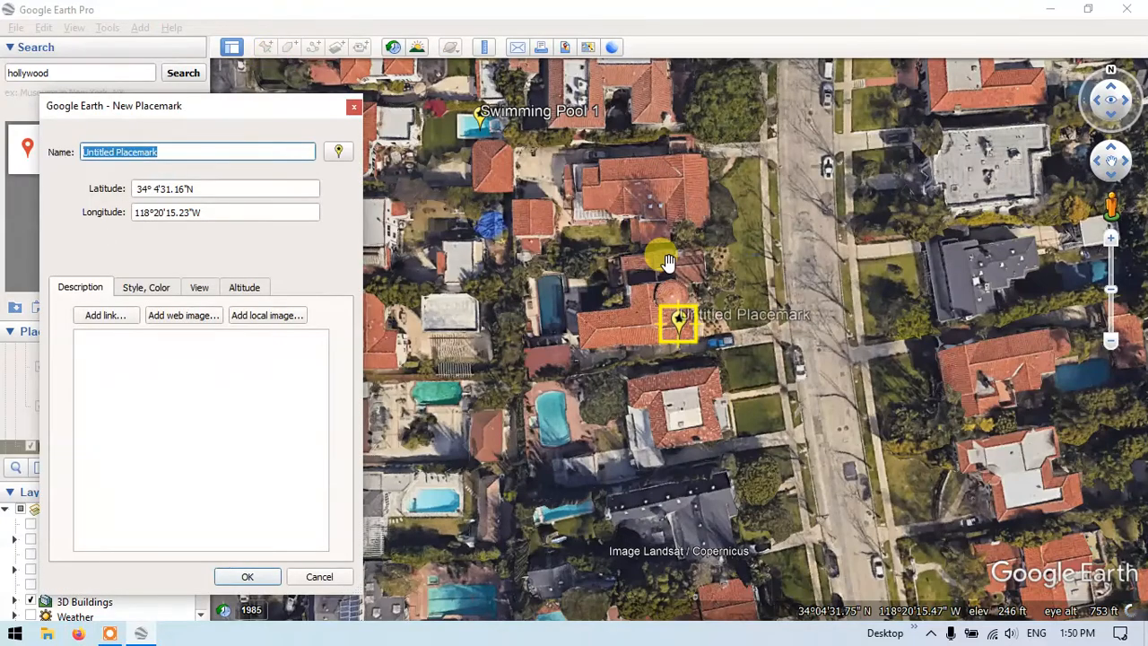
pyautogui.moveTo(685, 327); pyautogui.dragTo(441, 401)
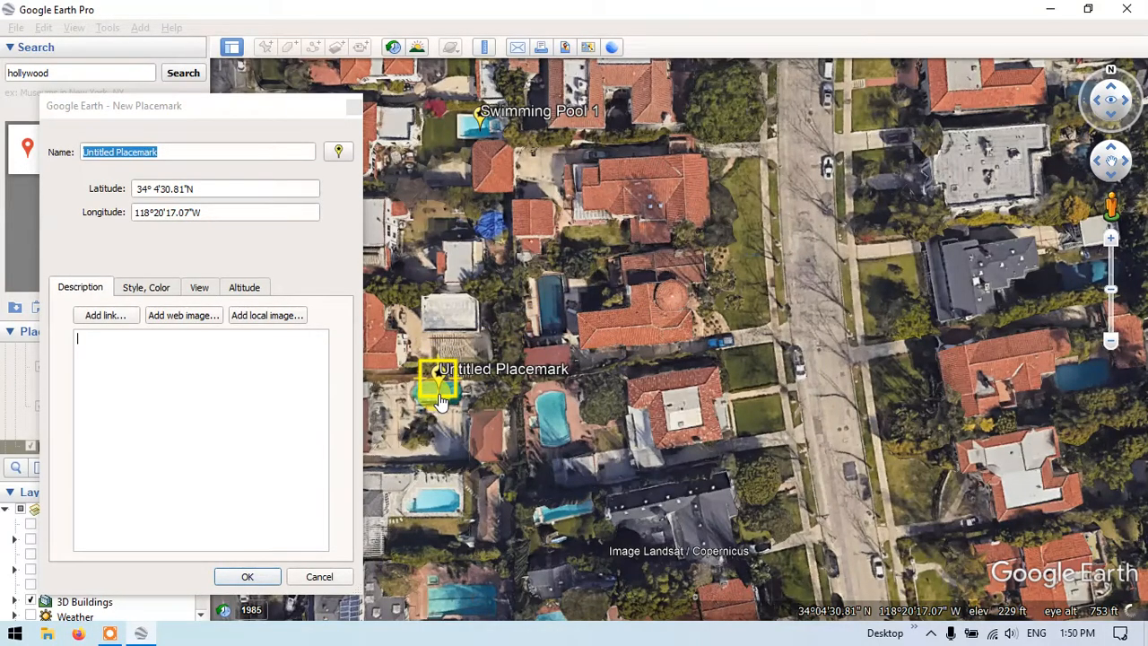
# Name the placemark on the green pool Swimming Pool 2.
pyautogui.click(225, 148)
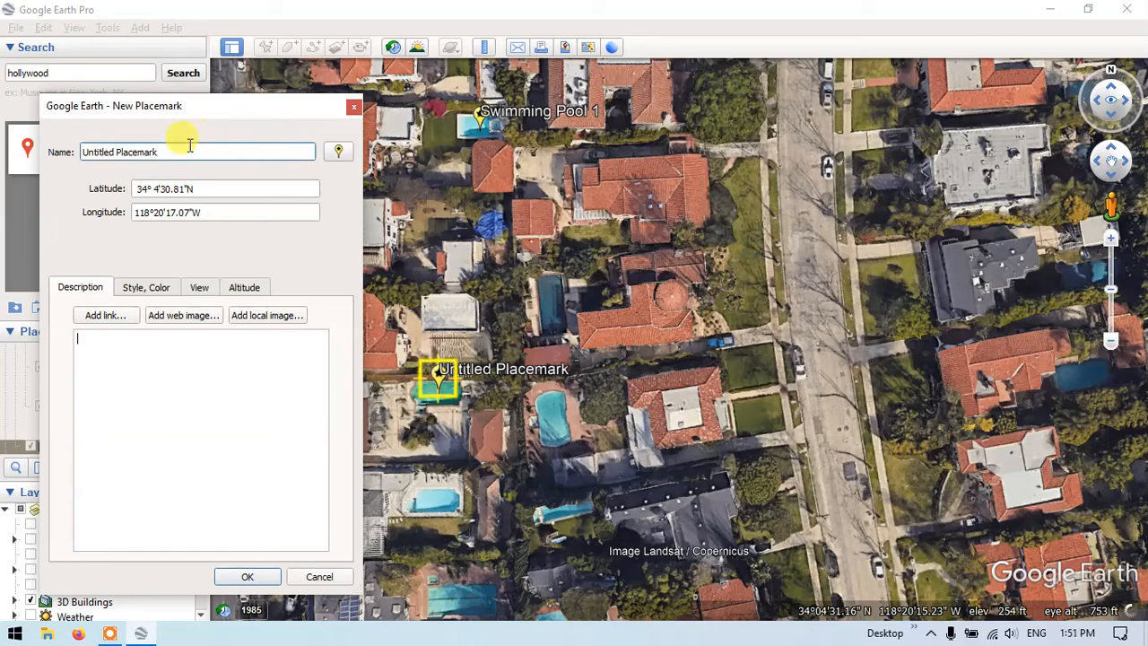
pyautogui.moveTo(197, 148); pyautogui.dragTo(52, 151)
pyautogui.write('Swimming Pool 2')
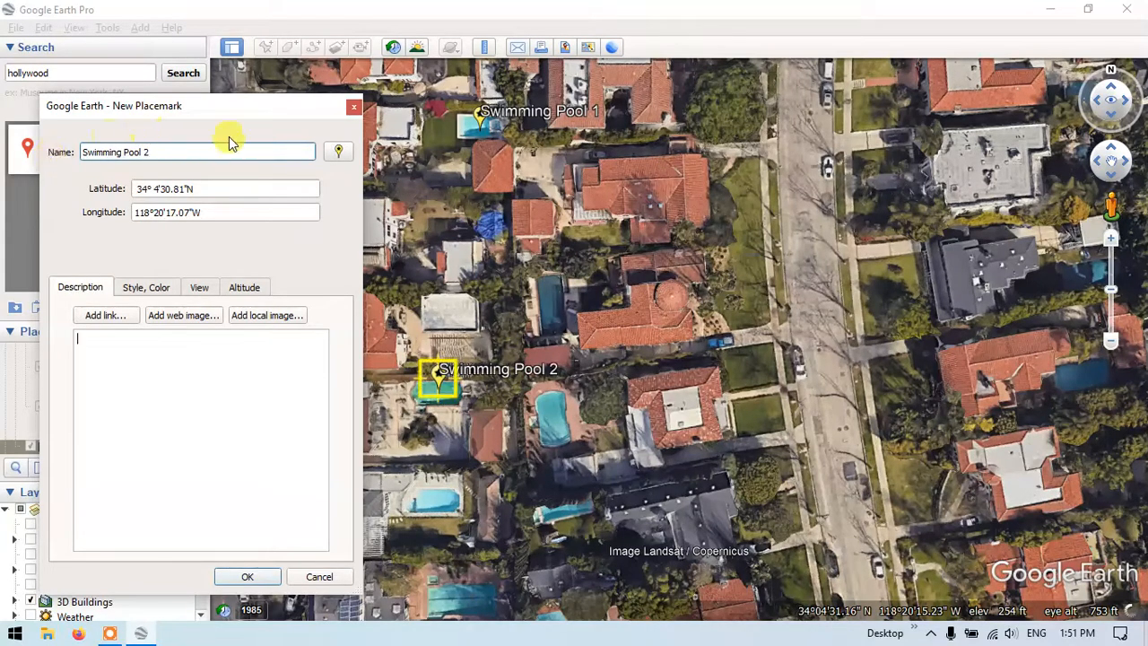
# Give the Swimming Pool 2 placemark the pink paddle icon with a star and save it.
pyautogui.click(339, 153)
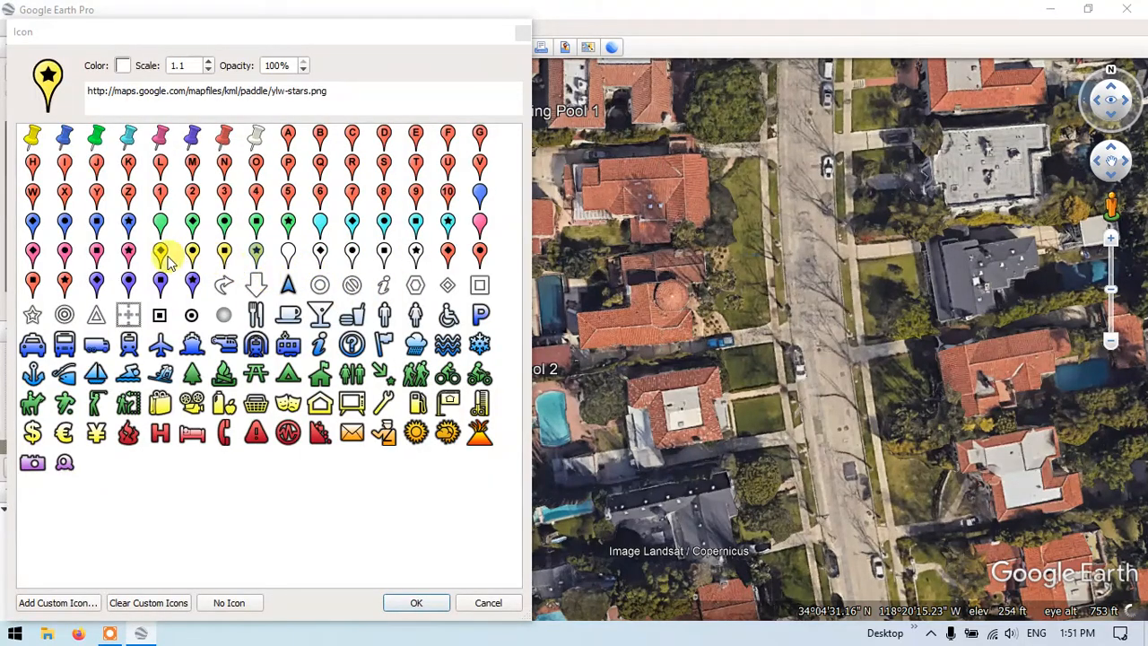
pyautogui.click(128, 253)
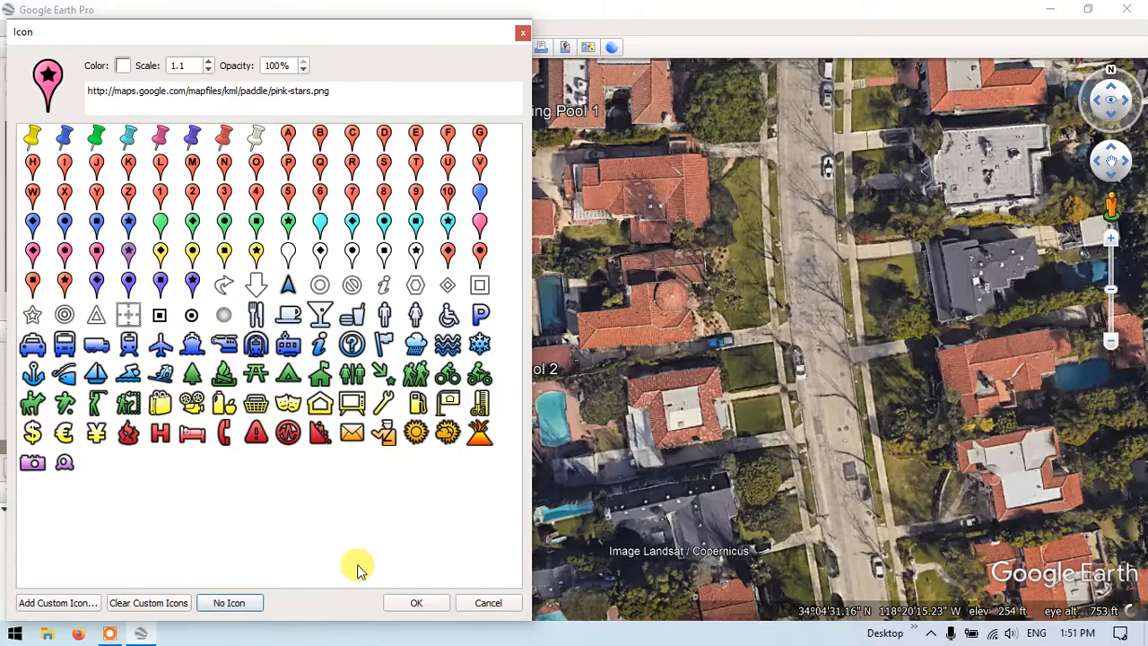
pyautogui.click(413, 605)
pyautogui.click(244, 570)
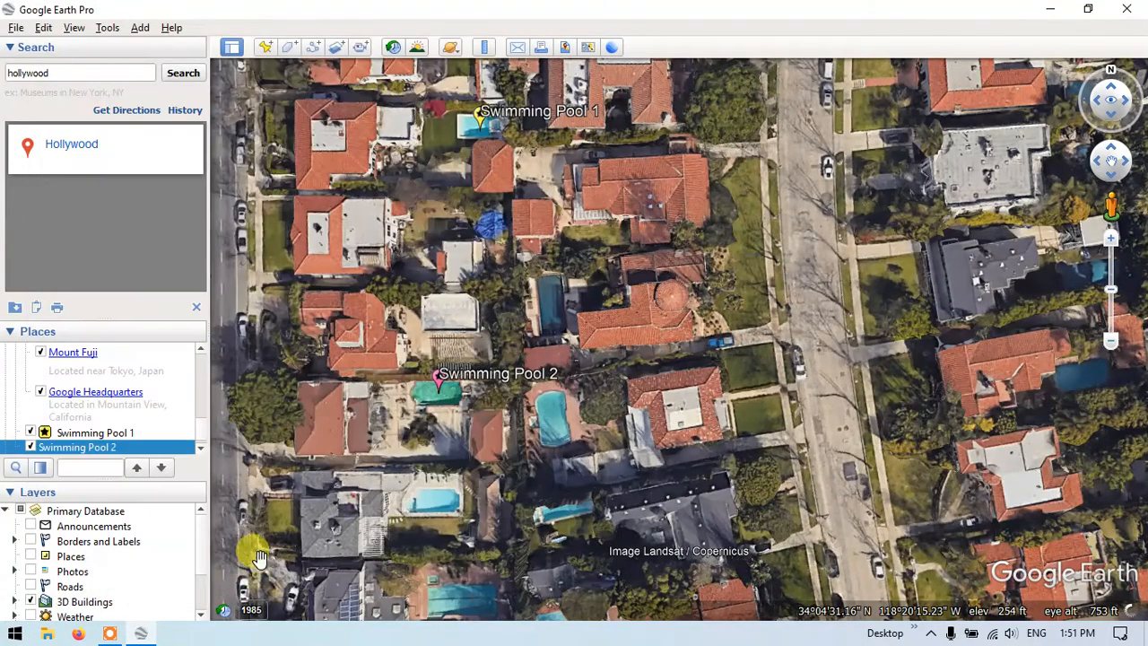
# Add a placemark on the blue pool just north of the small tennis court, at about 34°4'28"N, 118°20'16"W.
pyautogui.scroll(-3, 520, 227)
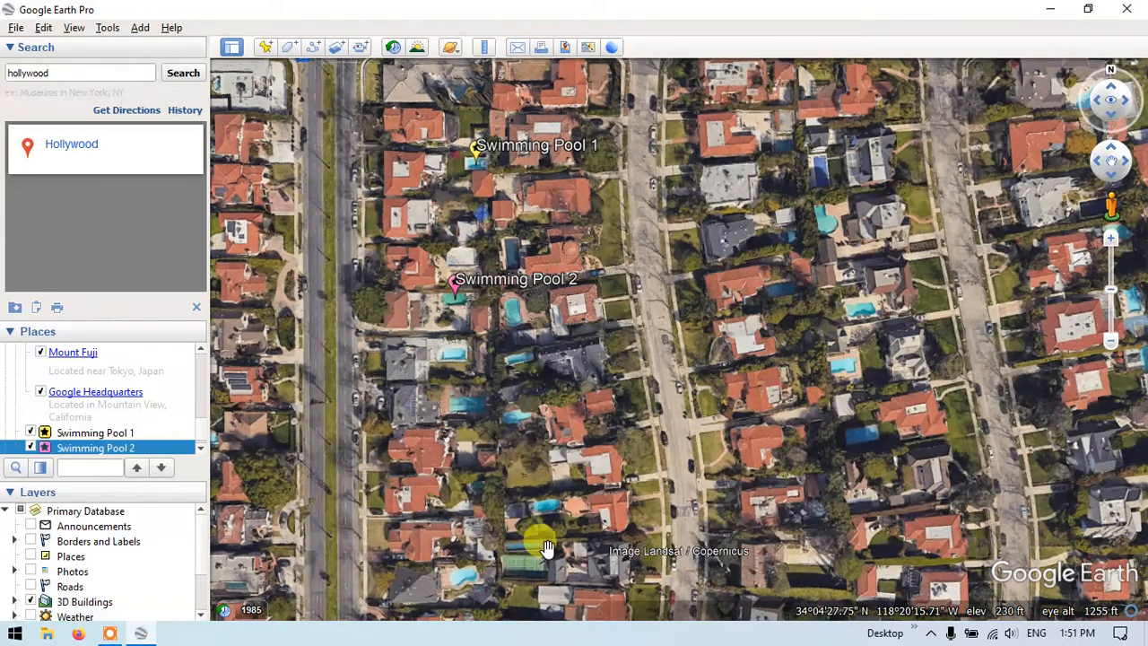
pyautogui.scroll(3, 554, 574)
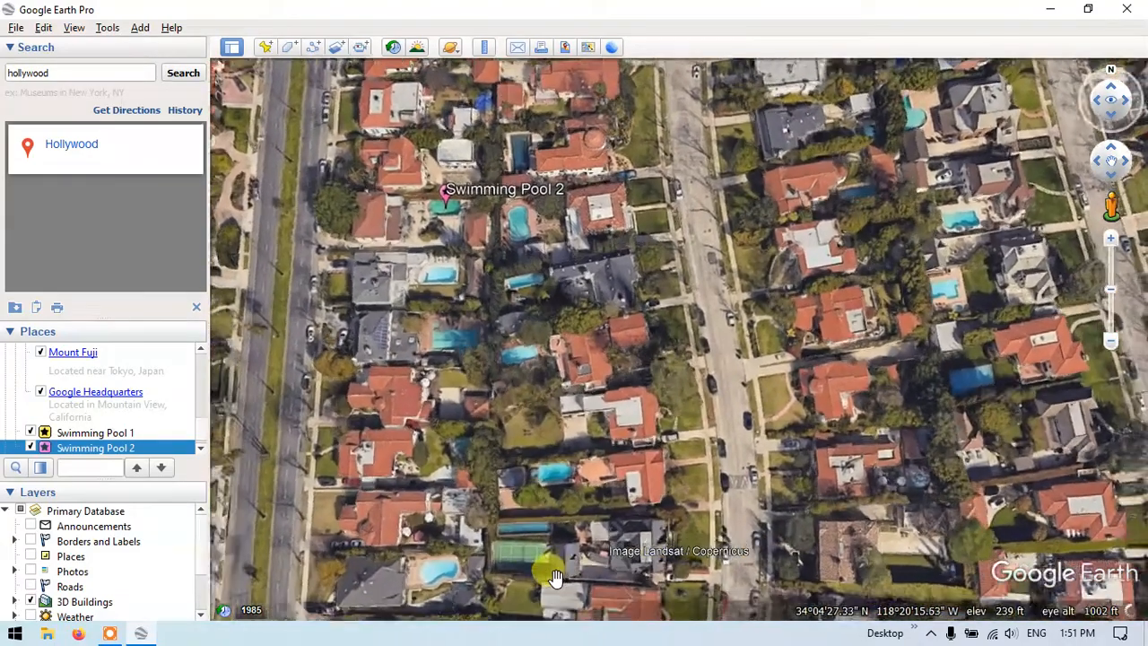
pyautogui.scroll(2, 562, 540)
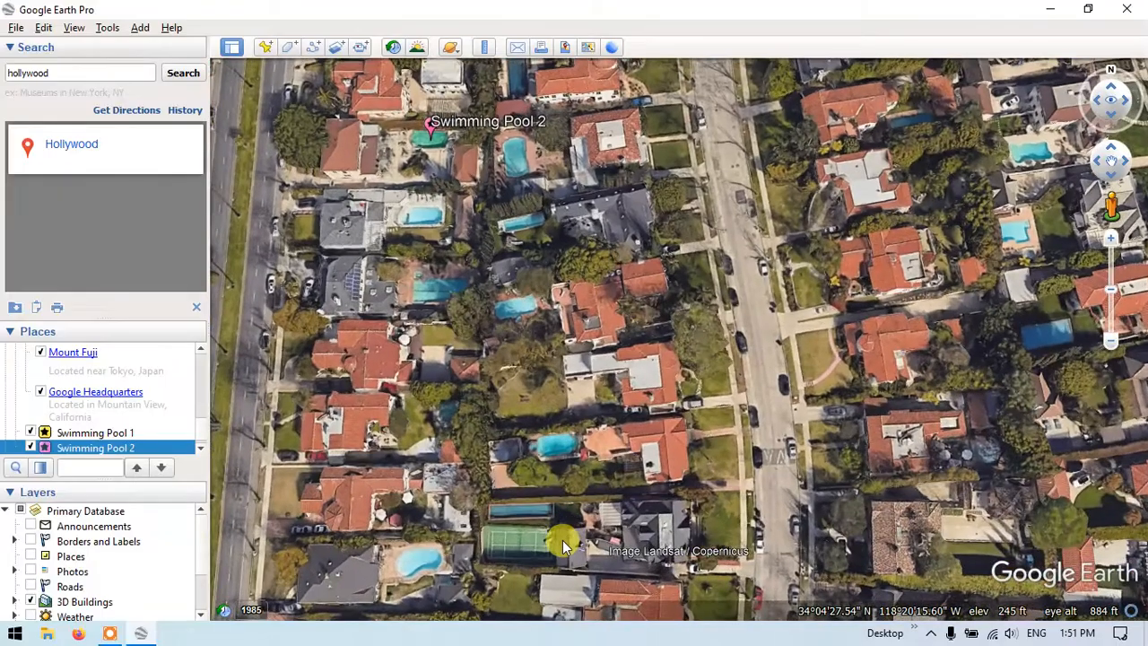
pyautogui.scroll(2, 562, 540)
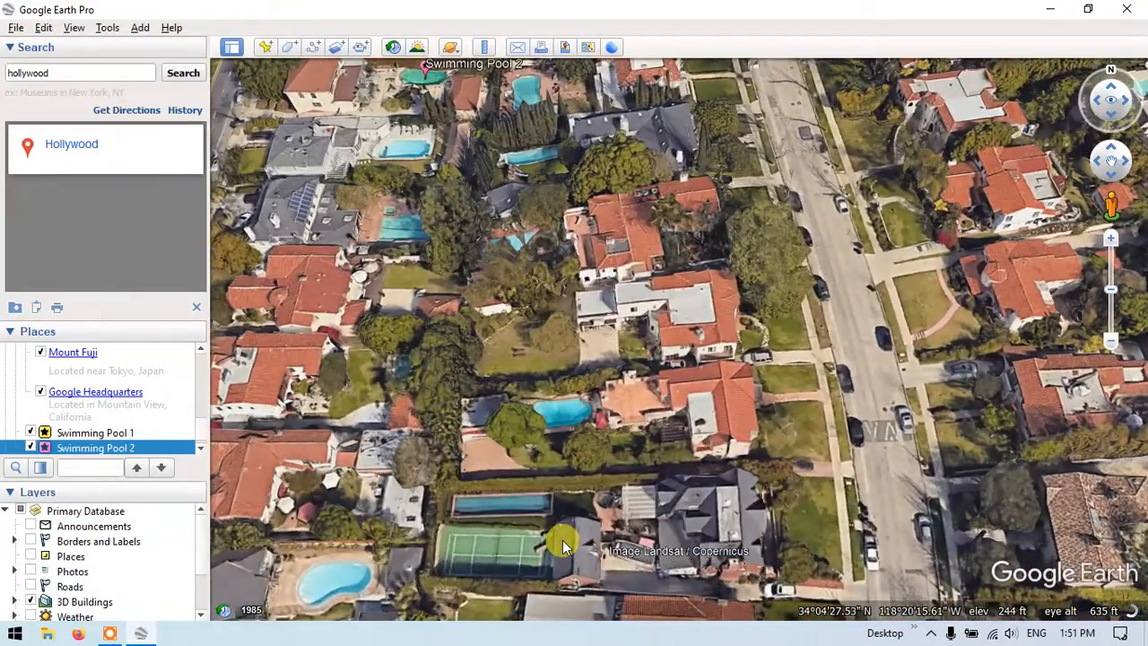
pyautogui.scroll(-2, 581, 408)
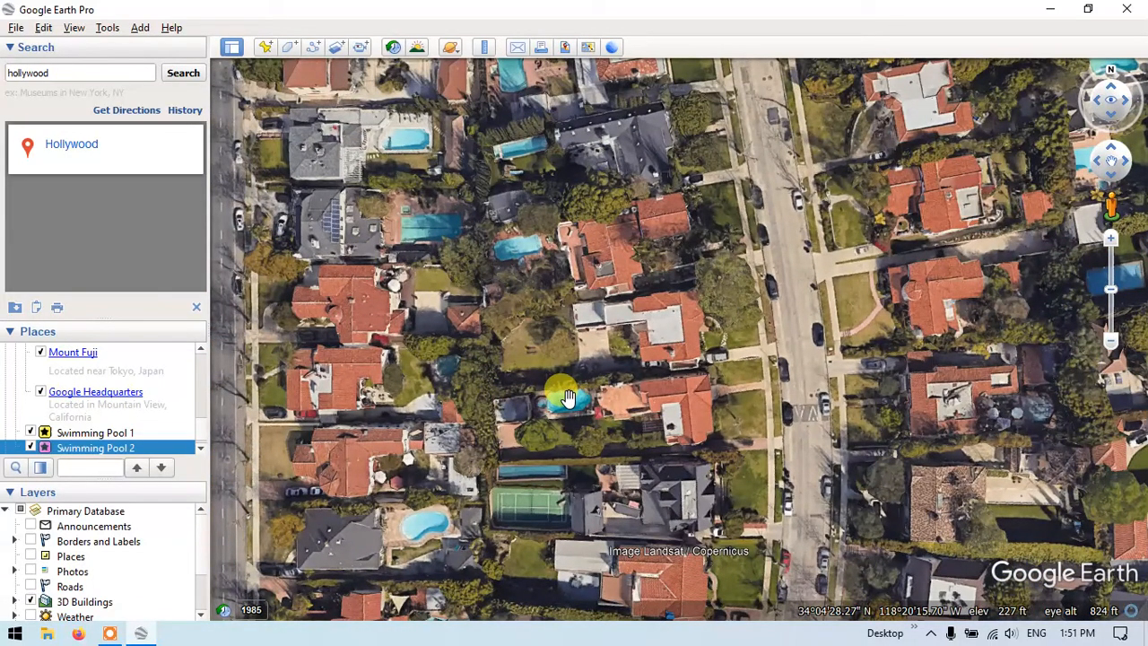
pyautogui.click(264, 51)
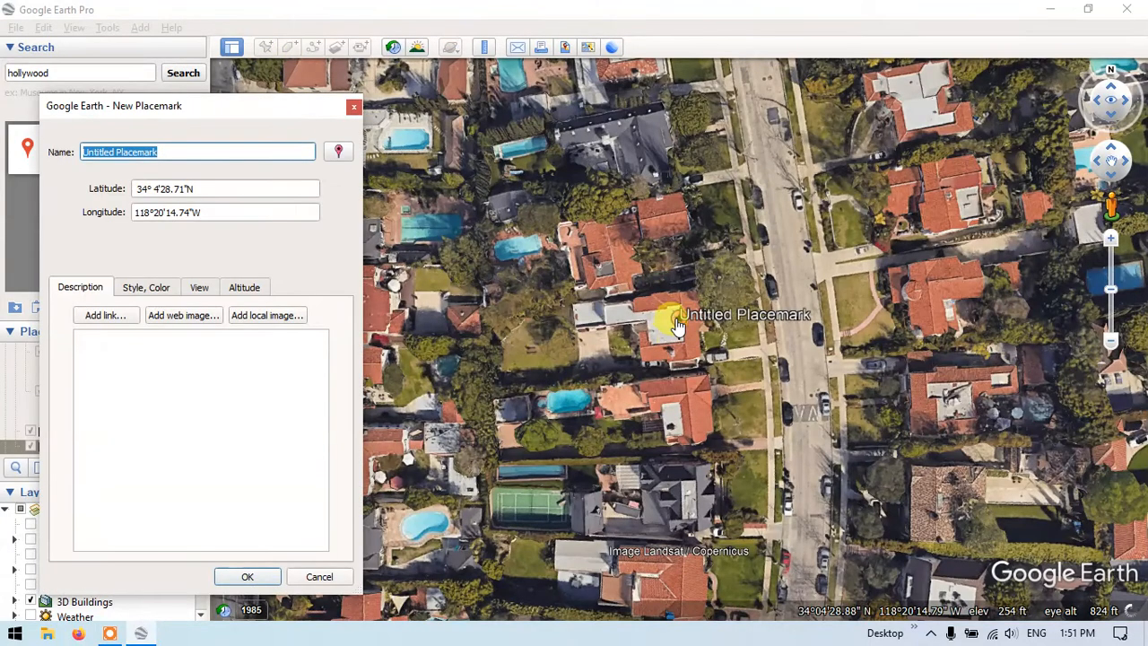
pyautogui.click(574, 404)
pyautogui.moveTo(569, 410)
pyautogui.mouseDown()
pyautogui.moveTo(632, 378)
pyautogui.moveTo(572, 395)
pyautogui.moveTo(569, 410)
pyautogui.mouseUp()
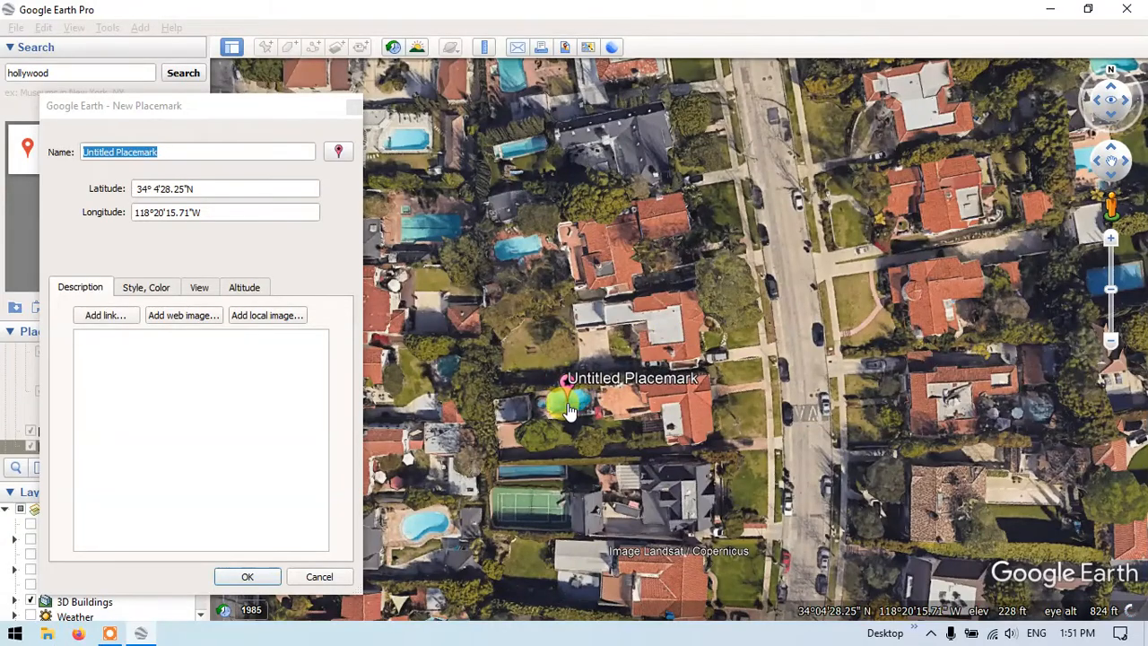
# Name the new placemark Swimming Pool.
pyautogui.click(168, 151)
pyautogui.moveTo(89, 139); pyautogui.dragTo(80, 144)
pyautogui.press('BackSpace')
pyautogui.write('Swimming Pool')
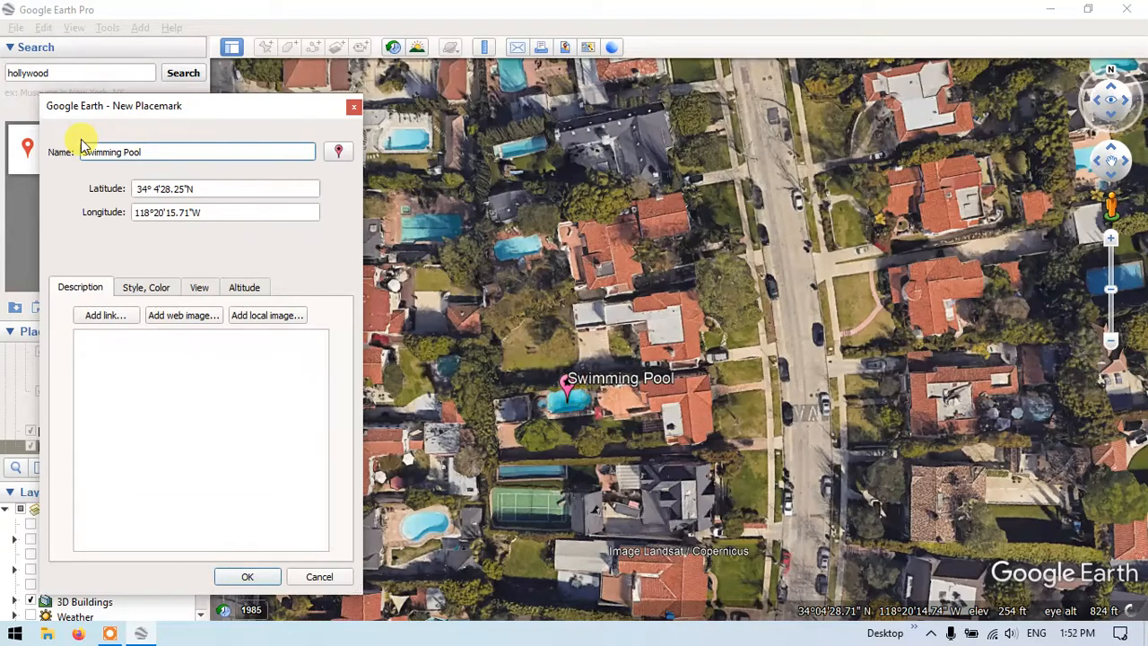
# Give the Swimming Pool placemark the blue paddle icon with a circle and save it.
pyautogui.click(338, 150)
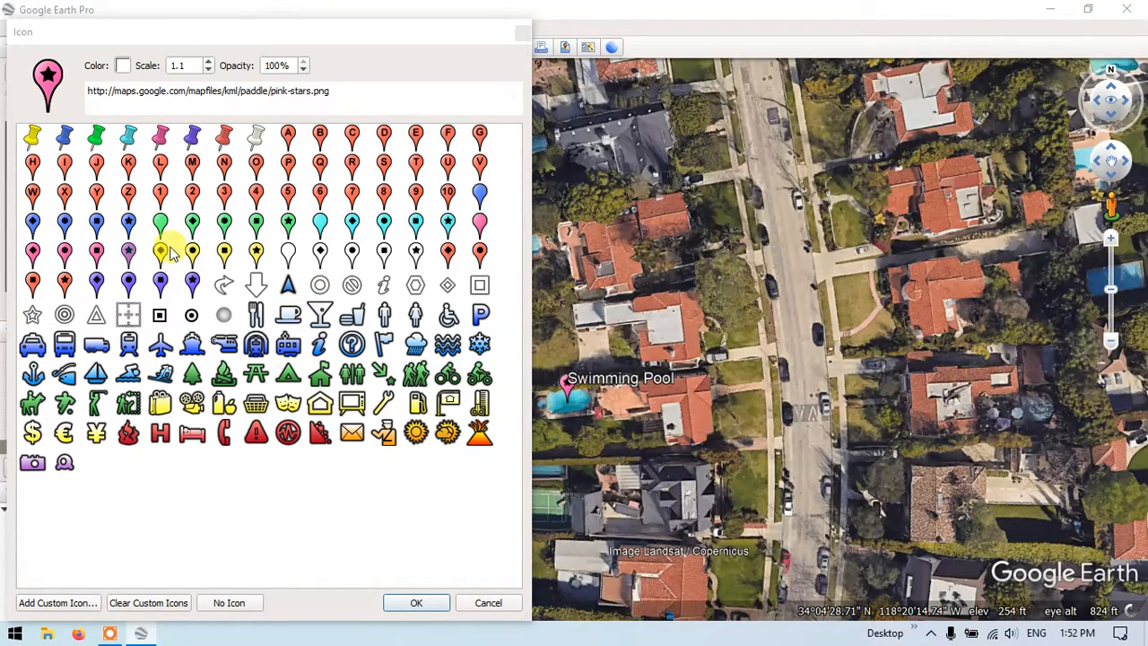
pyautogui.click(65, 223)
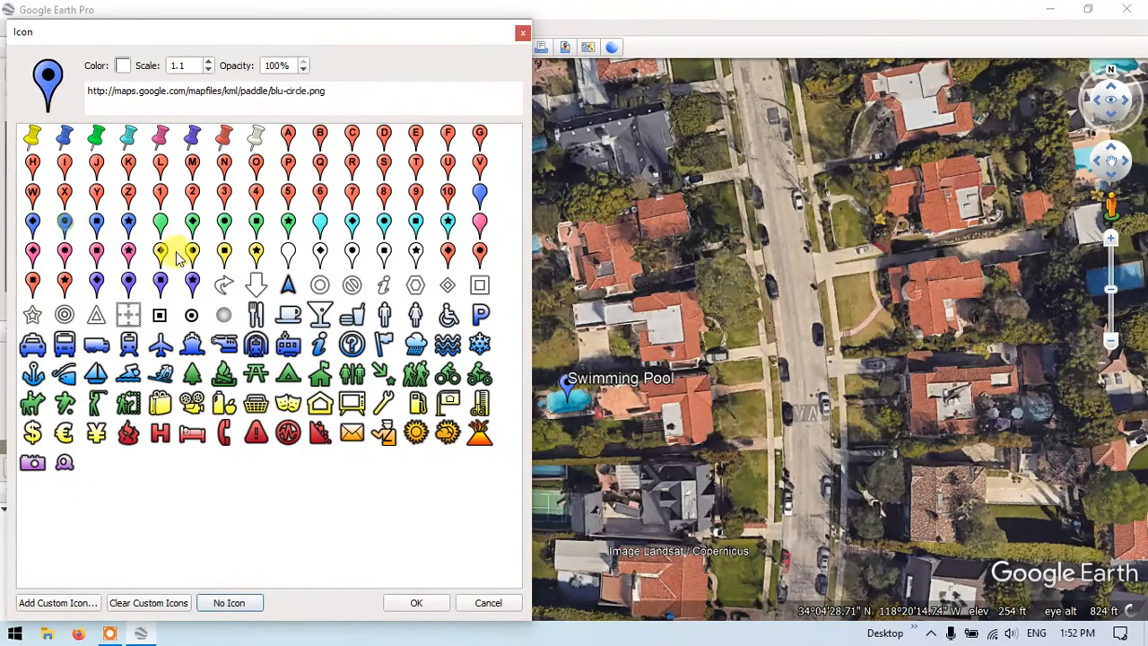
pyautogui.click(416, 603)
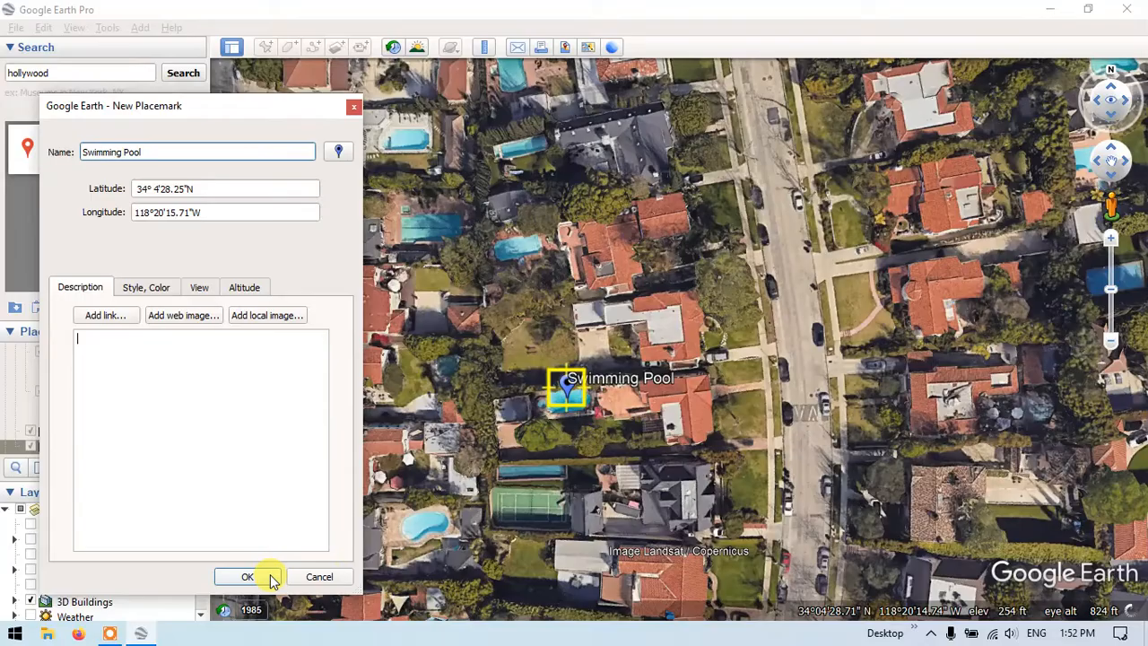
pyautogui.click(265, 577)
# Examine the three swimming pool placemarks and their icons at both close and distant map scales.
pyautogui.scroll(-3, 499, 358)
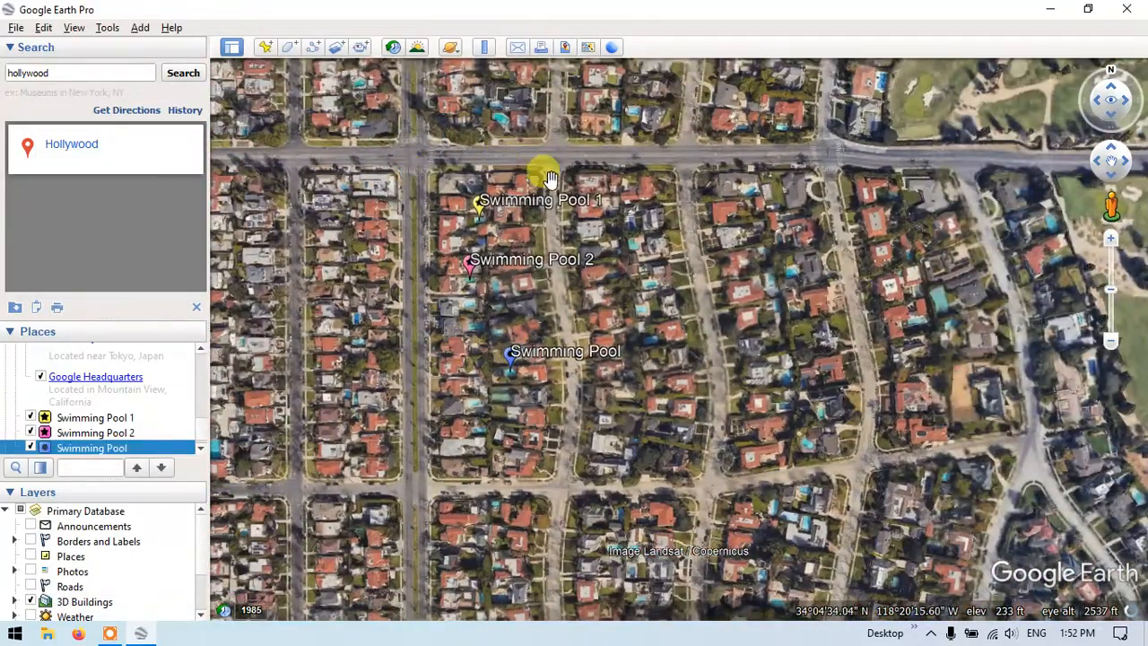
pyautogui.scroll(1, 538, 299)
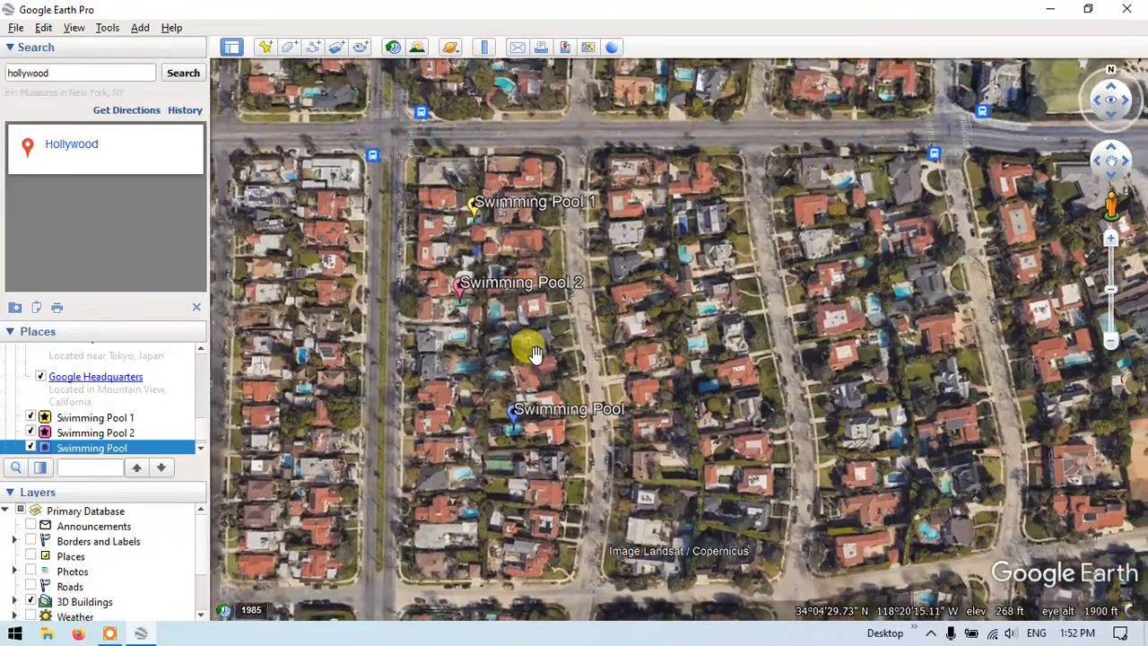
pyautogui.scroll(-1, 512, 235)
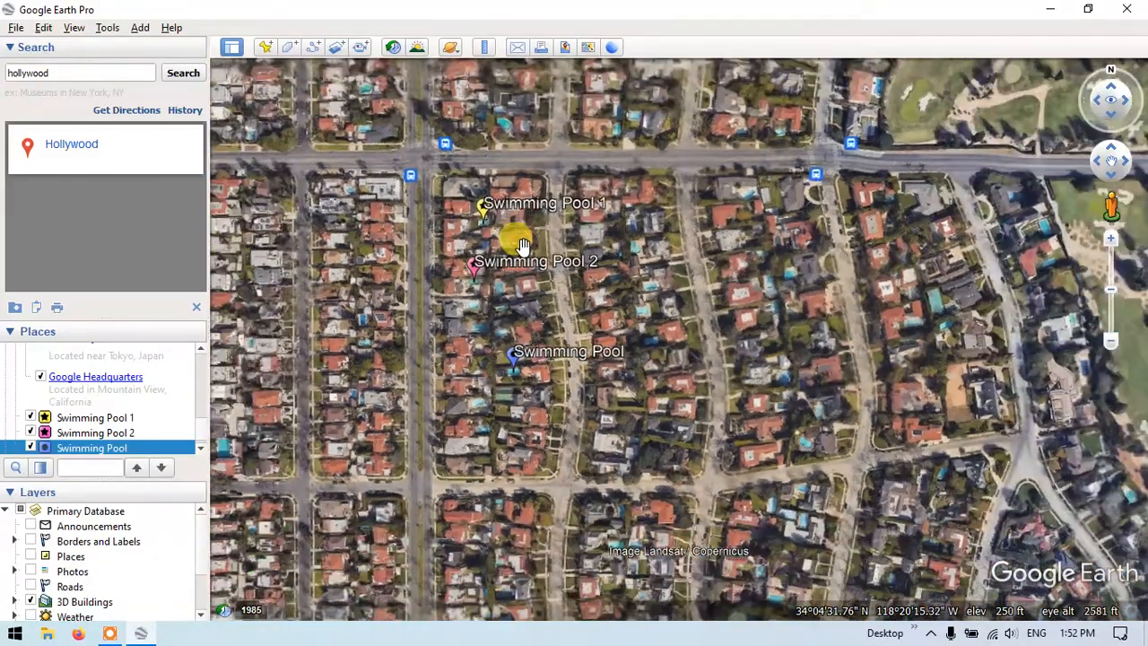
pyautogui.scroll(1, 523, 246)
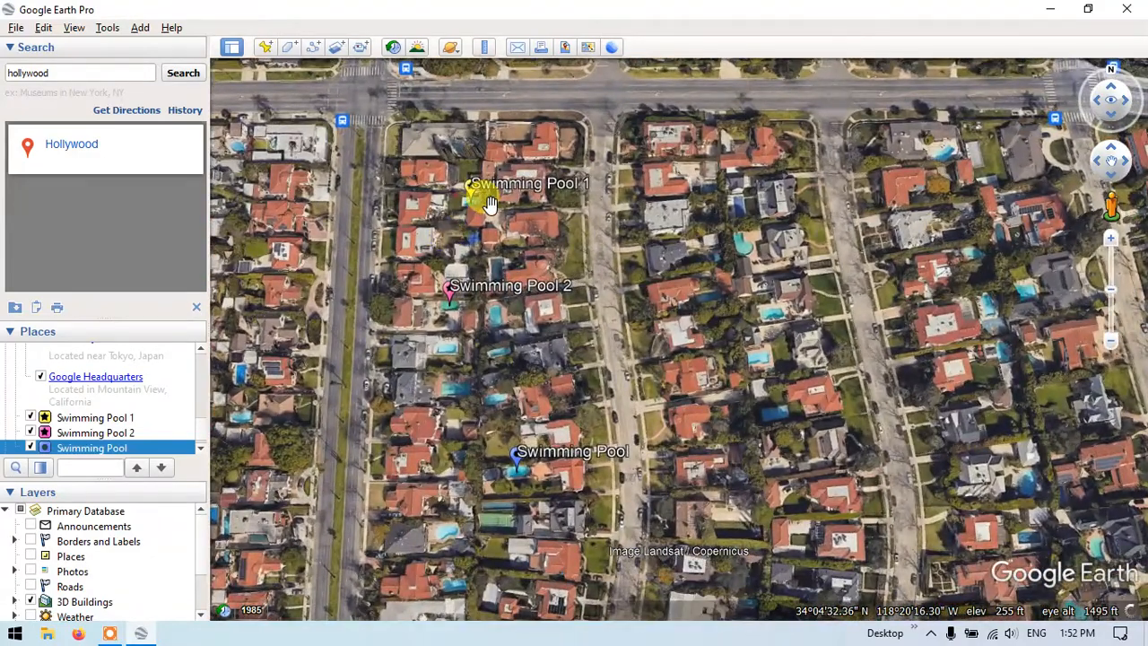
pyautogui.scroll(1, 485, 247)
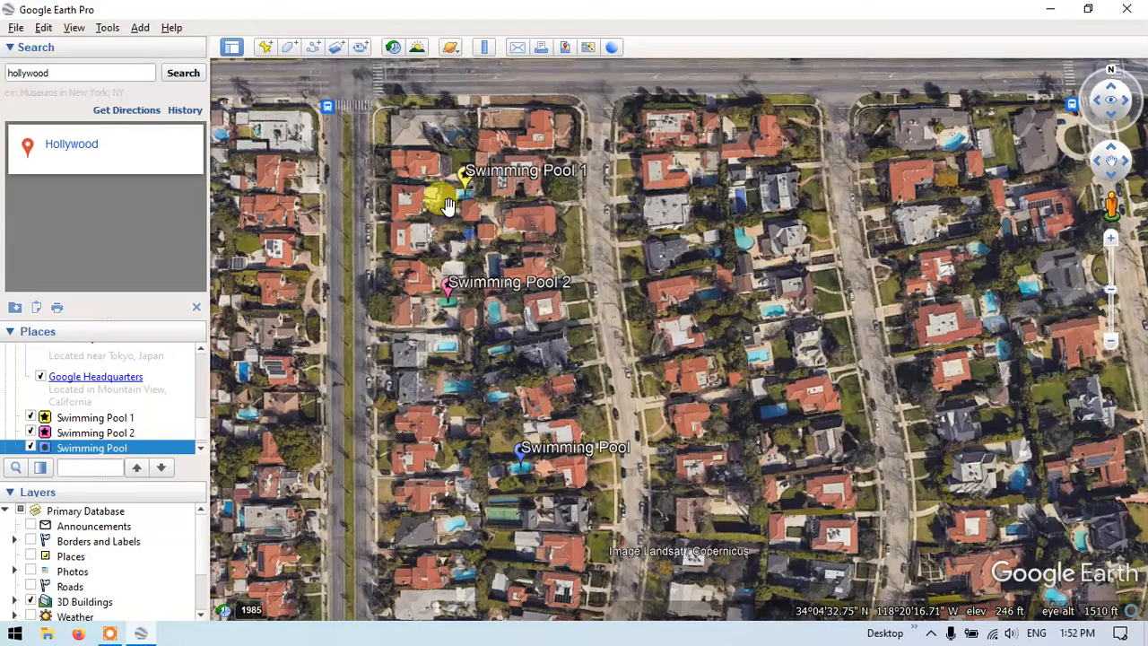
pyautogui.scroll(-2, 516, 323)
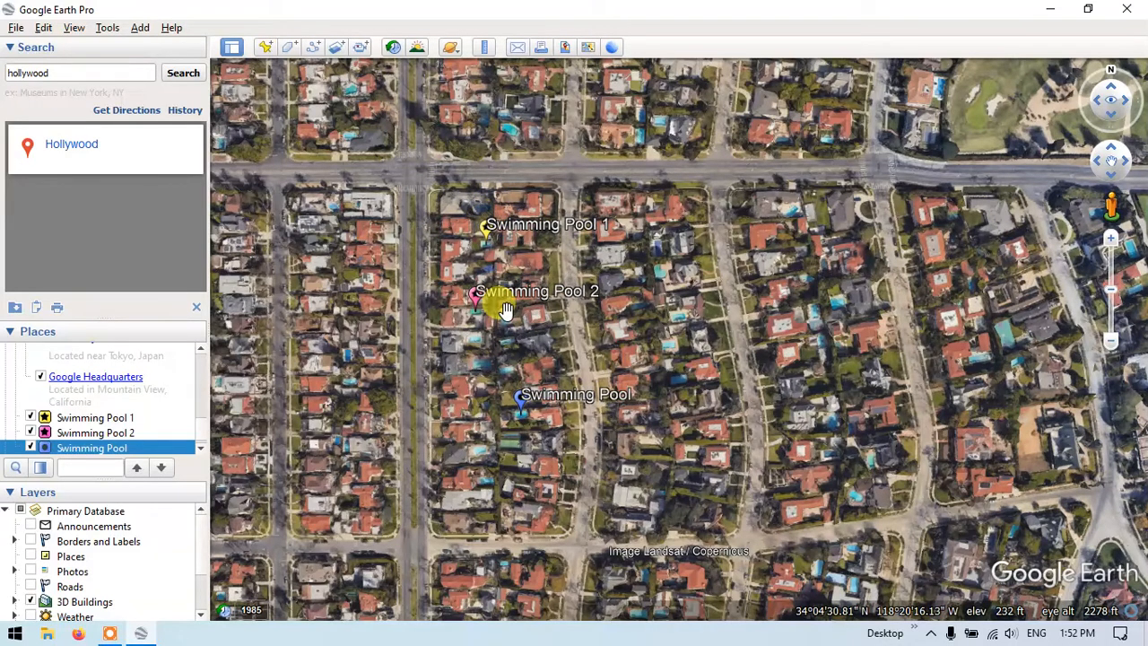
pyautogui.scroll(-1, 504, 308)
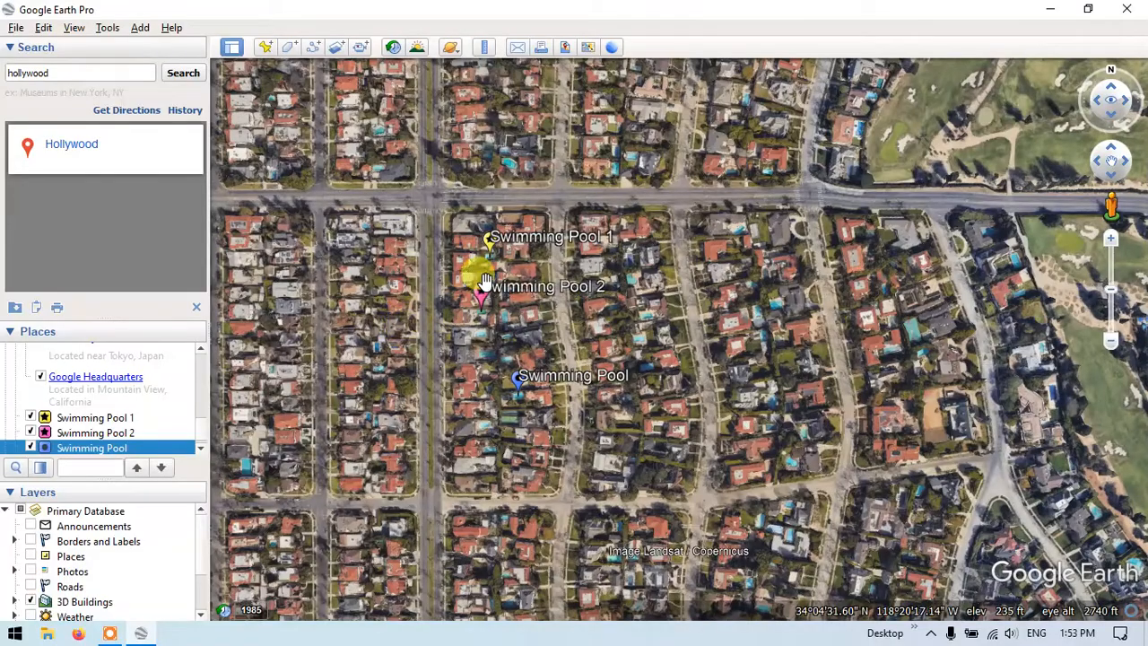
pyautogui.scroll(-3, 513, 268)
pyautogui.scroll(-3, 525, 290)
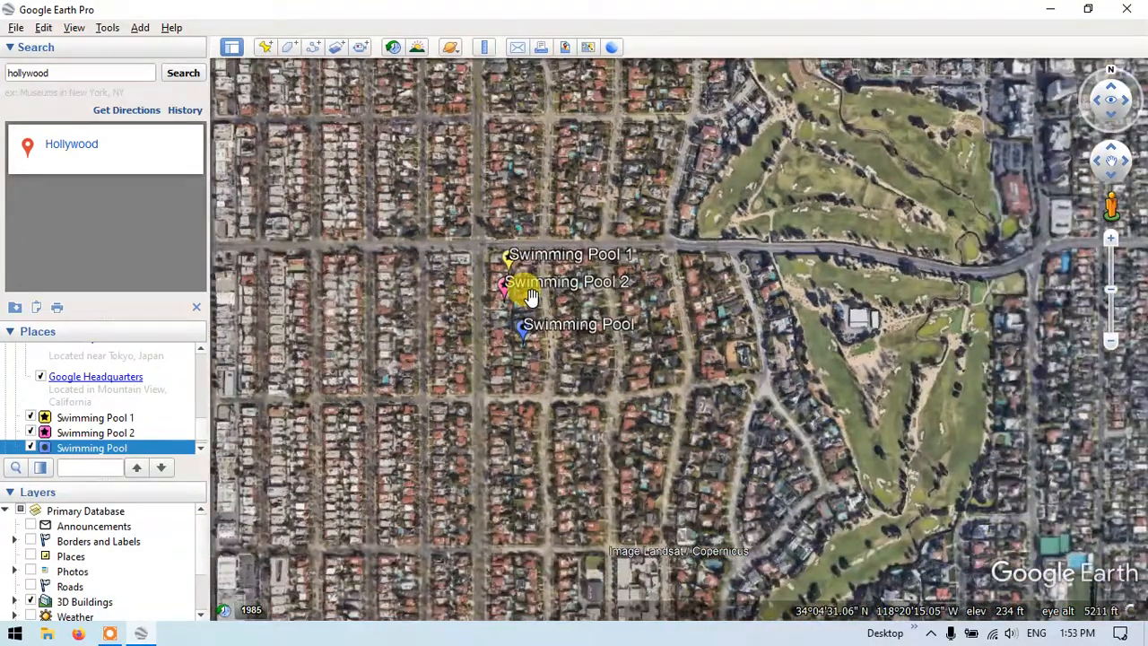
pyautogui.scroll(-3, 529, 295)
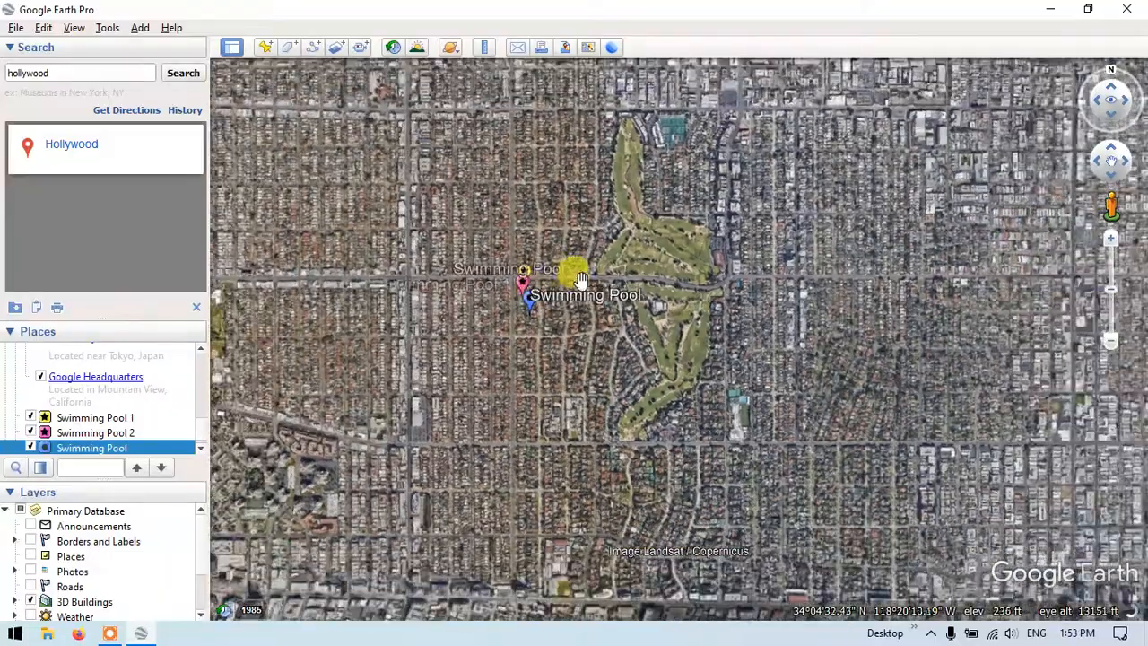
pyautogui.scroll(-2, 622, 224)
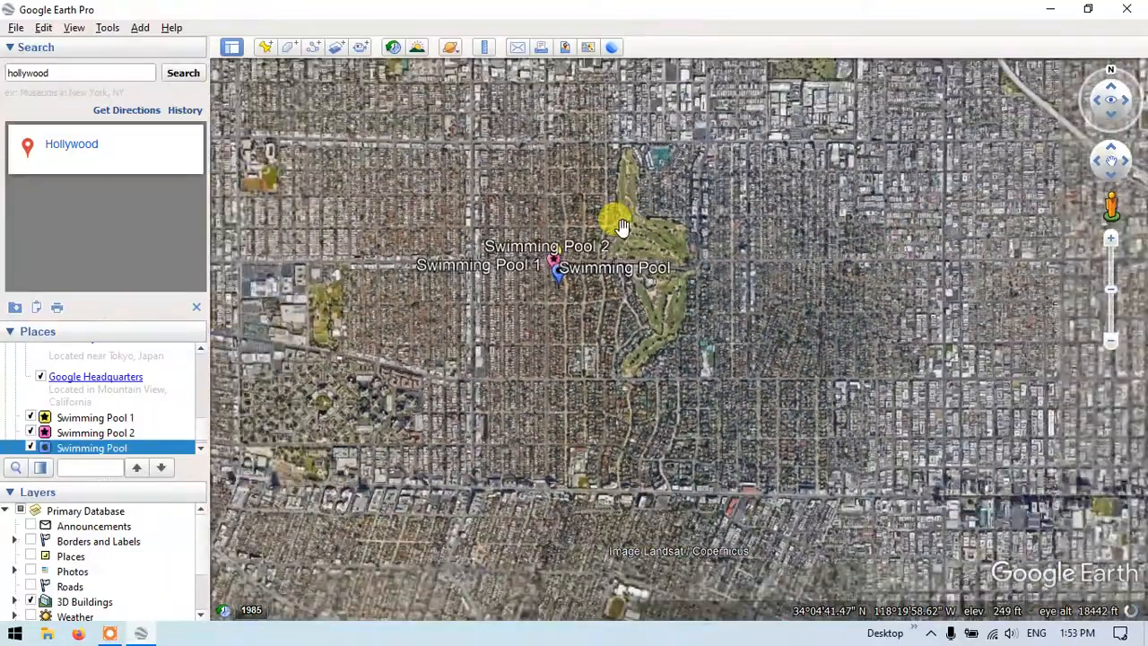
# Locate the large tennis court complex east of the golf course's northern end and examine its extent.
pyautogui.scroll(4, 623, 226)
pyautogui.moveTo(656, 164); pyautogui.dragTo(604, 350)
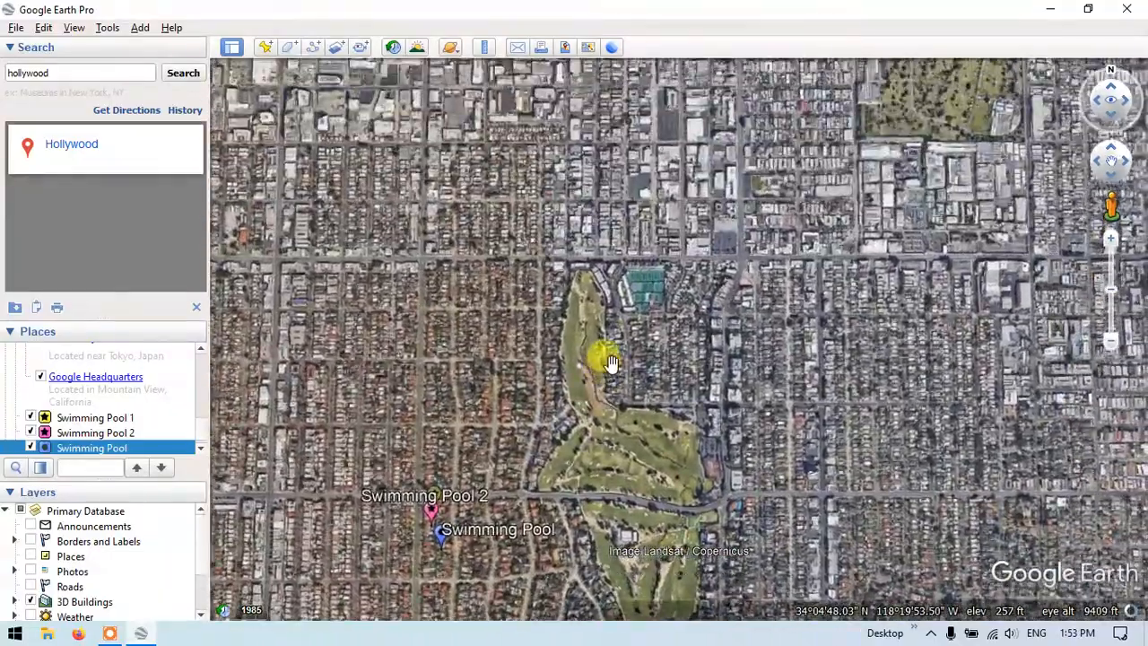
pyautogui.scroll(5, 679, 275)
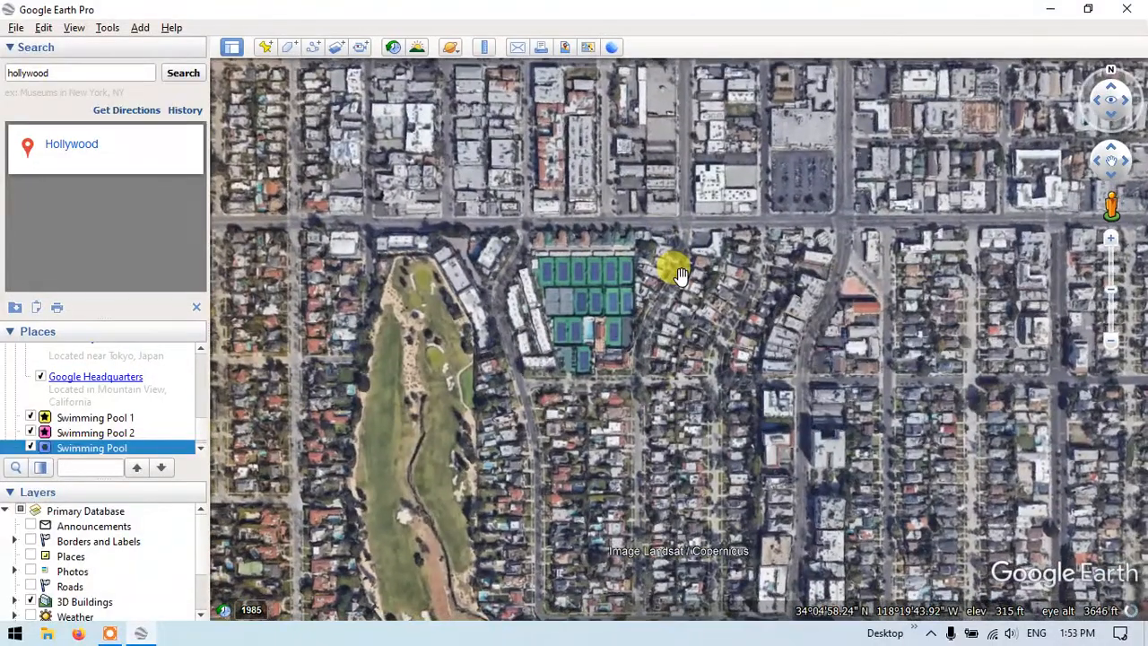
pyautogui.moveTo(554, 321); pyautogui.dragTo(551, 279)
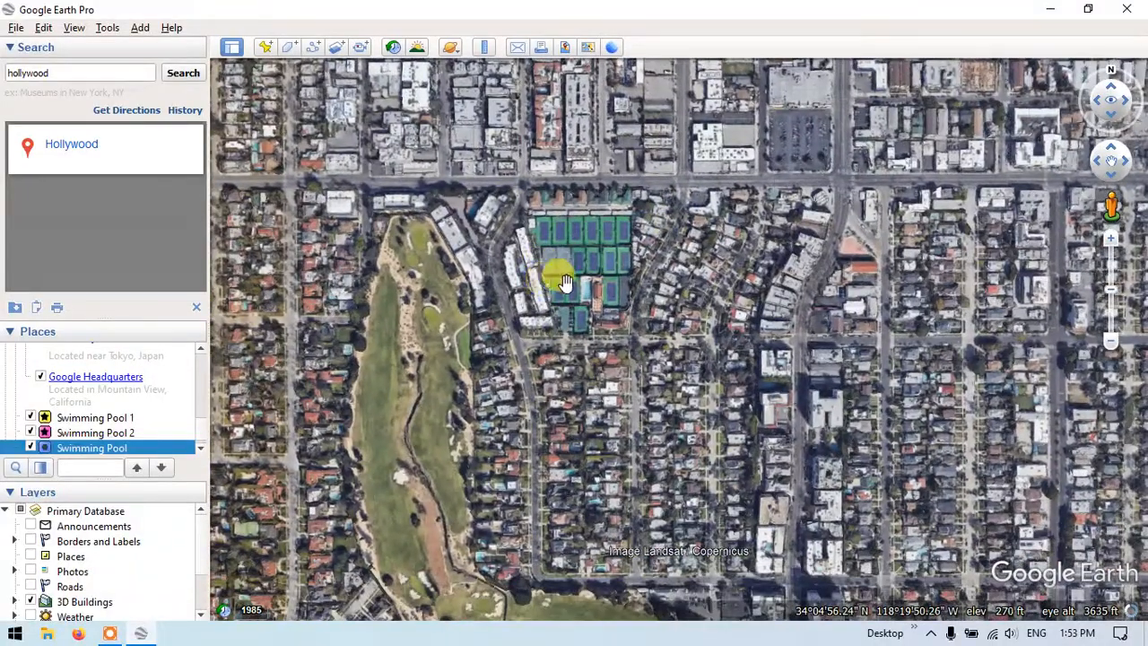
pyautogui.scroll(1, 606, 240)
pyautogui.scroll(1, 602, 236)
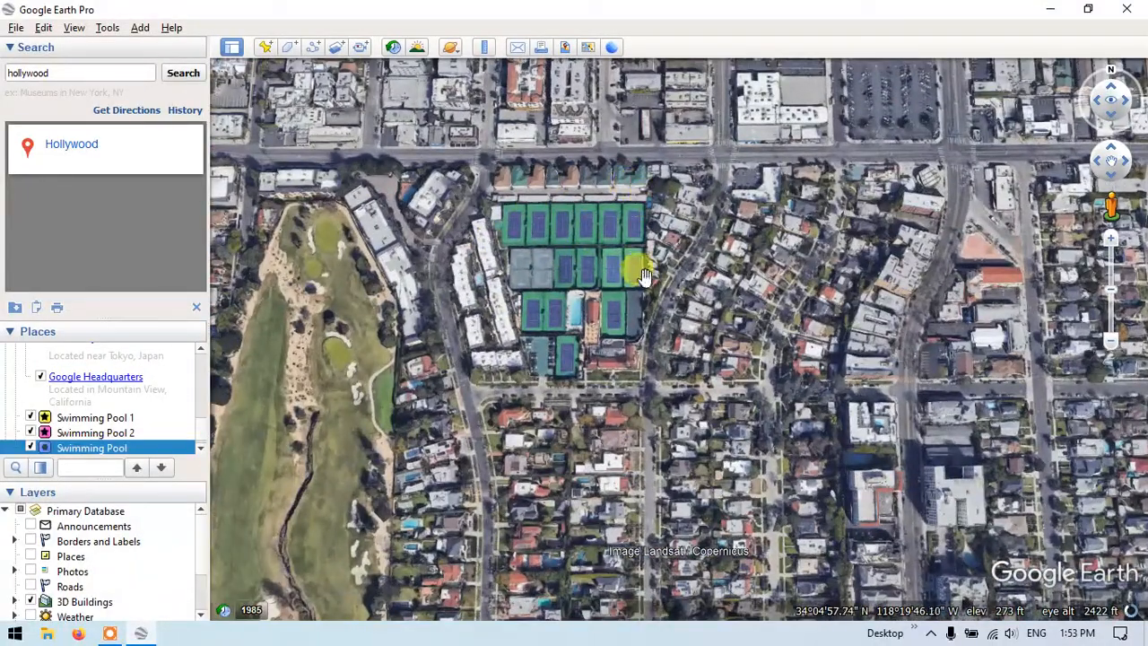
pyautogui.scroll(1, 619, 262)
pyautogui.scroll(1, 615, 263)
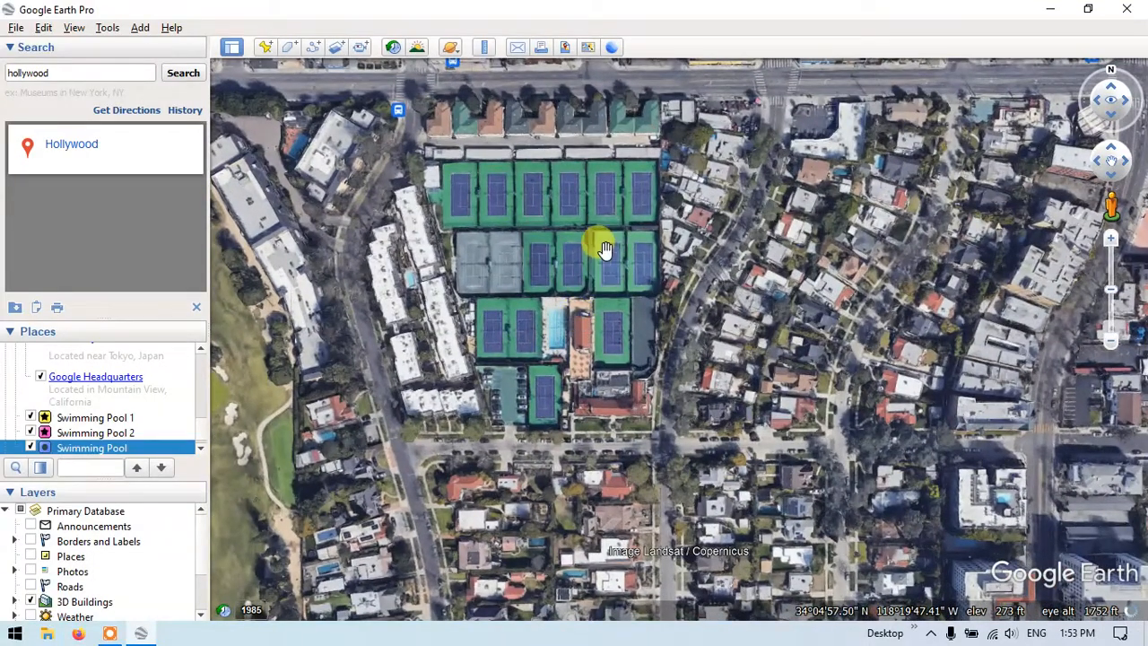
pyautogui.scroll(-1, 605, 250)
pyautogui.scroll(1, 605, 249)
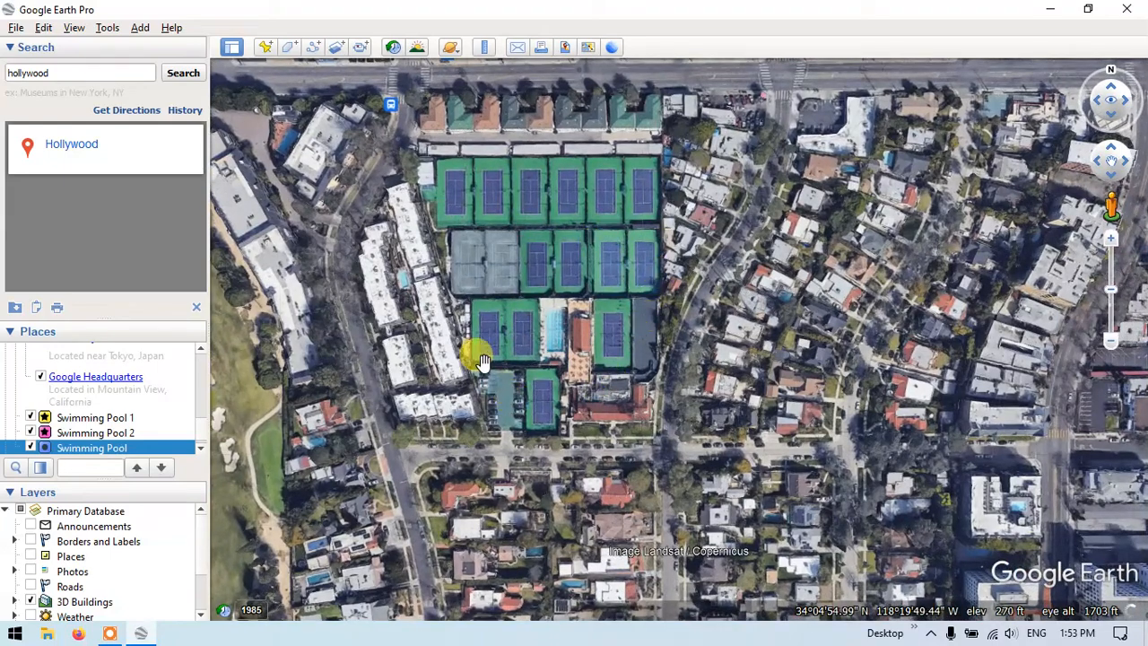
pyautogui.moveTo(480, 235); pyautogui.dragTo(651, 364)
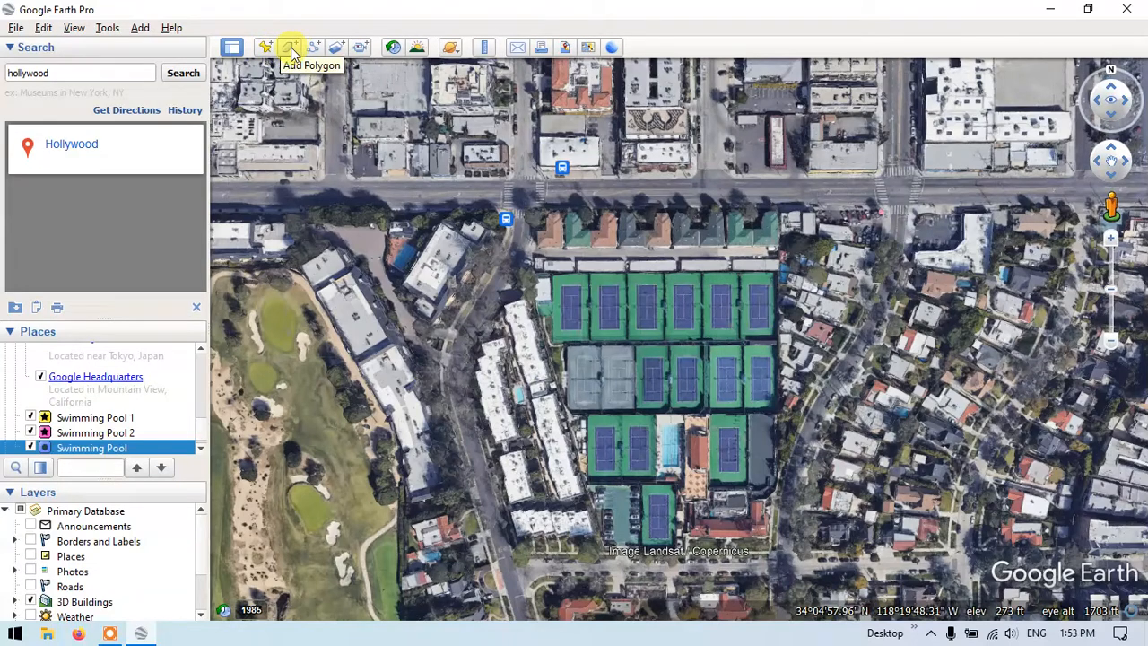
# Start a new polygon and trace the tennis court complex's northern edge from its northwest corner to its northeast corner.
pyautogui.click(141, 29)
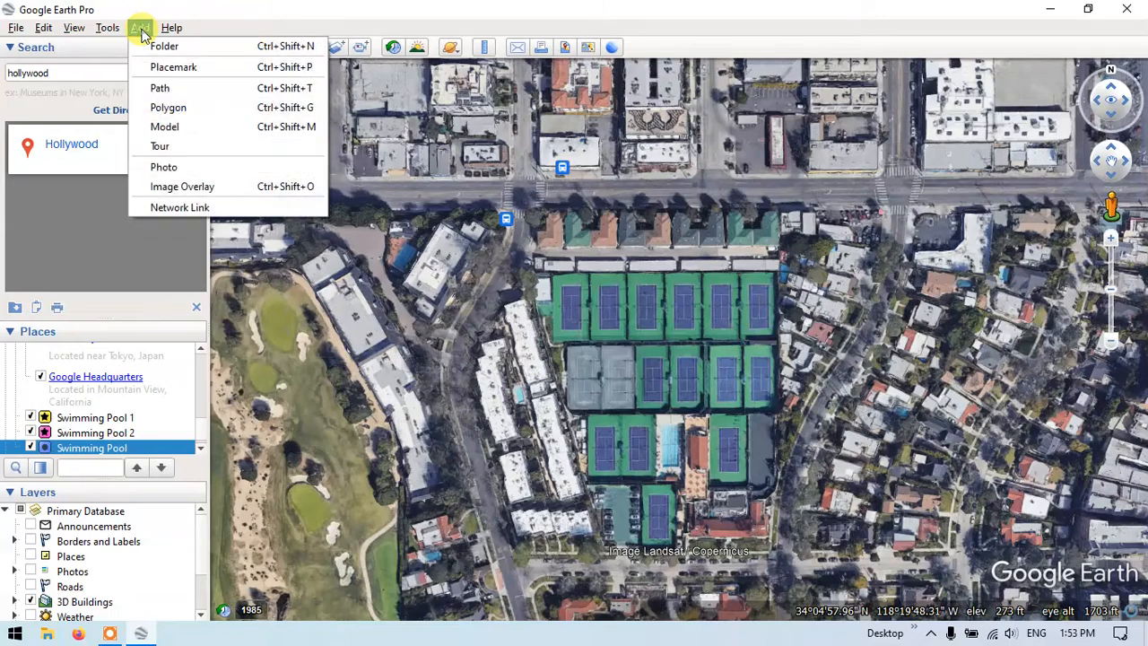
pyautogui.click(167, 111)
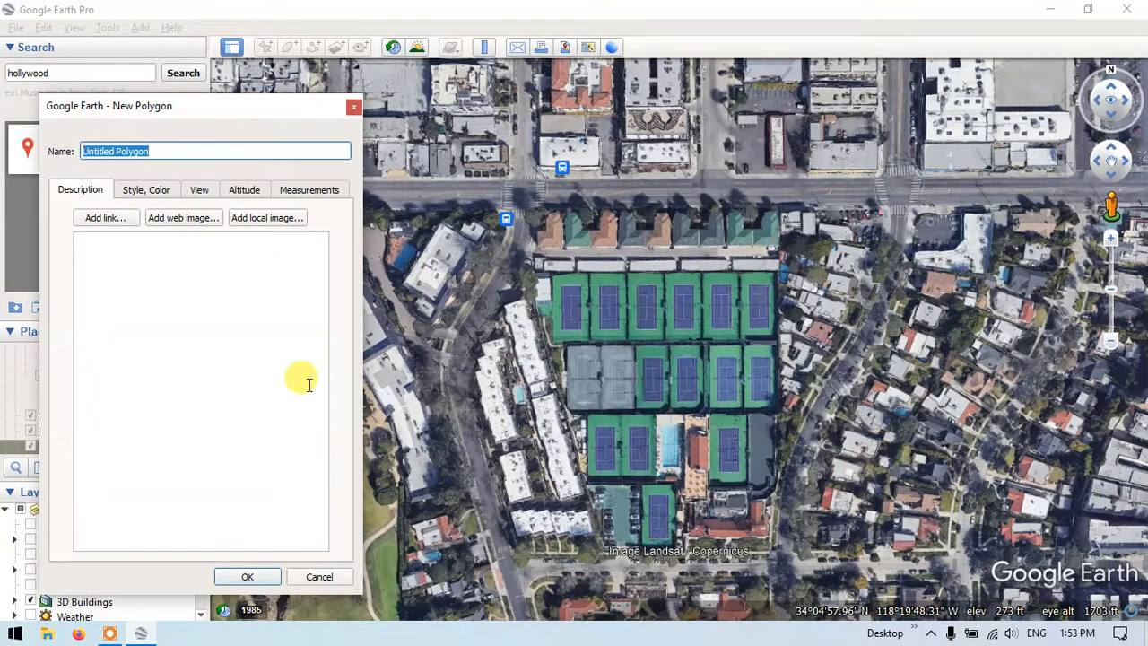
pyautogui.moveTo(251, 118); pyautogui.dragTo(75, 152)
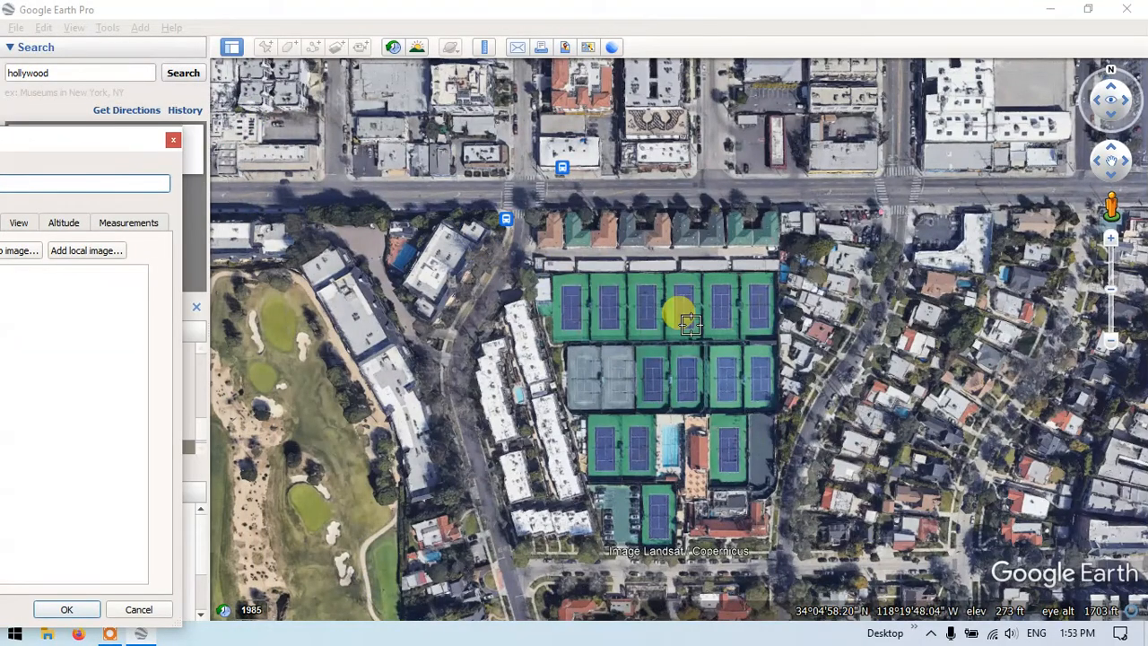
pyautogui.scroll(1, 689, 322)
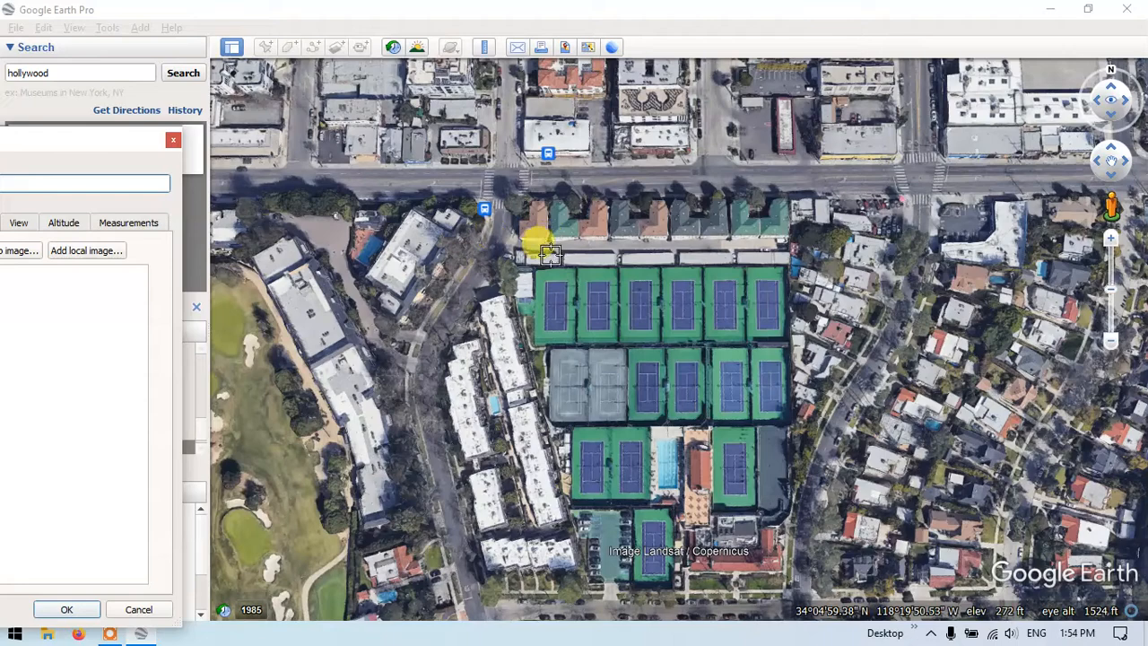
pyautogui.moveTo(90, 153); pyautogui.dragTo(204, 133)
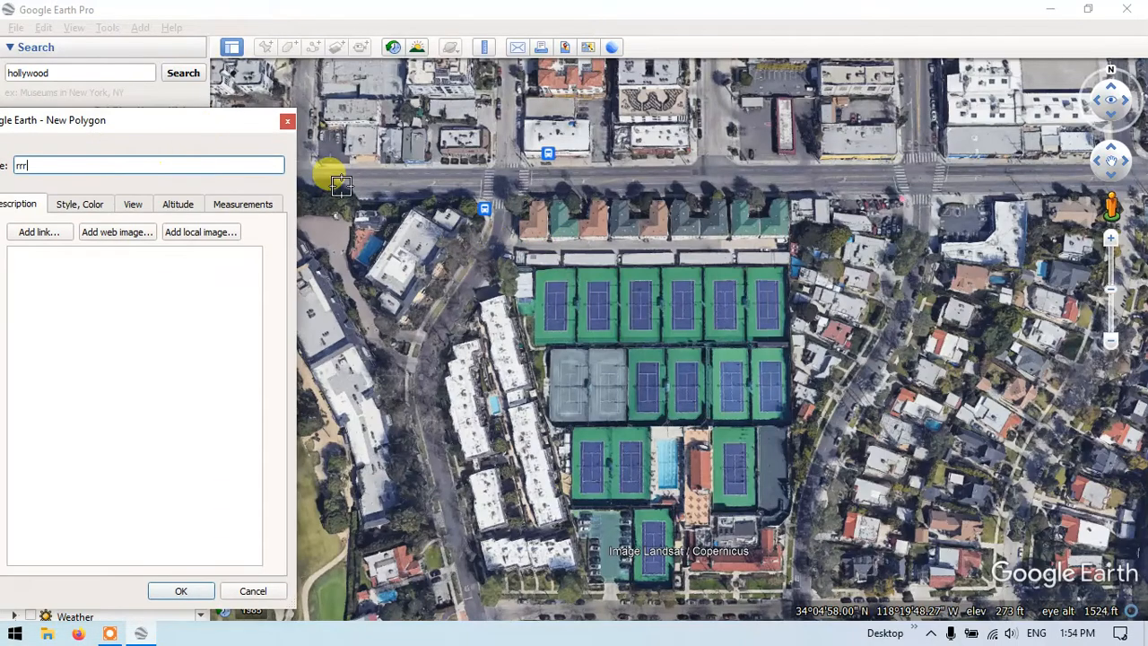
pyautogui.click(509, 263)
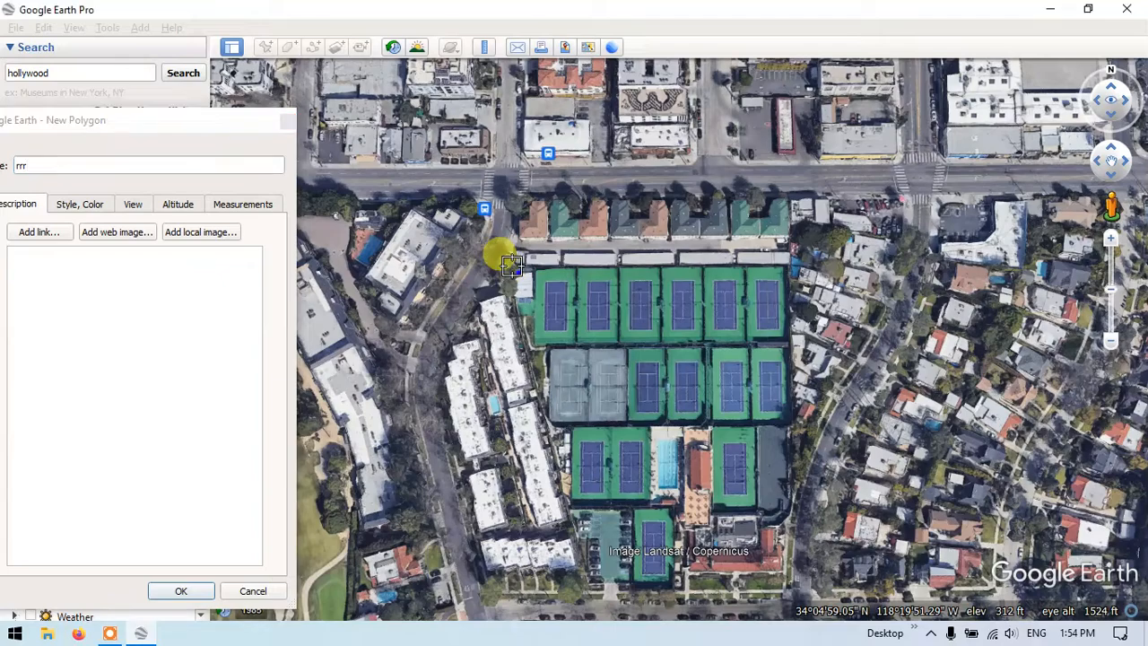
pyautogui.press('r')
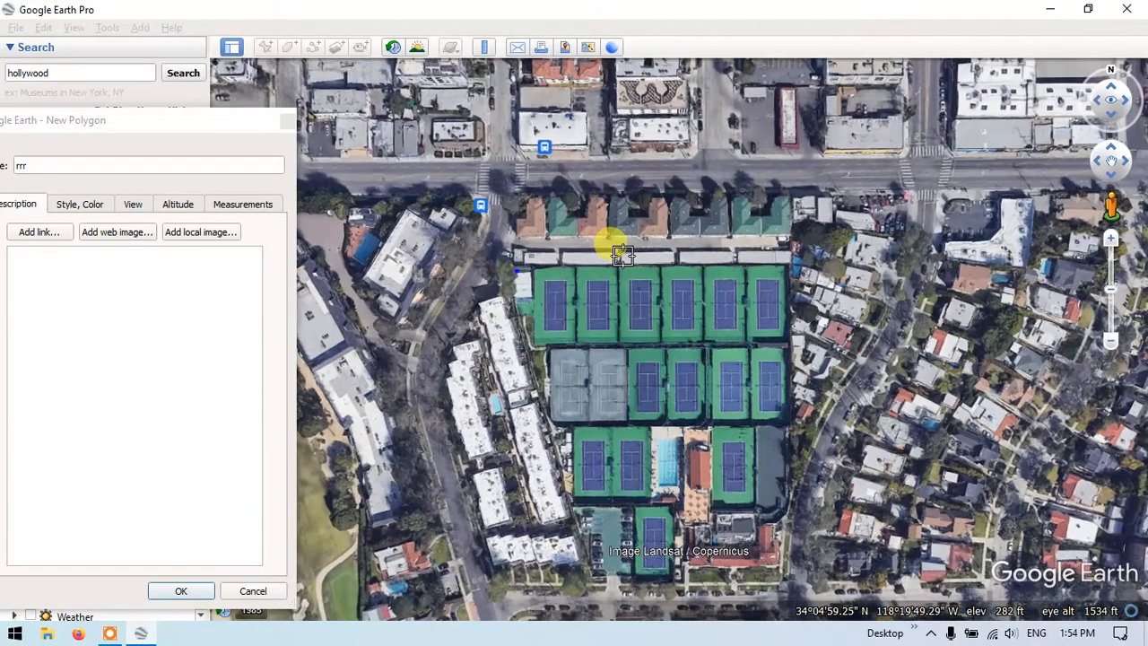
pyautogui.scroll(2, 654, 242)
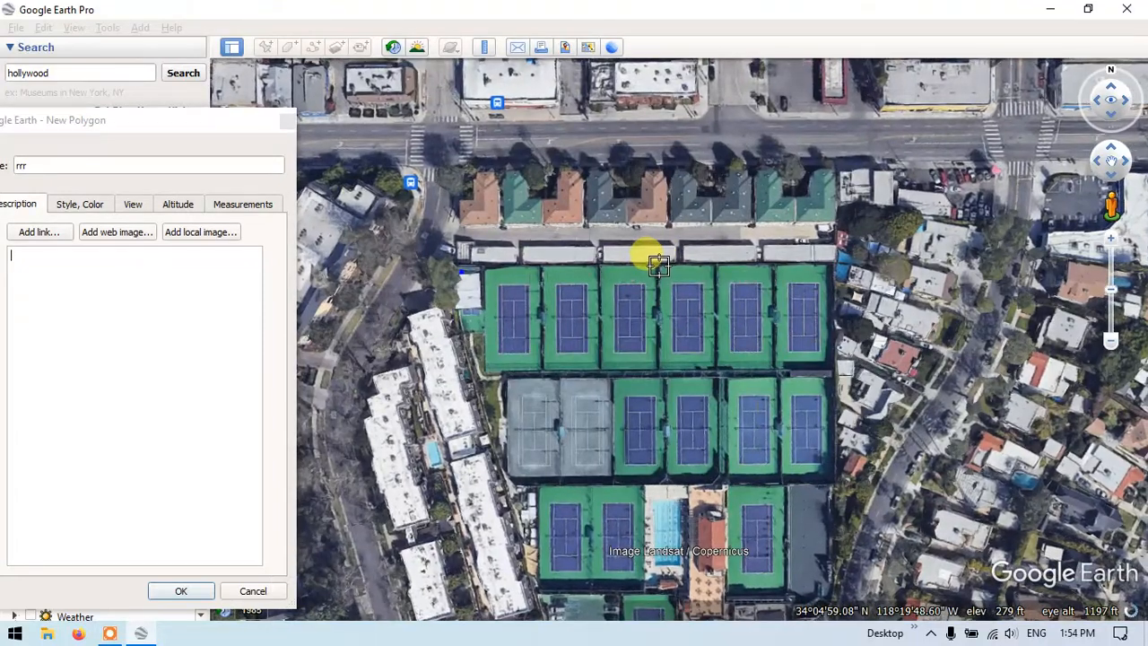
pyautogui.click(659, 265)
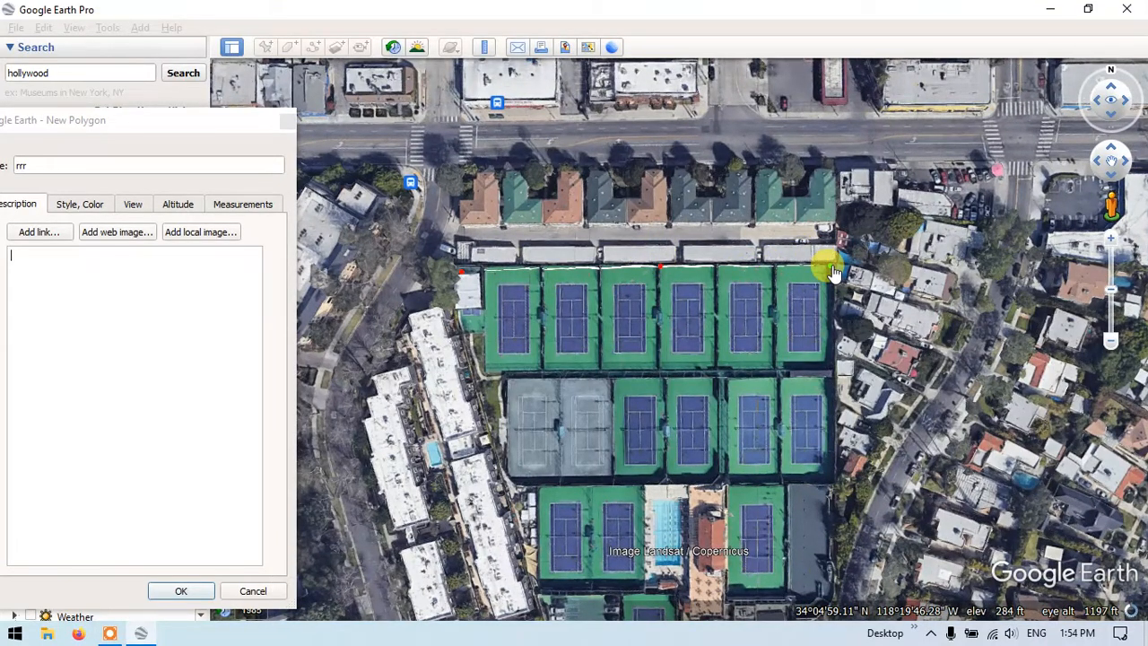
# Trace the polygon down the complex's eastern edge to the southeast corner of the second row of courts.
pyautogui.press('Down')
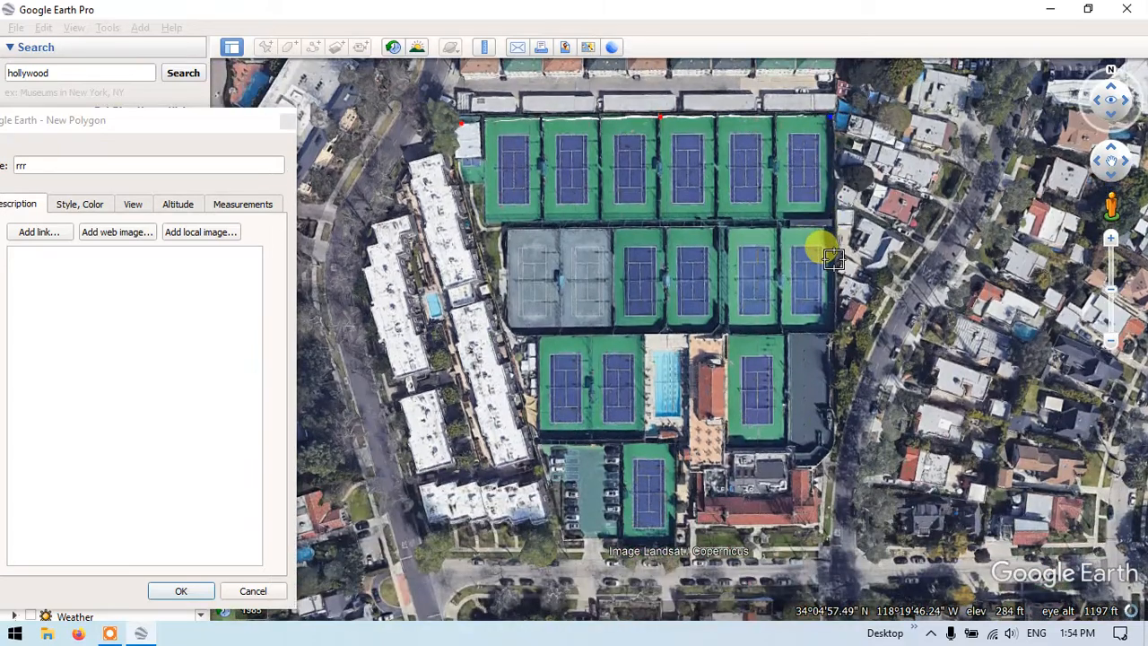
pyautogui.click(833, 256)
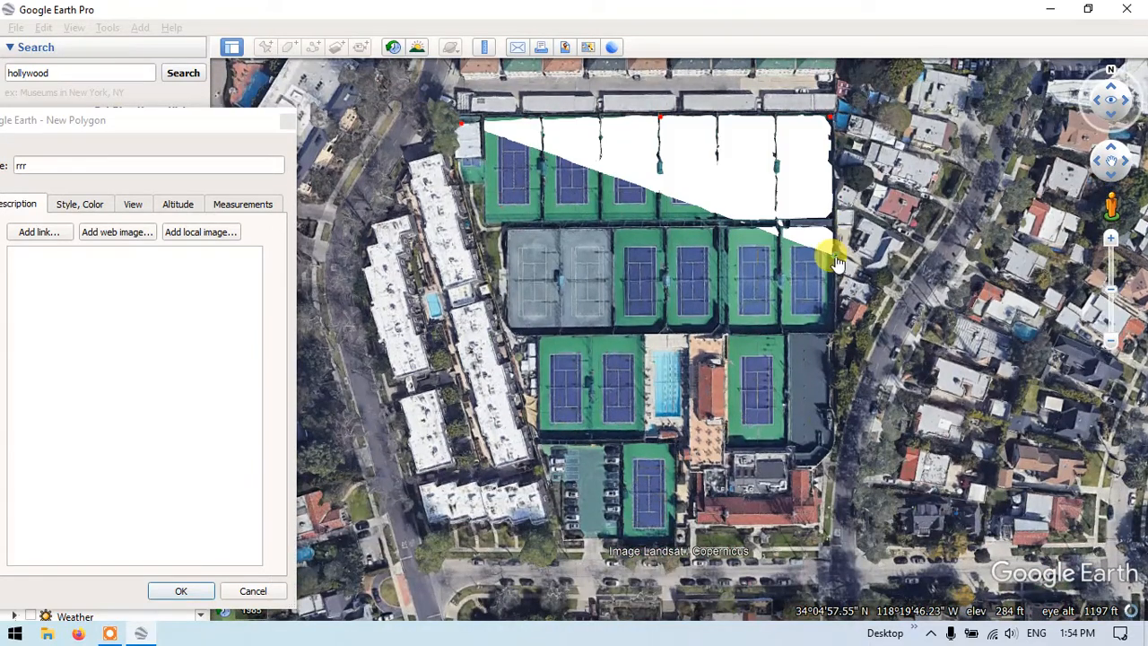
pyautogui.click(833, 319)
pyautogui.click(833, 390)
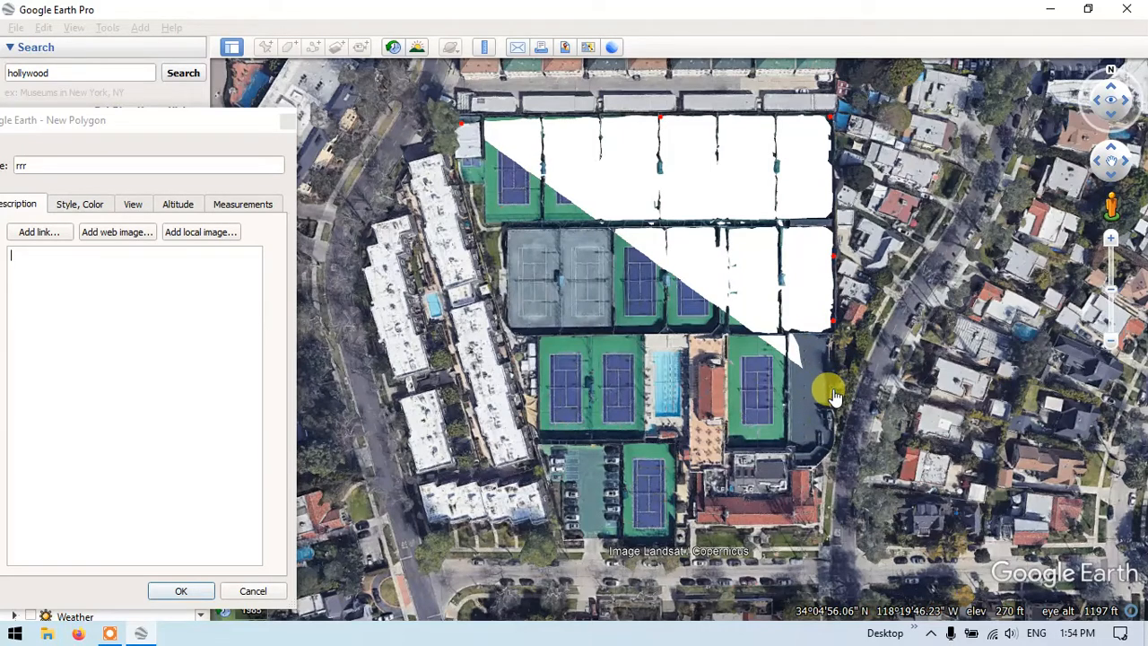
pyautogui.moveTo(834, 396); pyautogui.dragTo(837, 336)
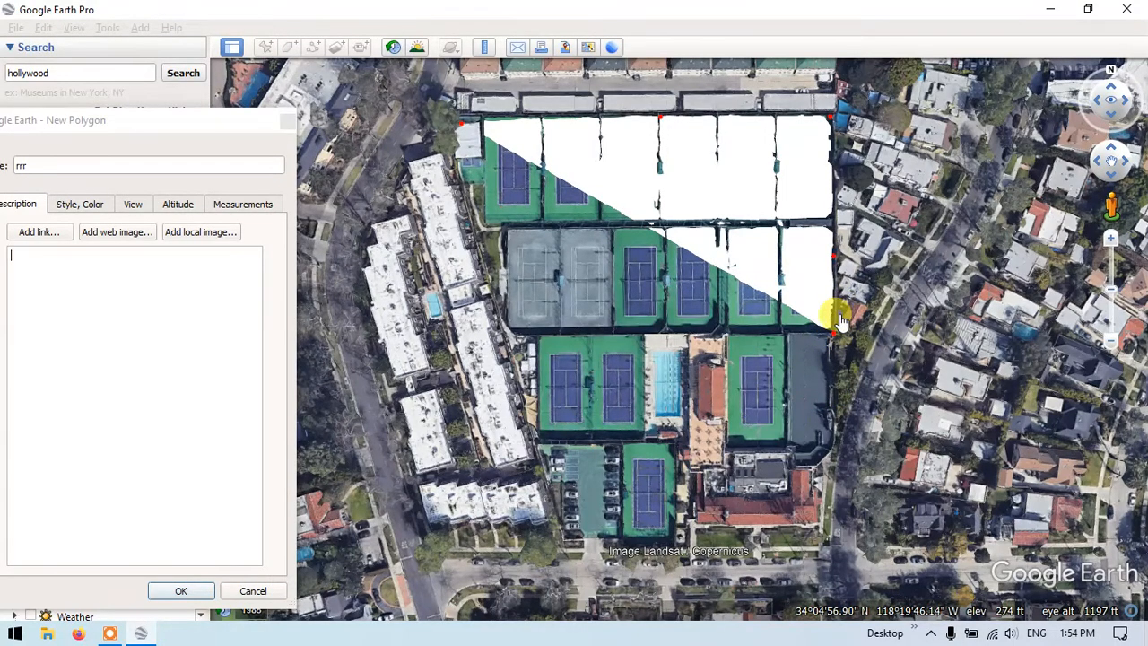
pyautogui.click(834, 305)
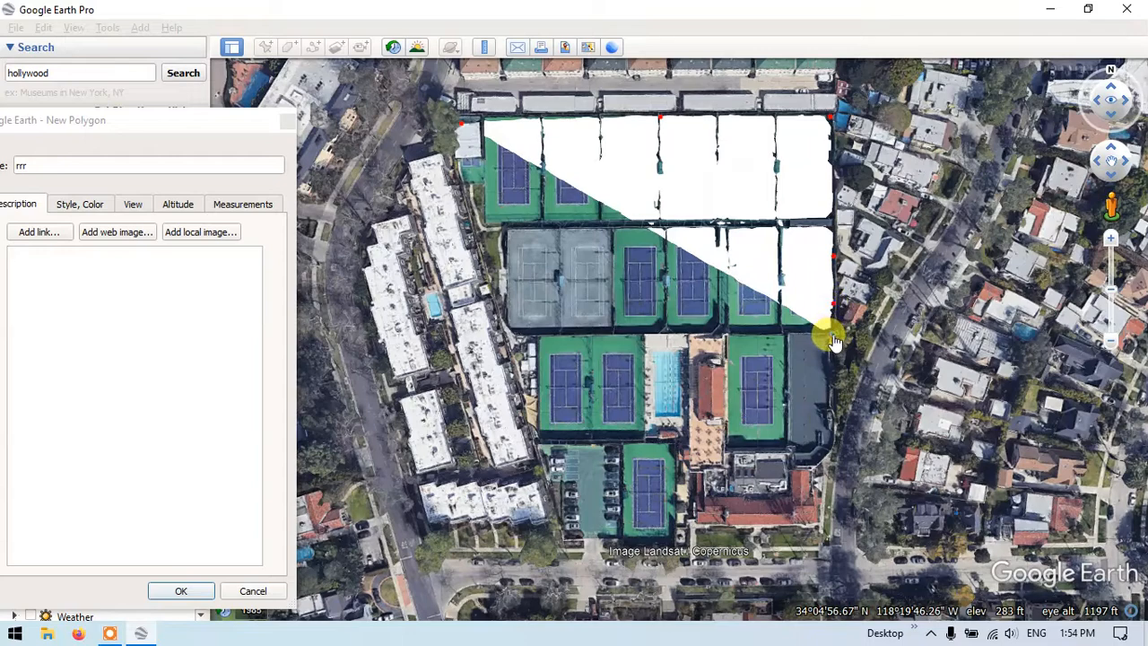
pyautogui.click(831, 337)
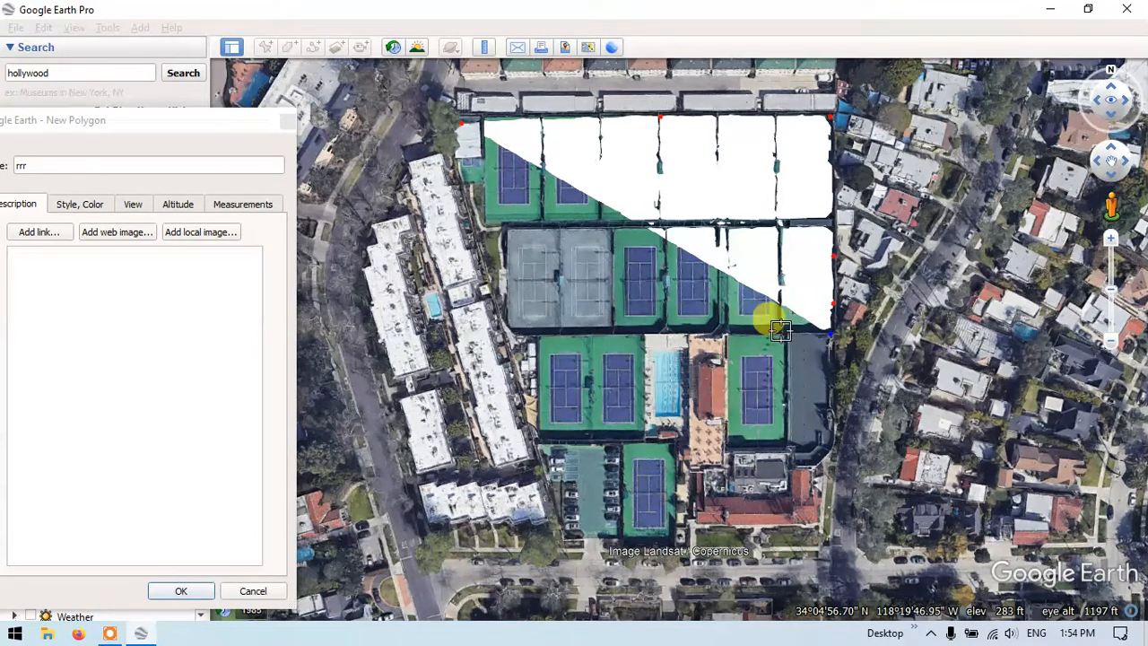
# Continue the polygon around the southern courts, leaving out the dark southeastern court and the parking lot, and back up the complex's western edge.
pyautogui.click(785, 332)
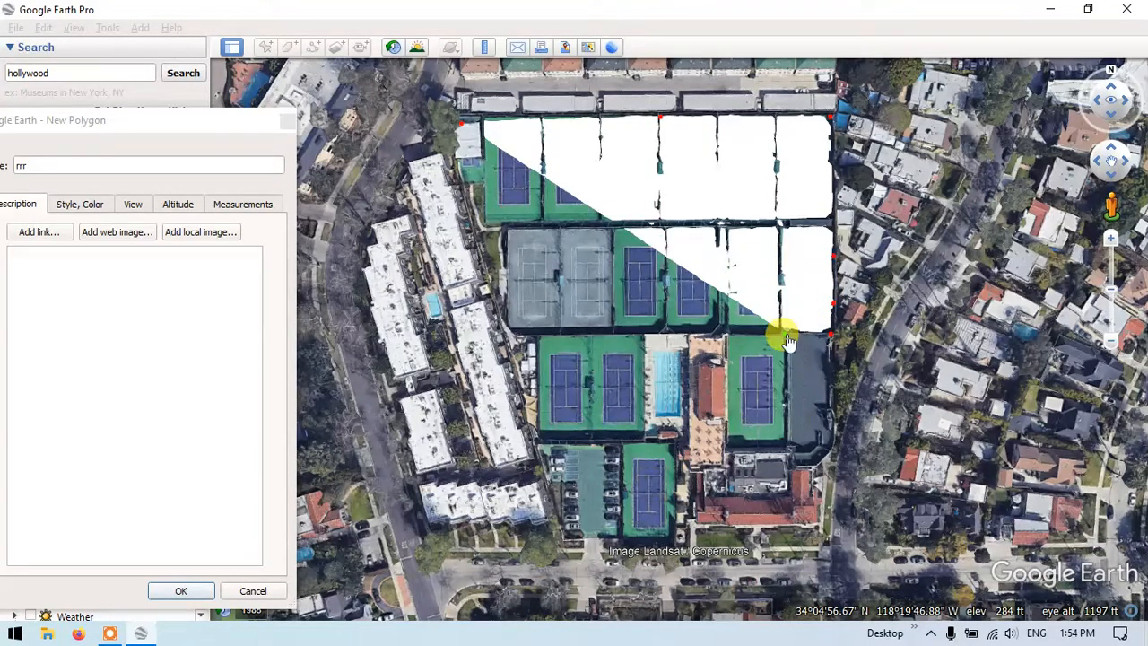
pyautogui.click(782, 446)
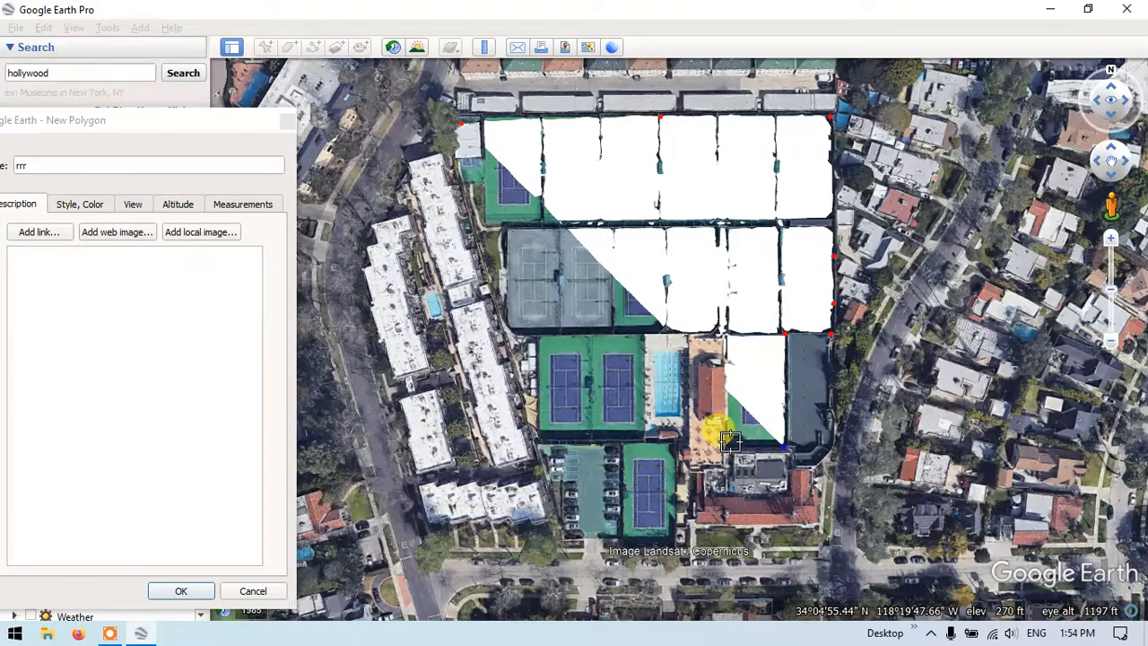
pyautogui.click(731, 441)
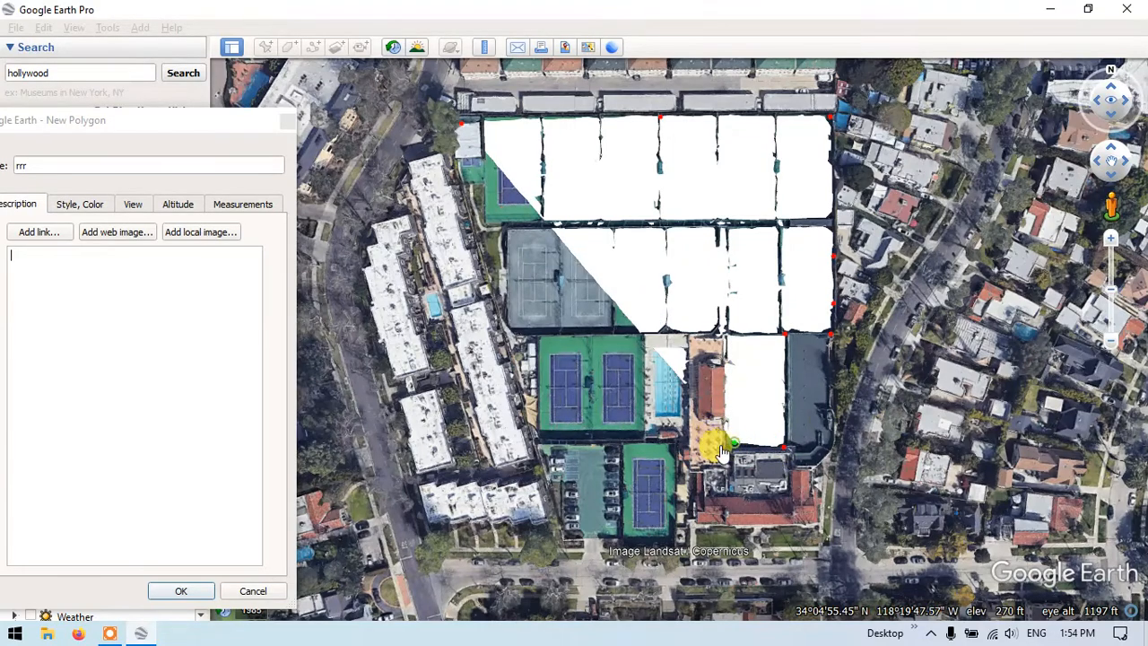
pyautogui.click(676, 441)
pyautogui.click(671, 536)
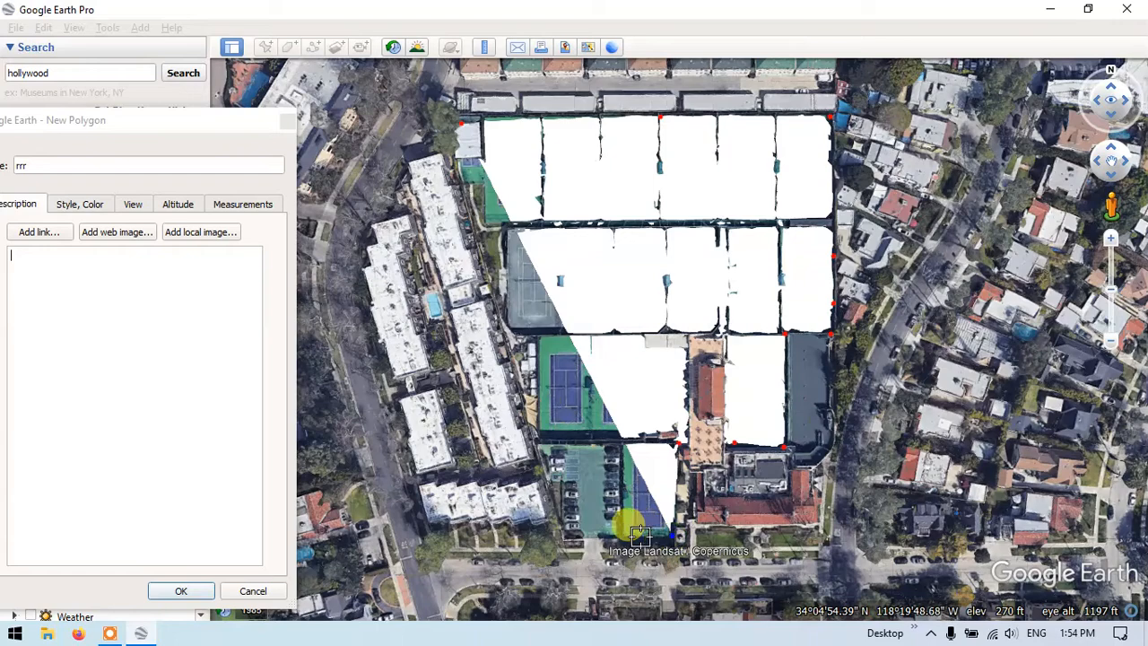
pyautogui.click(619, 537)
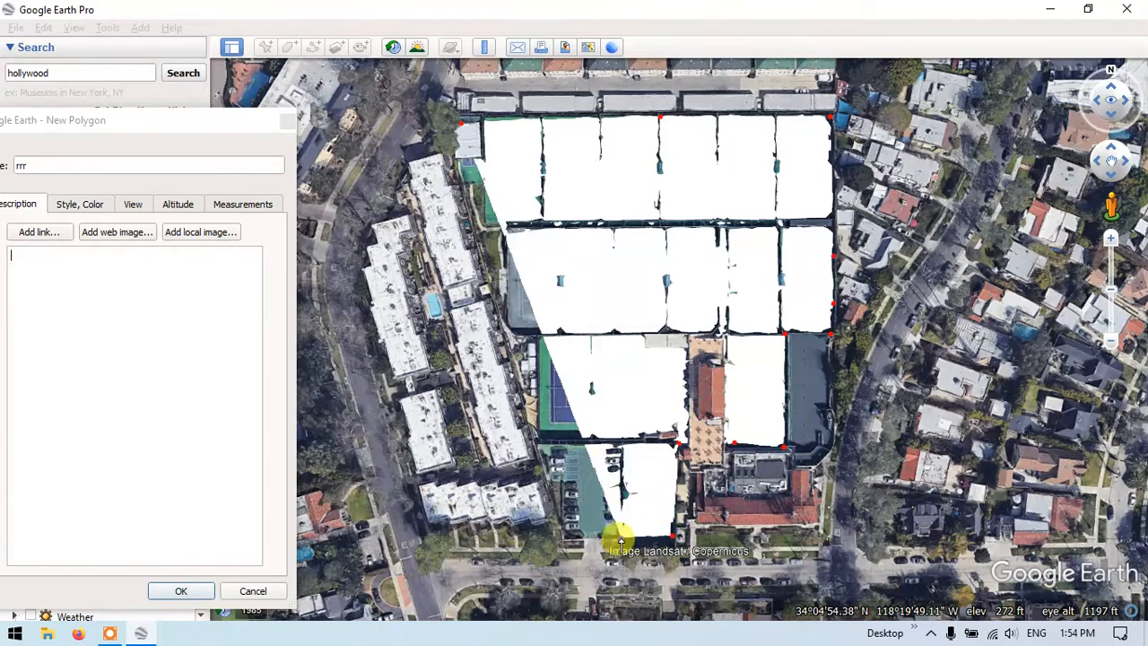
pyautogui.click(619, 442)
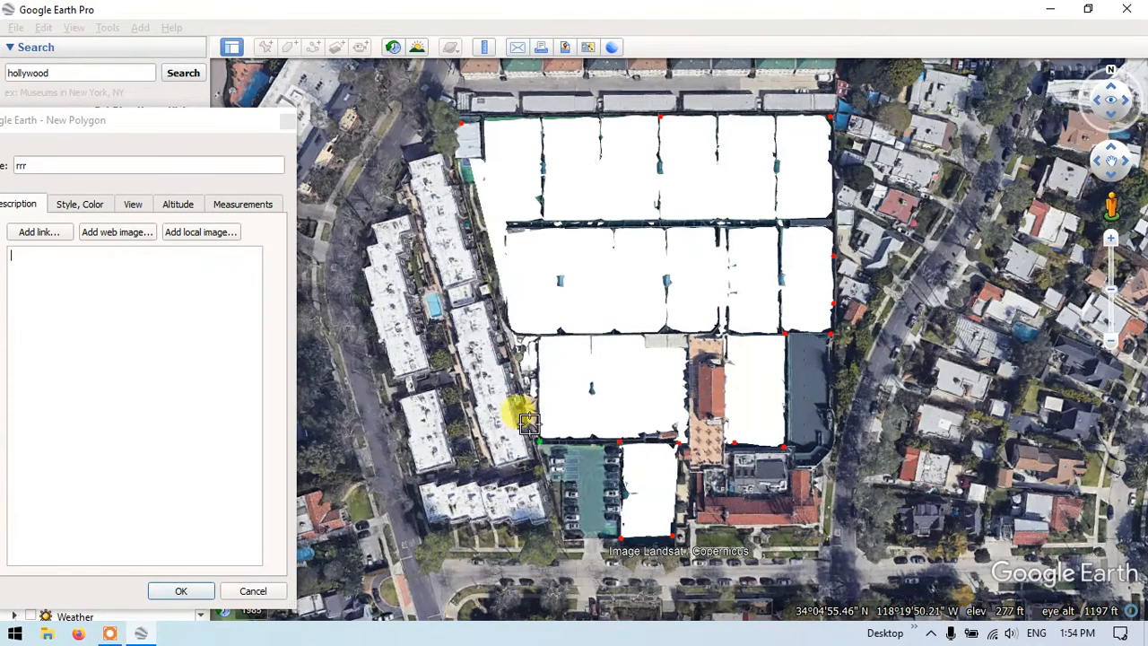
pyautogui.click(467, 202)
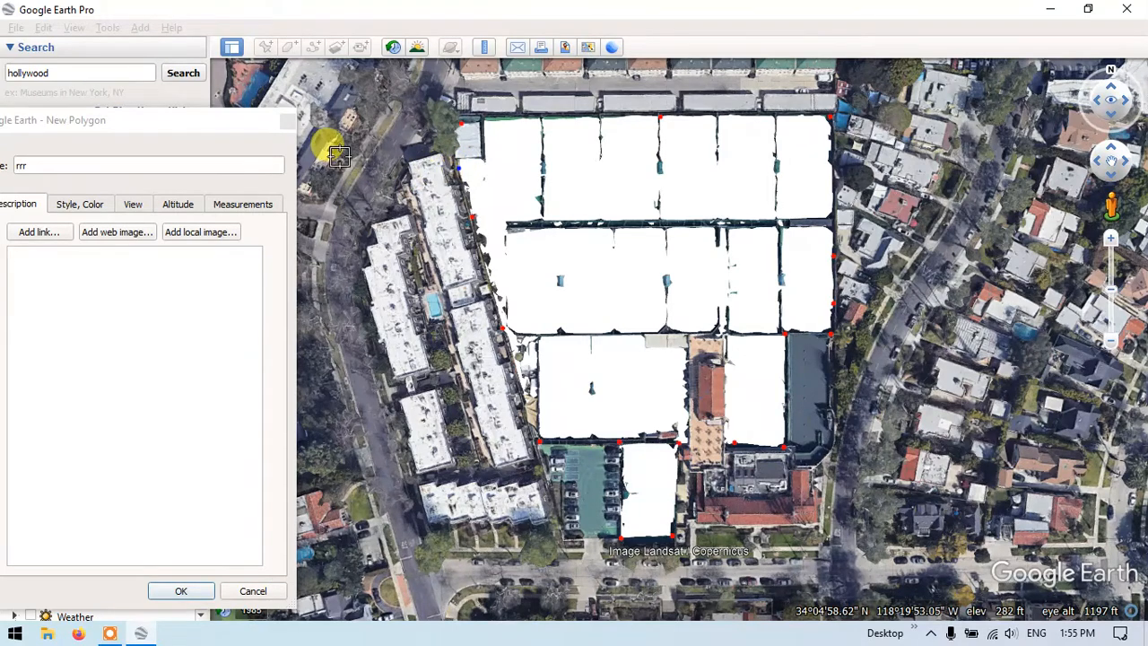
# Name the polygon Tennis Court and set its outline colour to yellow (#ffff00).
pyautogui.click(194, 123)
pyautogui.moveTo(192, 117); pyautogui.dragTo(315, 87)
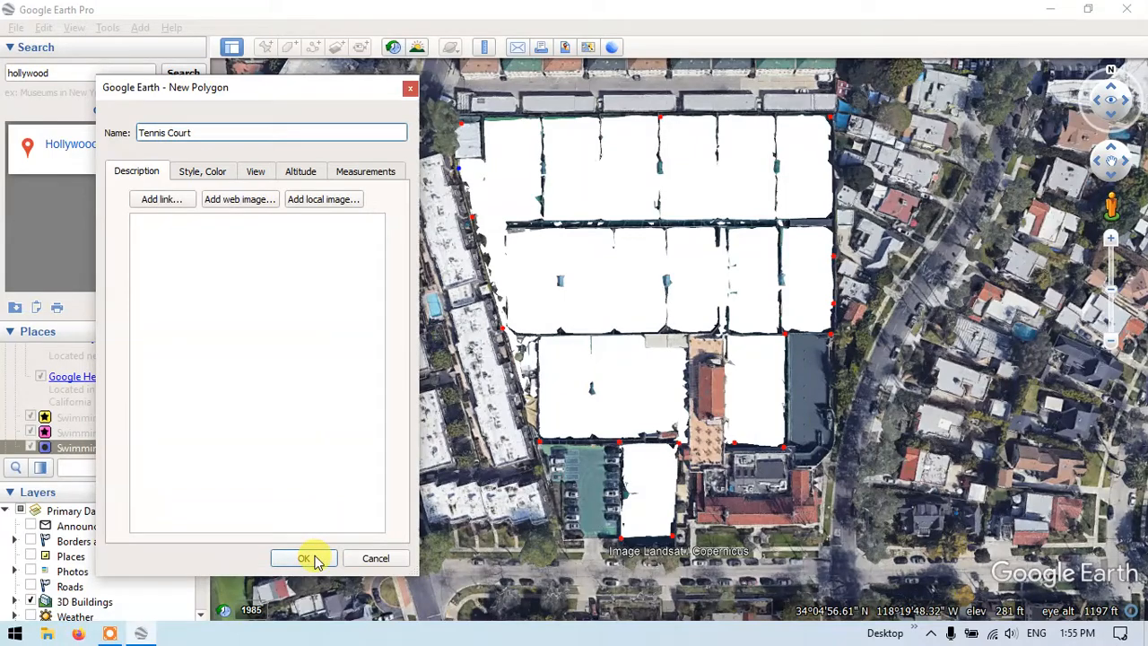
pyautogui.click(222, 173)
pyautogui.click(181, 229)
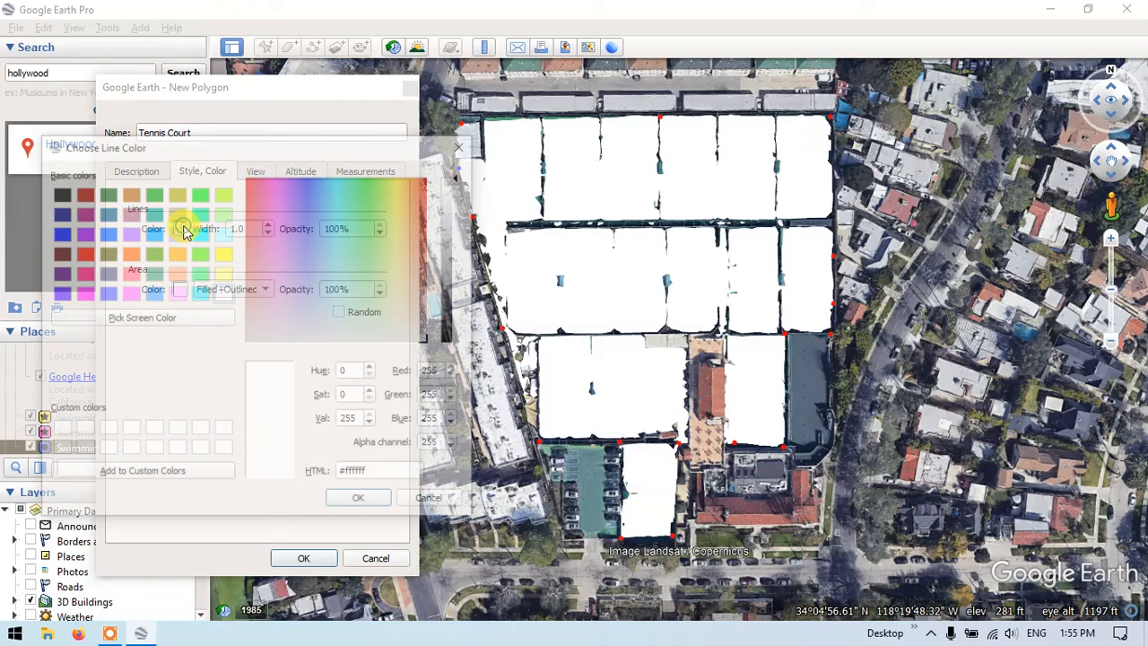
pyautogui.click(223, 254)
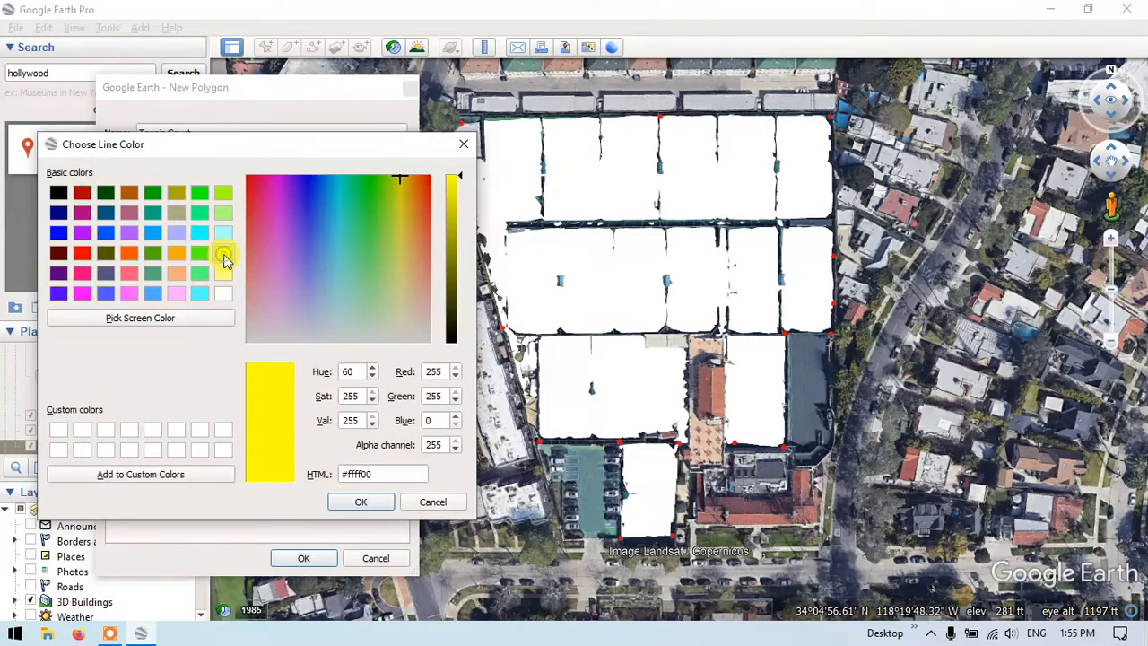
pyautogui.click(361, 502)
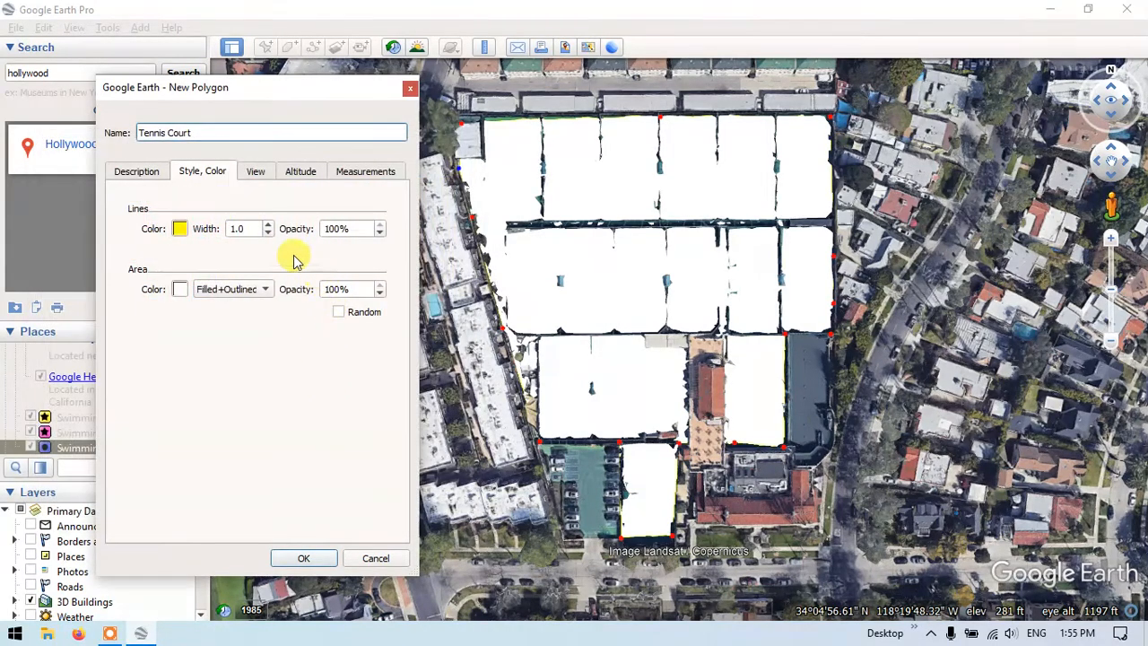
# Set the width of the Tennis Court polygon's outline to 2.0.
pyautogui.click(270, 228)
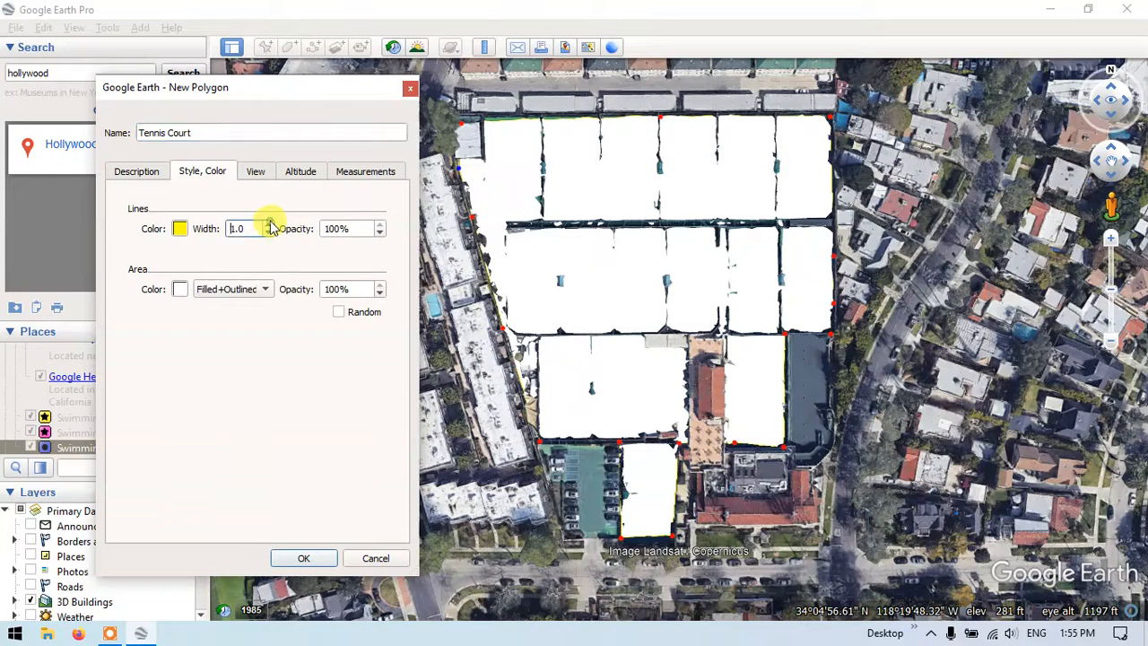
pyautogui.click(267, 224)
pyautogui.click(268, 225)
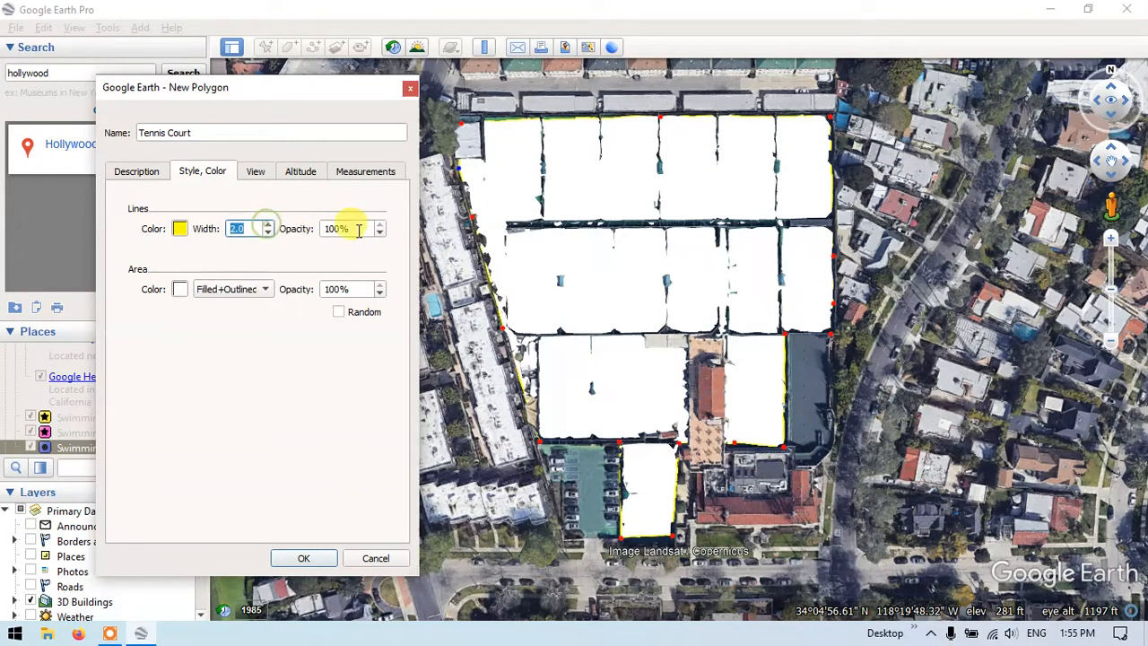
pyautogui.click(348, 231)
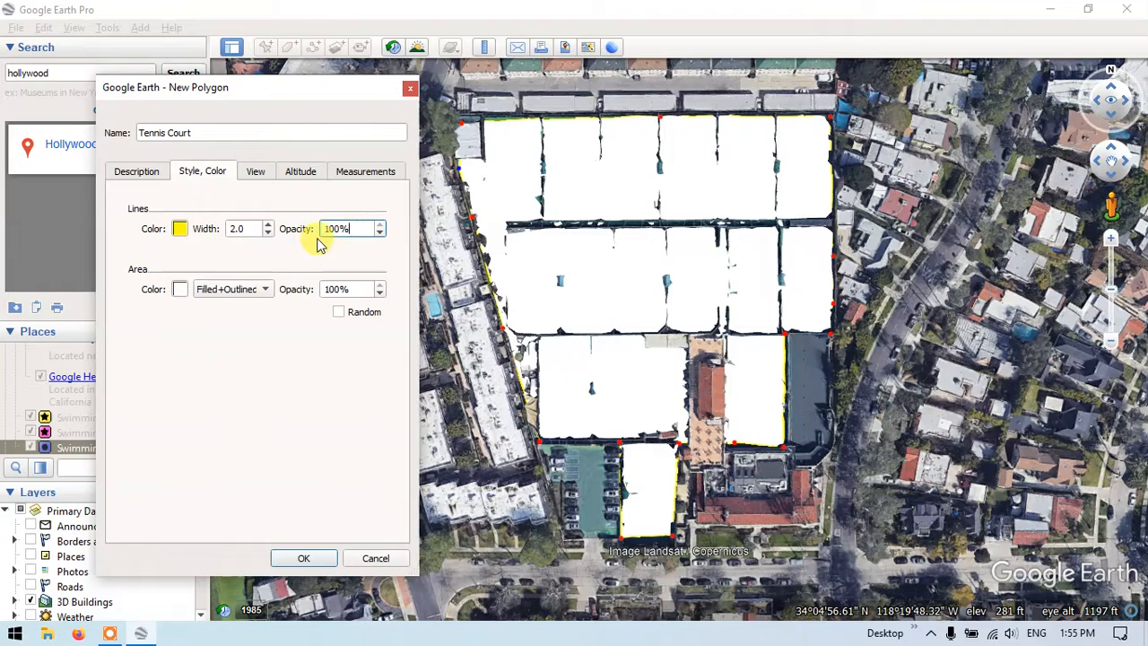
# Fill the Tennis Court polygon with orange (#ff5500) at 45% opacity and save it.
pyautogui.click(196, 289)
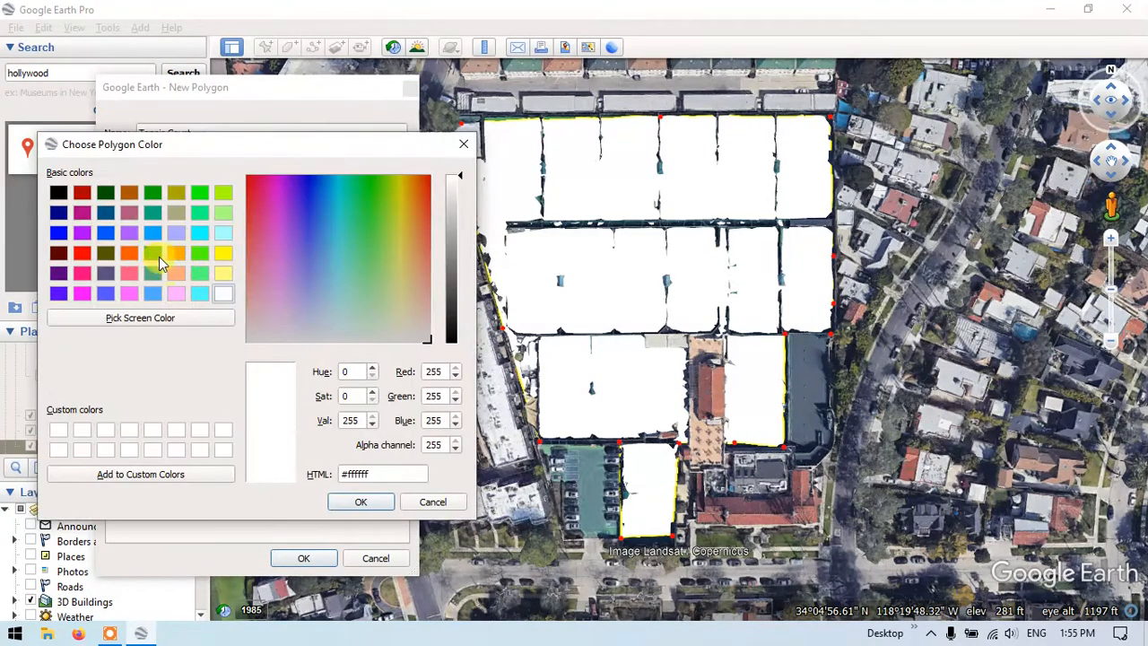
pyautogui.click(133, 255)
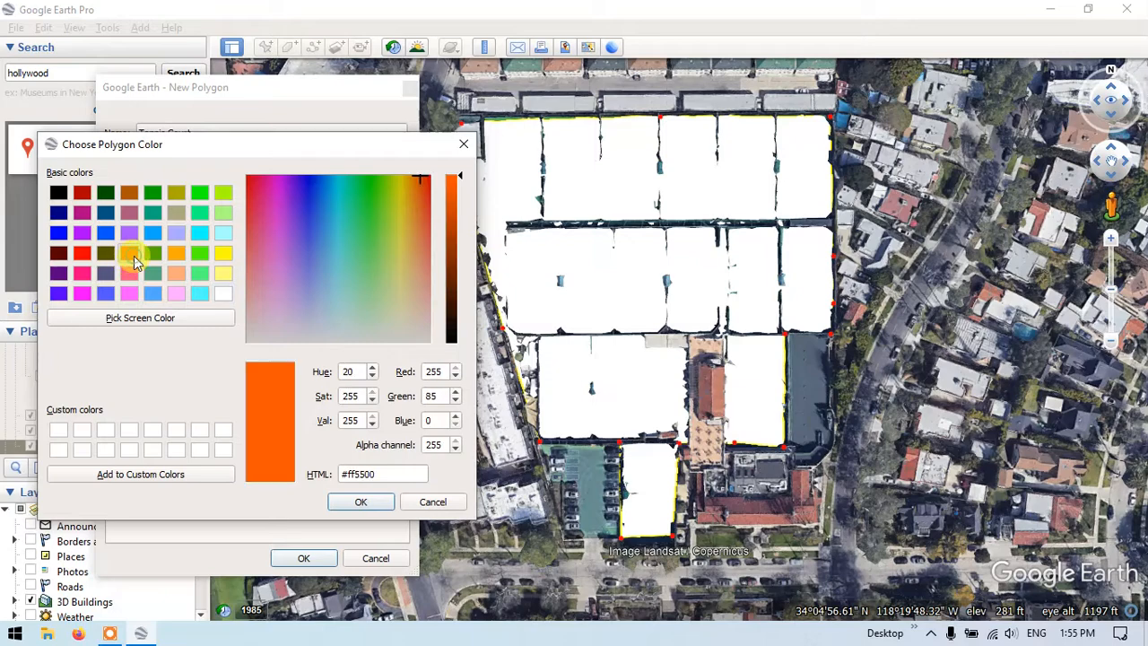
pyautogui.click(360, 502)
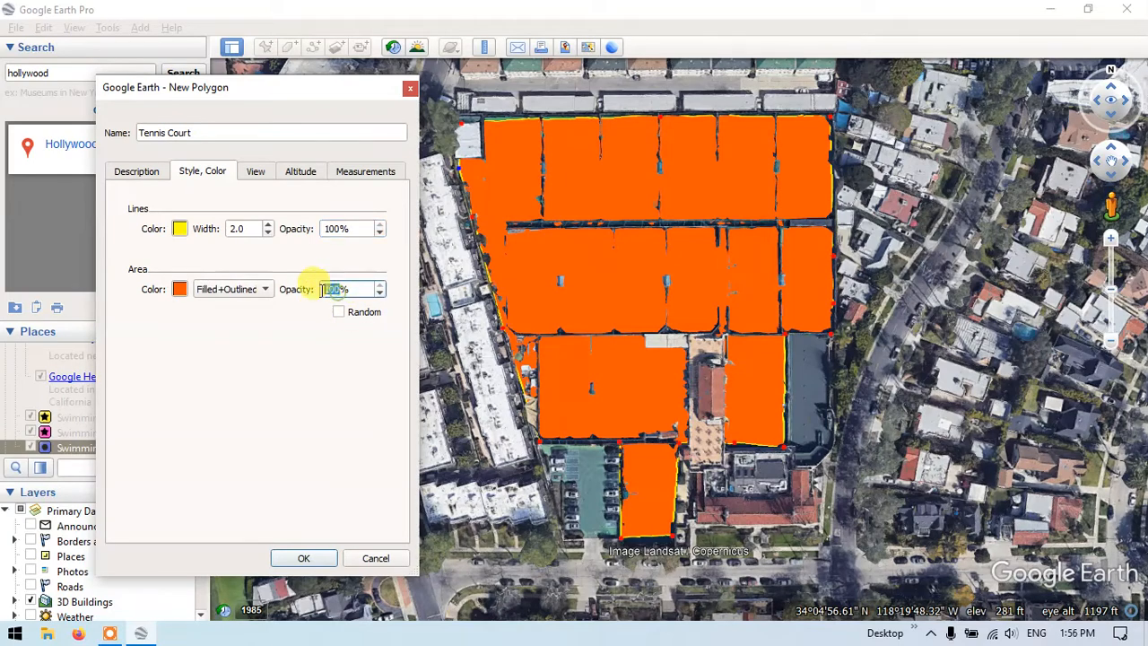
pyautogui.write('30')
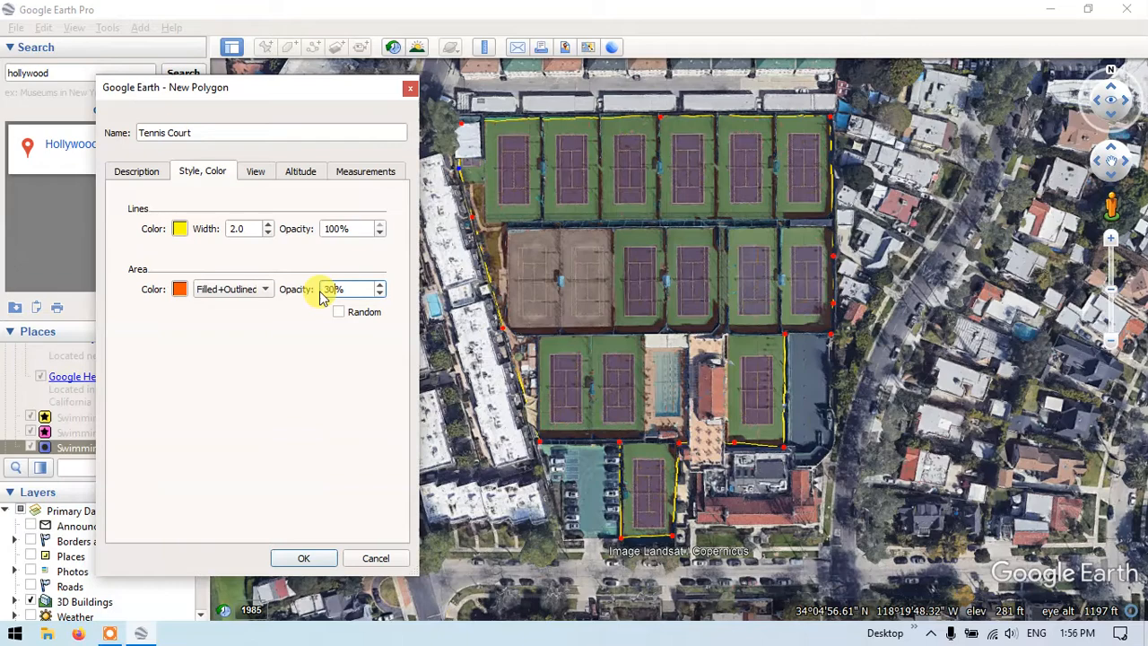
pyautogui.press('BackSpace')
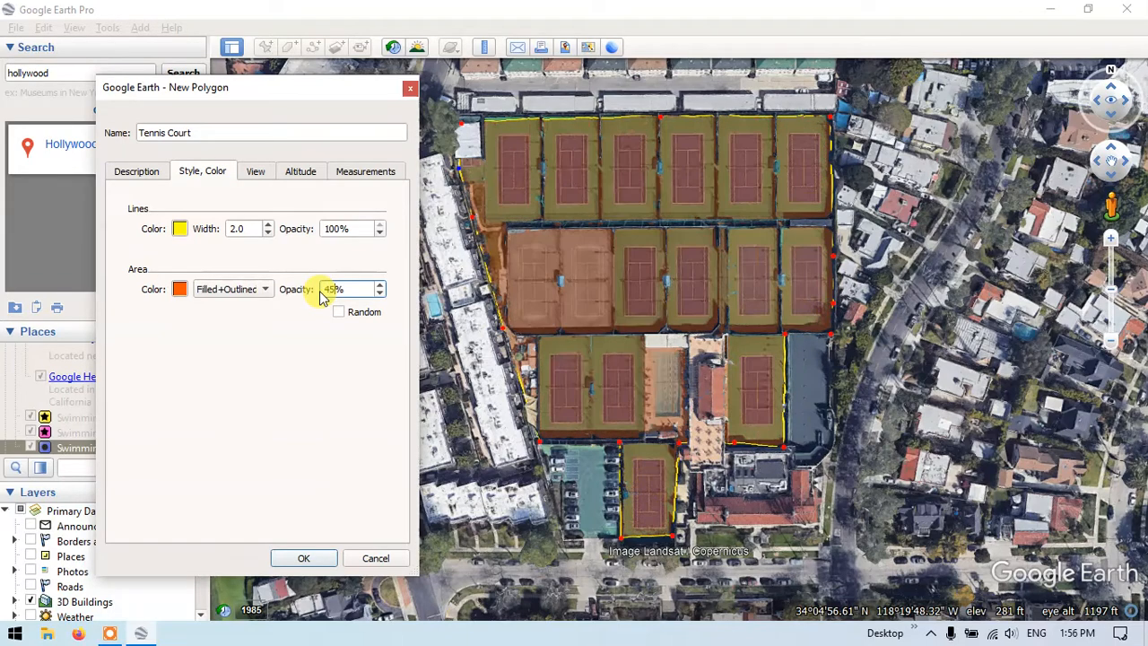
pyautogui.click(320, 561)
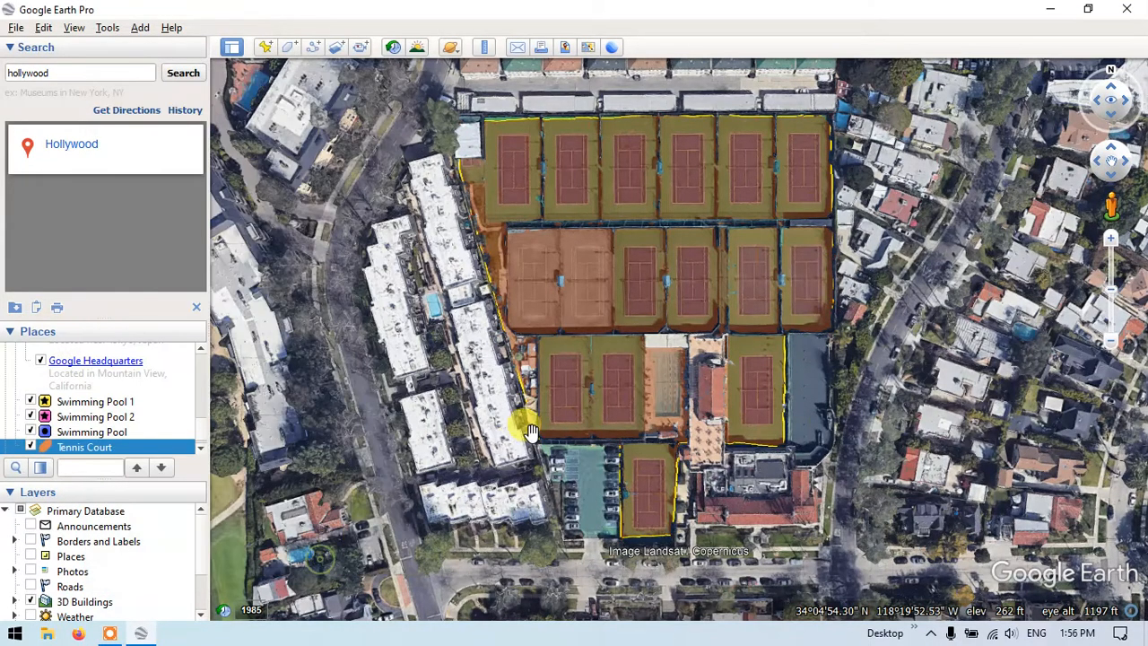
# Locate the oval running track beside the freeway, northeast of the Tennis Court polygon.
pyautogui.scroll(-3, 538, 399)
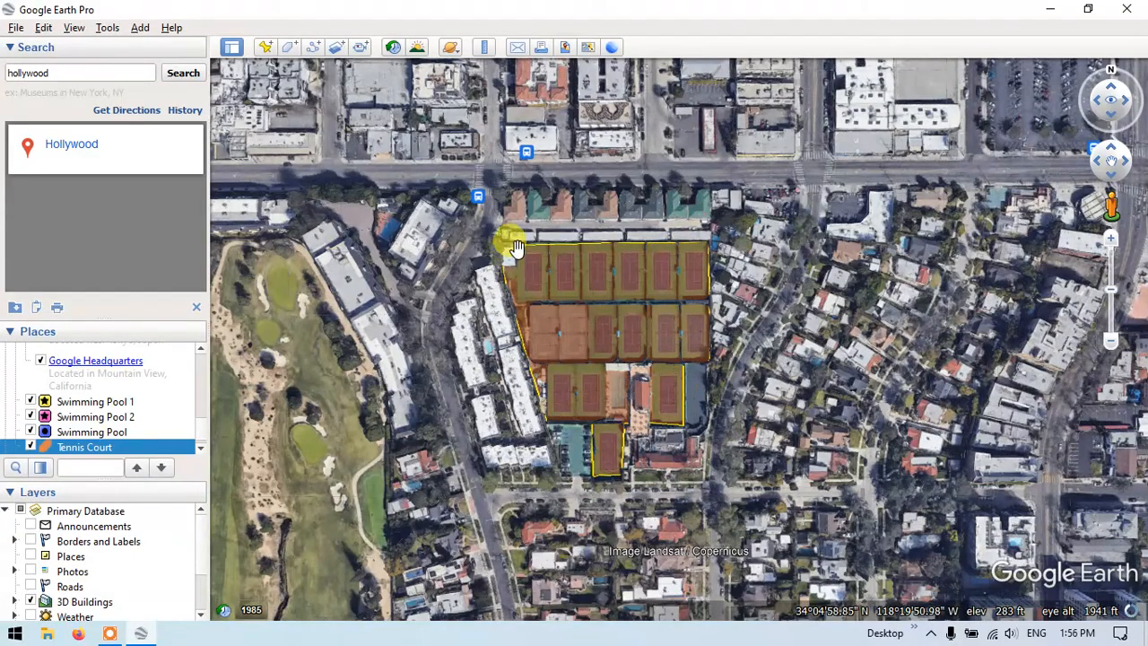
pyautogui.scroll(2, 612, 278)
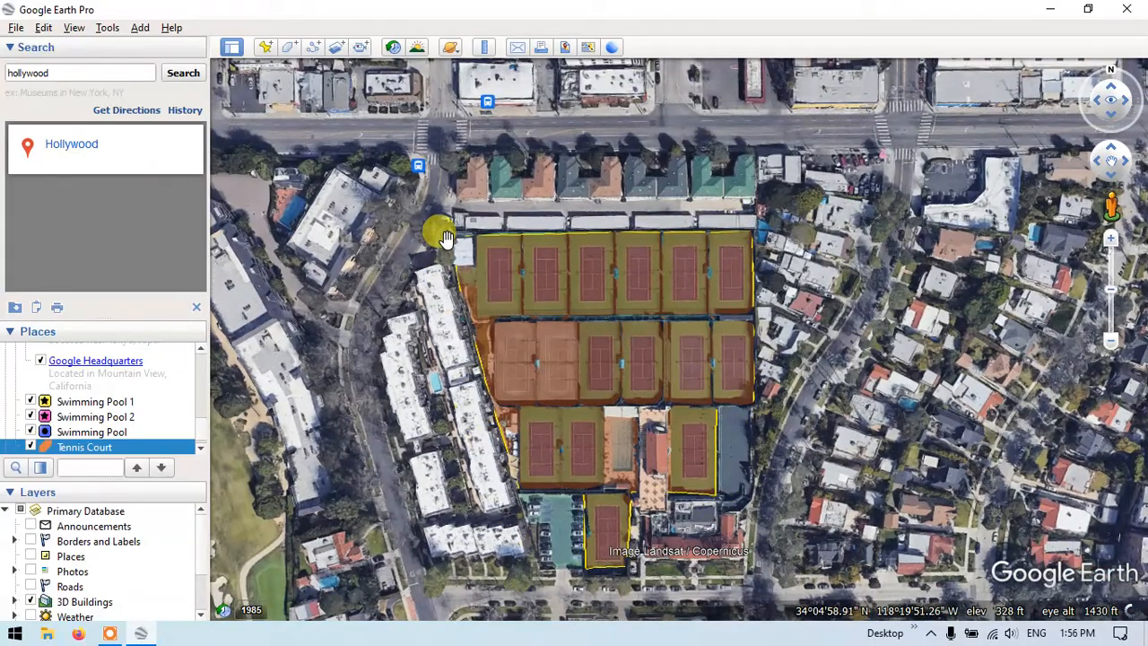
pyautogui.scroll(-3, 627, 254)
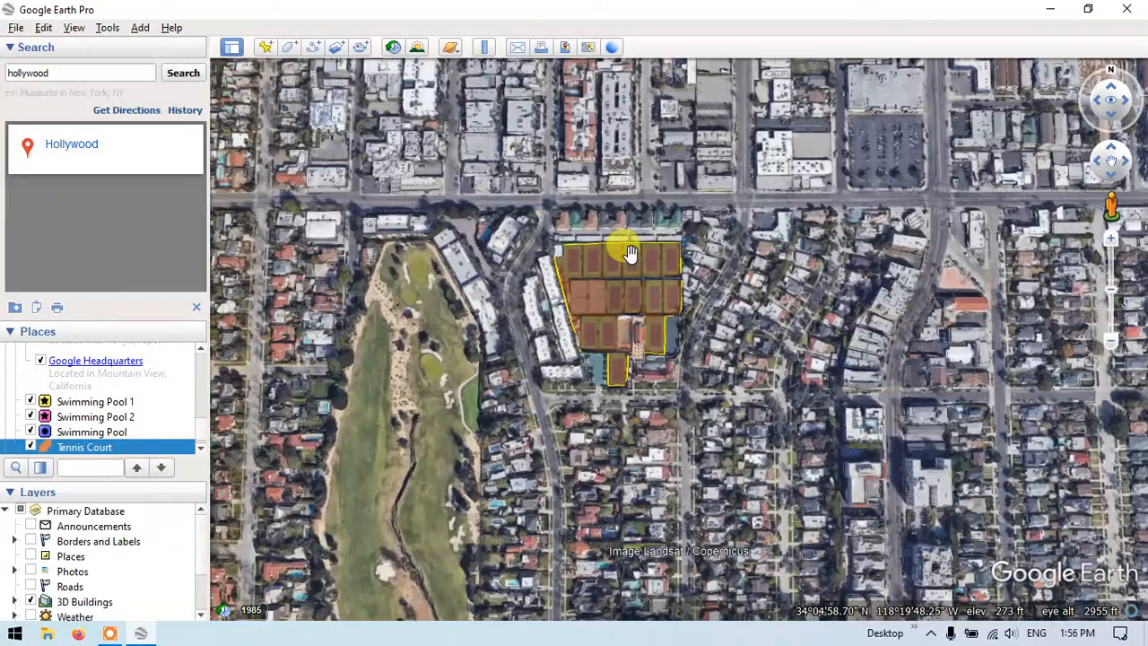
pyautogui.moveTo(627, 254); pyautogui.dragTo(527, 446)
pyautogui.scroll(-4, 608, 323)
pyautogui.moveTo(609, 449); pyautogui.dragTo(628, 574)
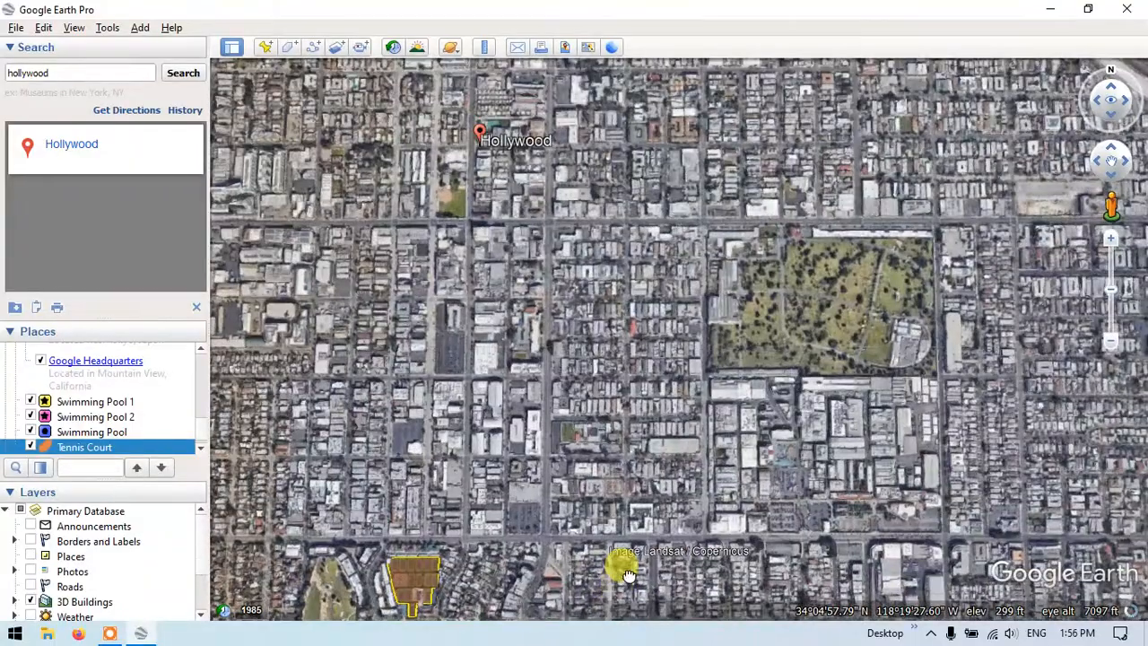
pyautogui.moveTo(910, 285); pyautogui.dragTo(625, 538)
pyautogui.scroll(4, 712, 230)
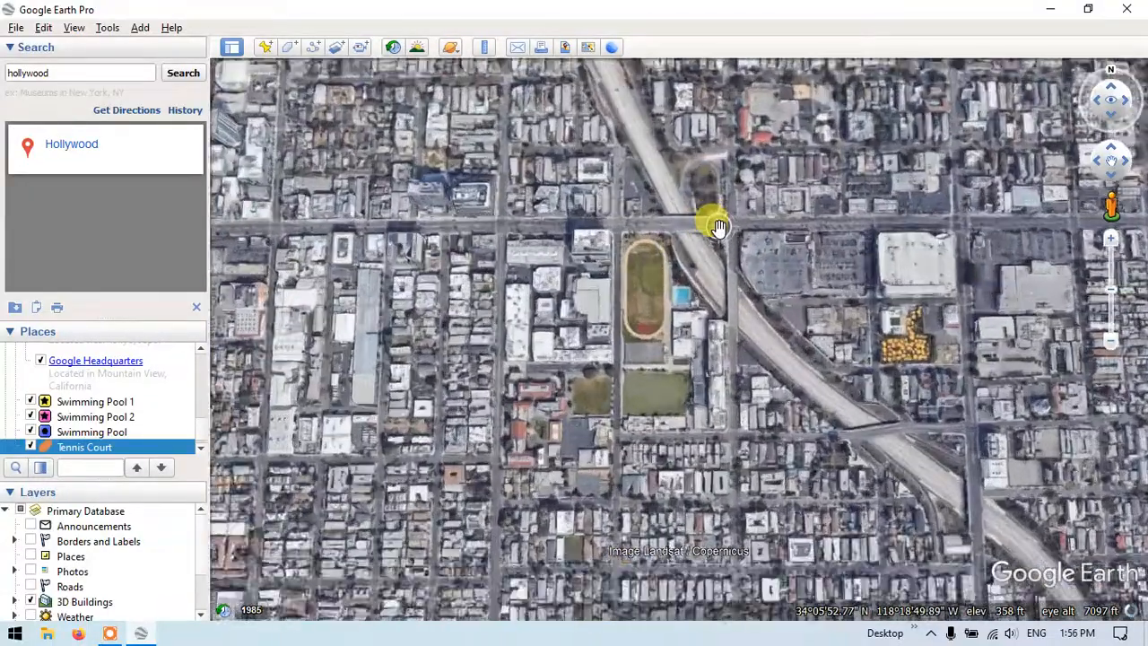
pyautogui.moveTo(659, 318); pyautogui.dragTo(643, 351)
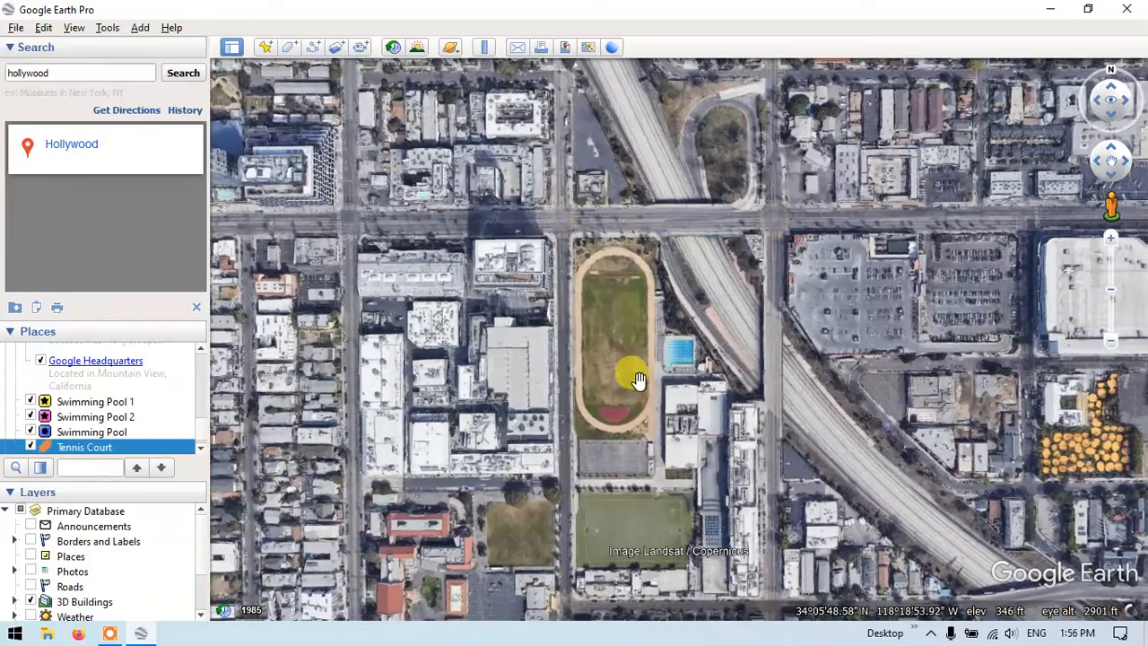
pyautogui.scroll(2, 636, 379)
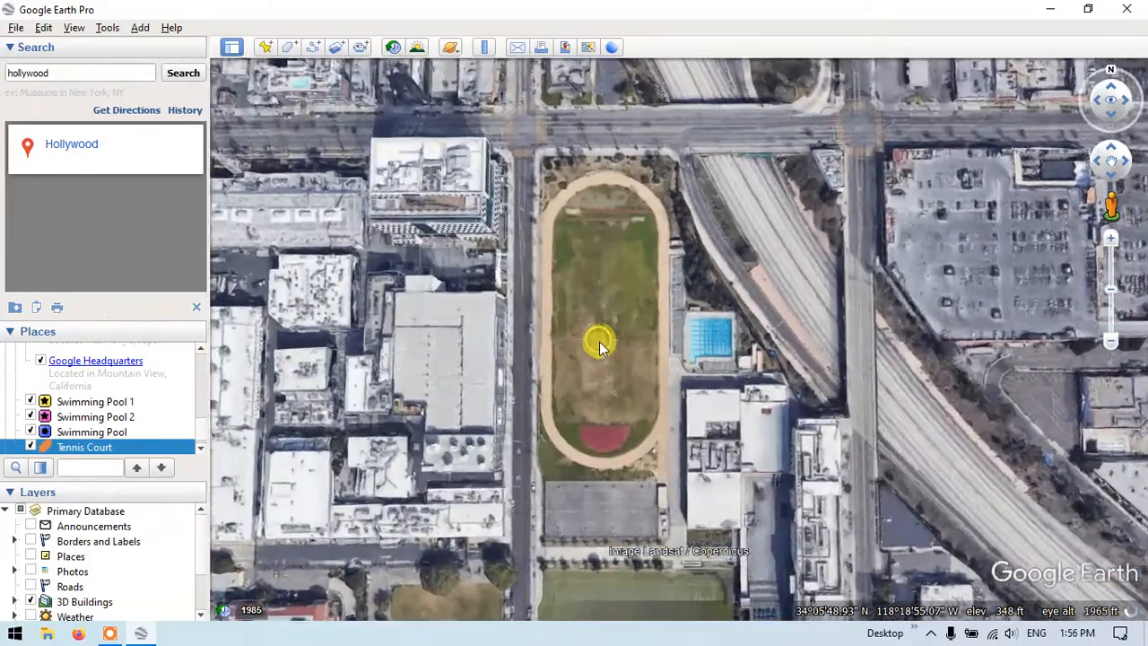
pyautogui.scroll(1, 630, 439)
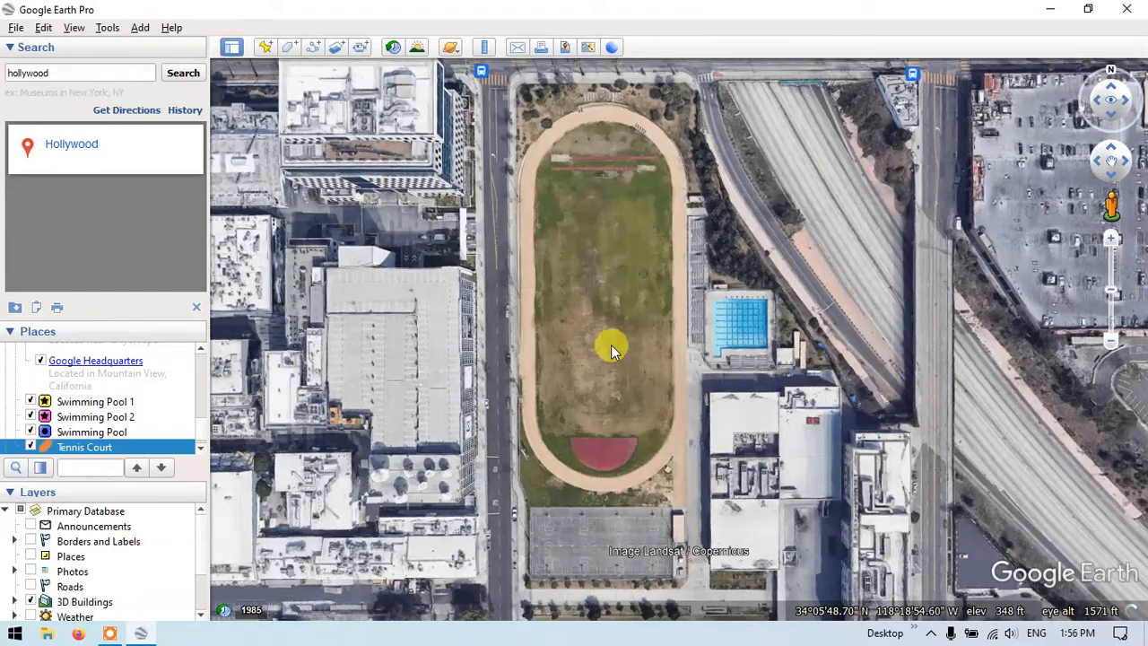
# Start a new polygon with the placeholder name rrr and place its first two vertices on the running track's northwestern outer edge.
pyautogui.click(289, 56)
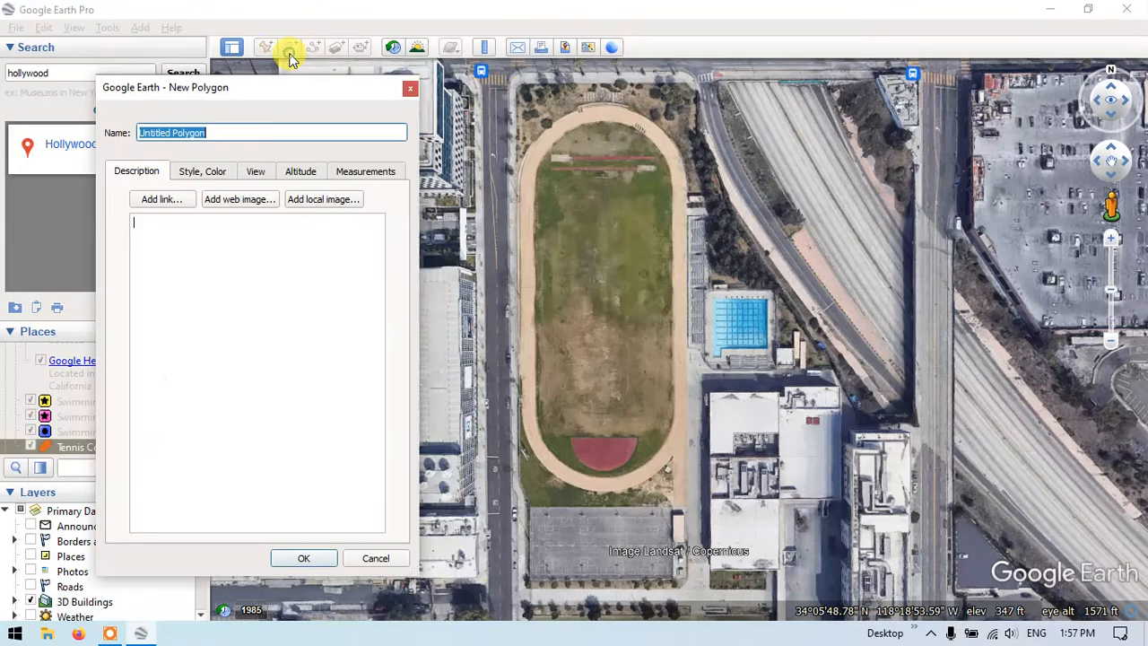
pyautogui.moveTo(296, 83); pyautogui.dragTo(166, 73)
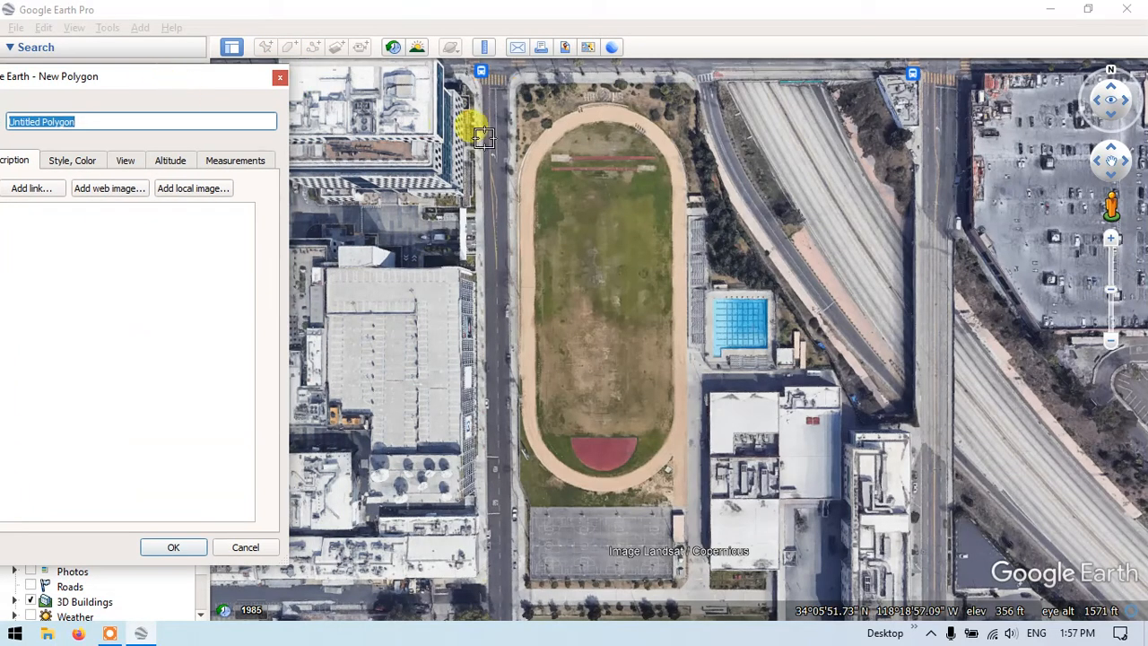
pyautogui.scroll(2, 533, 136)
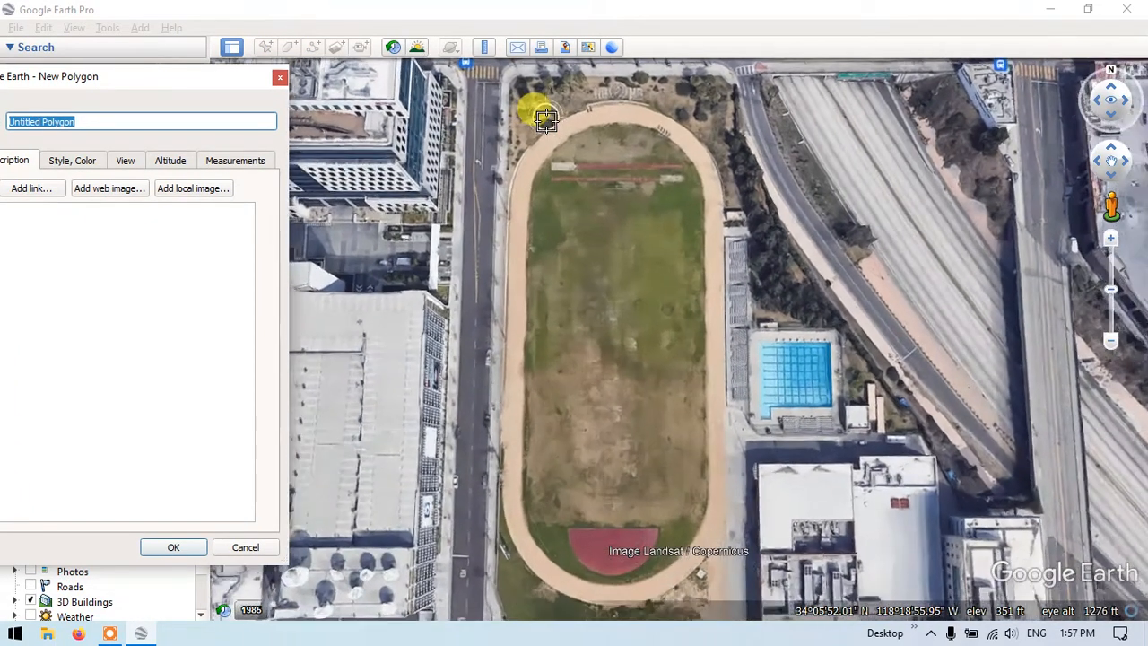
pyautogui.write('rrr')
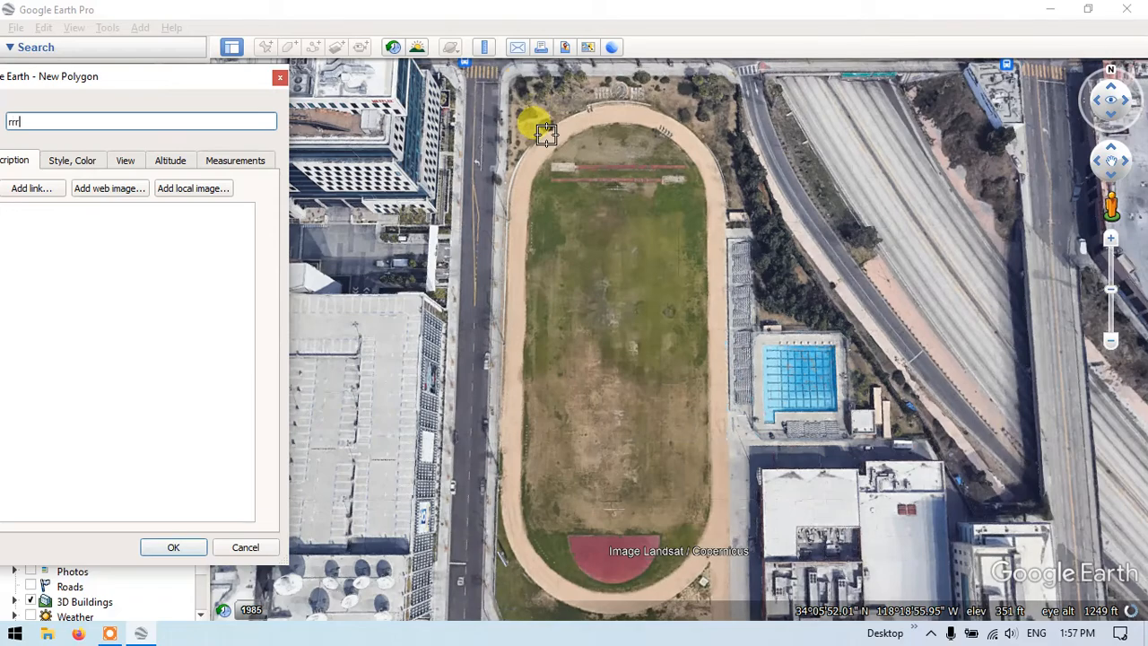
pyautogui.scroll(3, 581, 92)
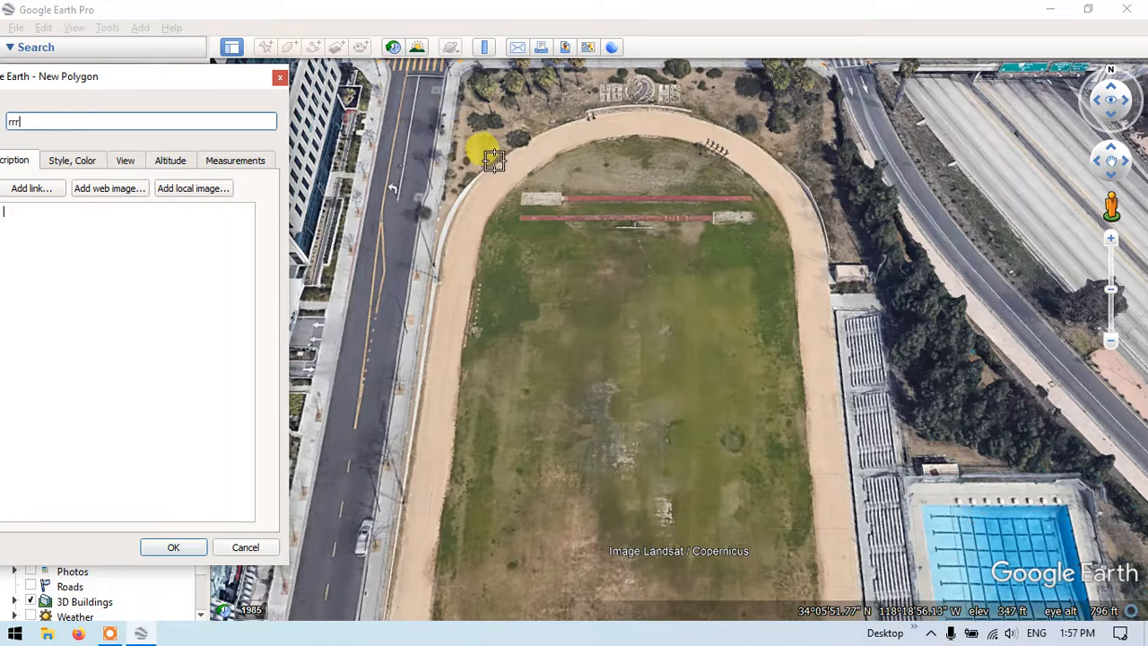
pyautogui.click(498, 155)
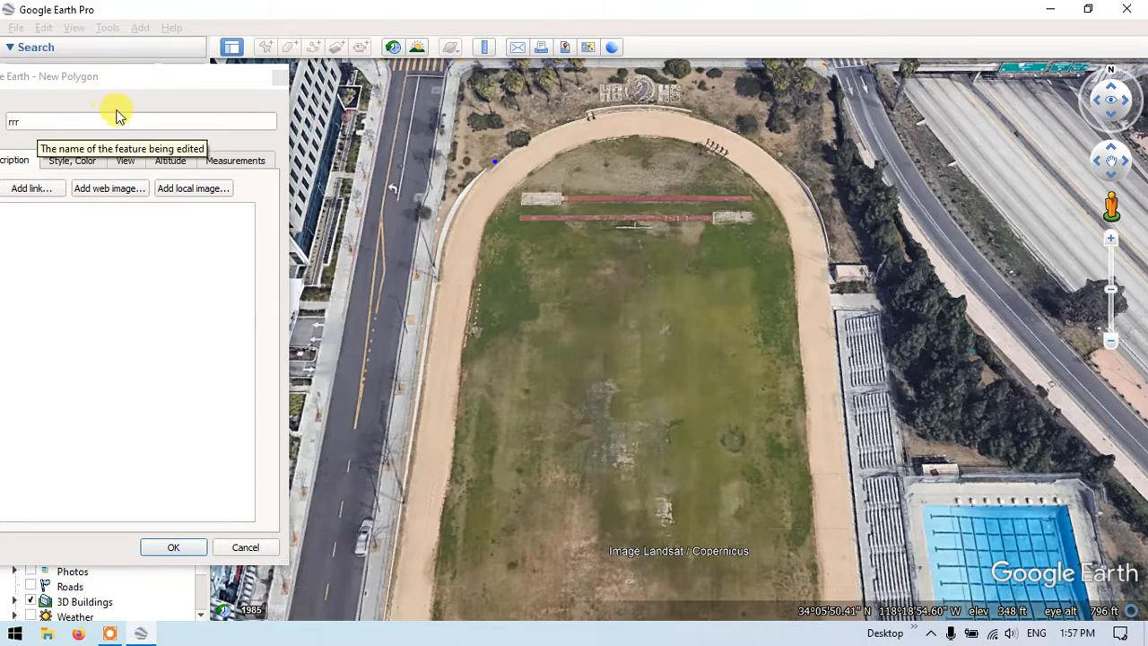
pyautogui.doubleClick(54, 118)
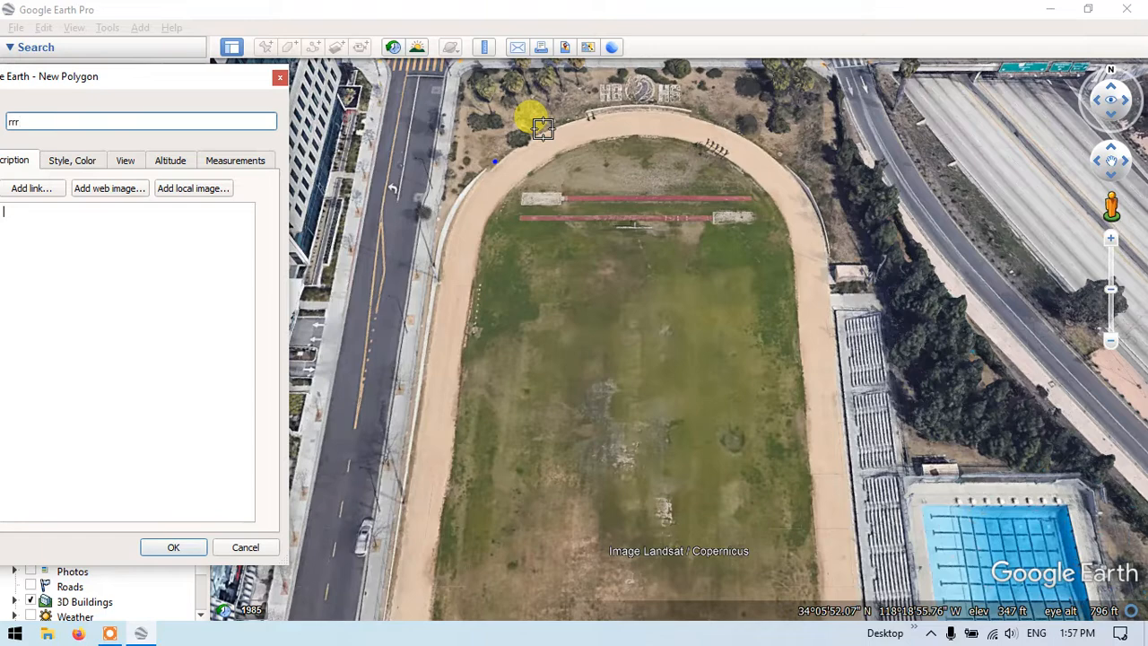
pyautogui.click(544, 133)
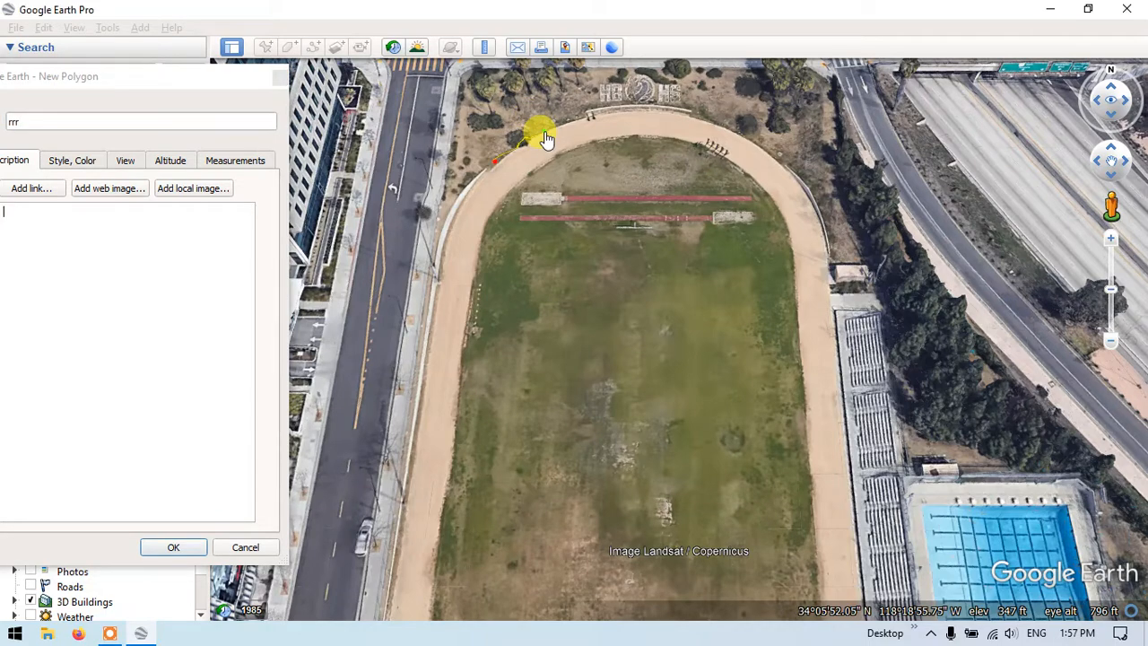
# Extend the polygon clockwise along the track's outer edge, around the northern curve to the start of the eastern straight.
pyautogui.scroll(-2, 545, 137)
pyautogui.scroll(-2, 544, 136)
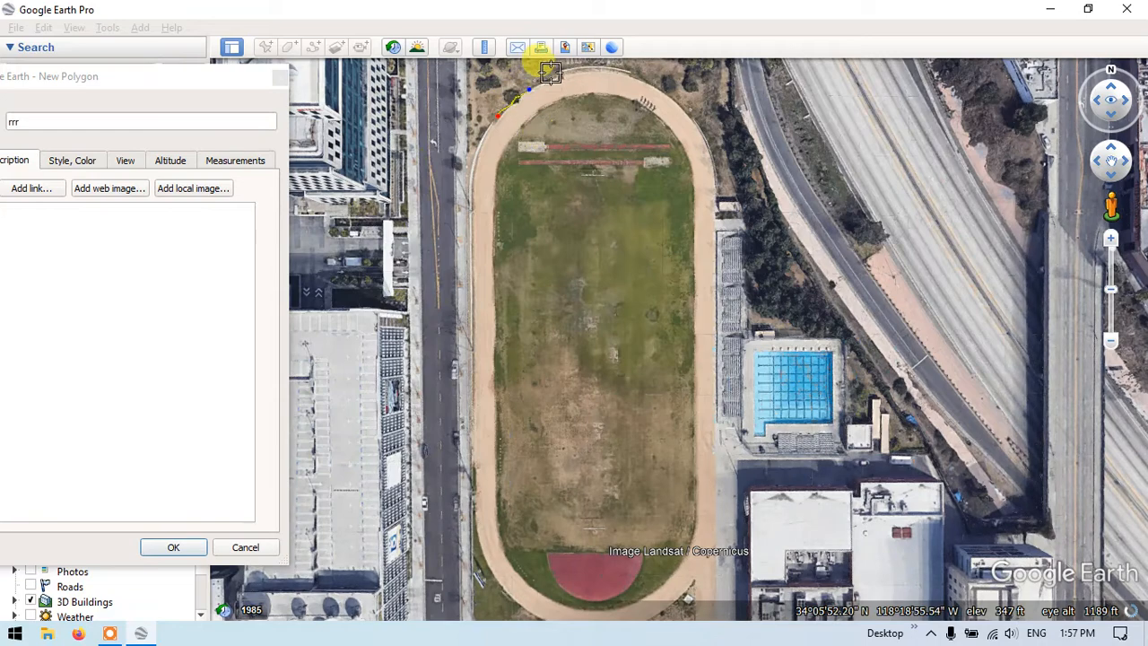
pyautogui.press('Up')
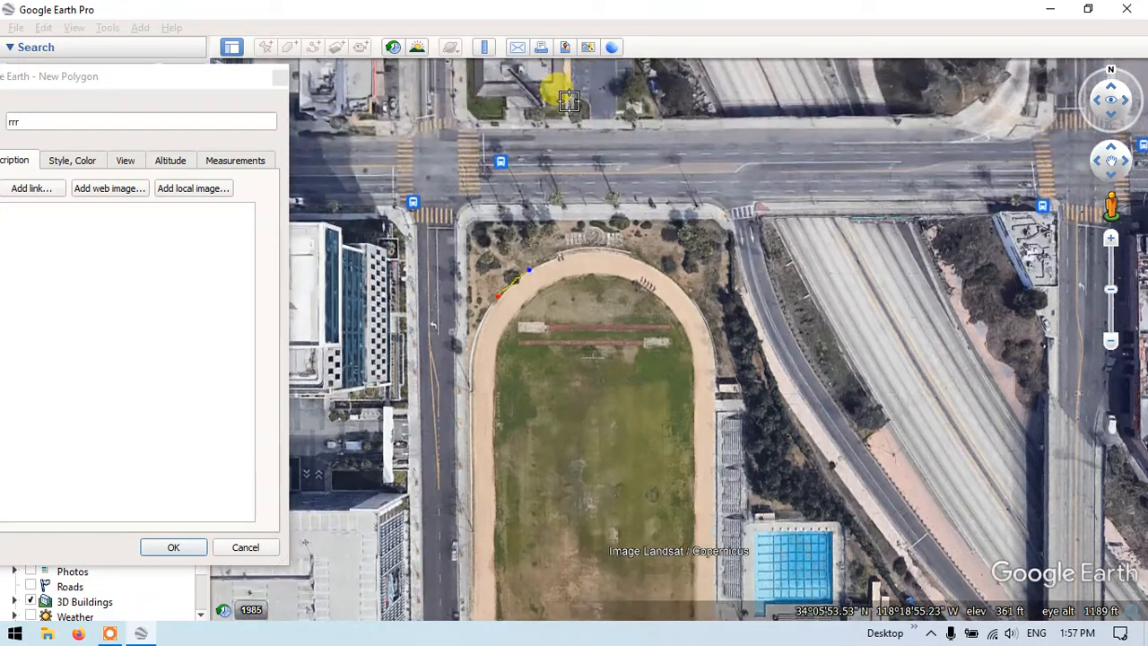
pyautogui.scroll(1, 588, 282)
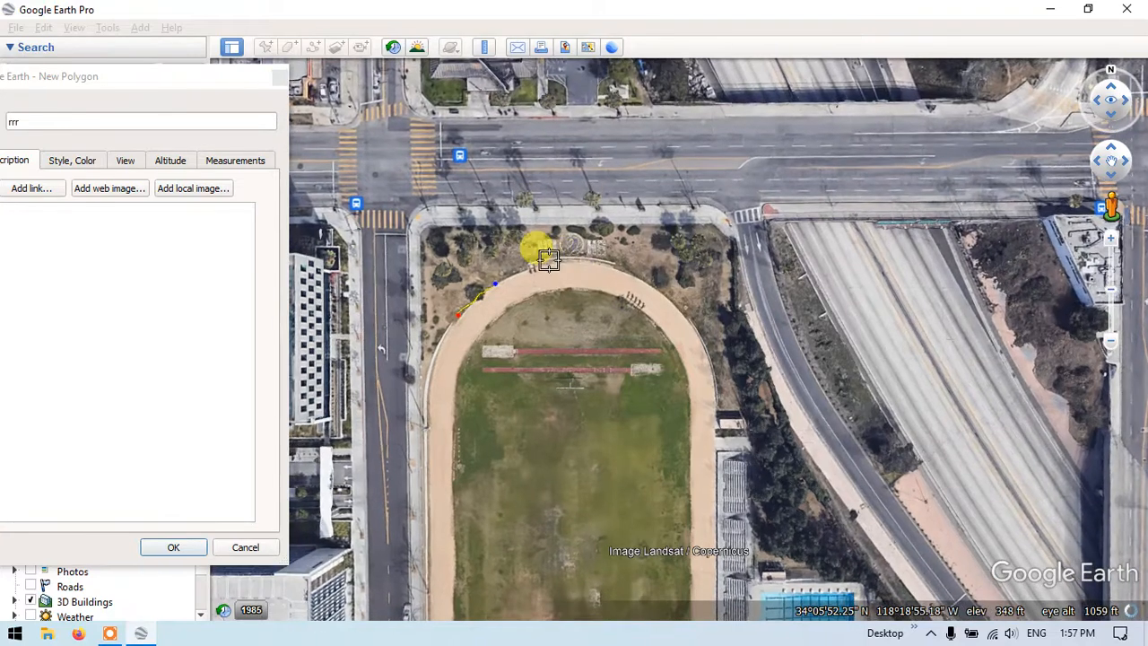
pyautogui.click(562, 256)
pyautogui.click(585, 261)
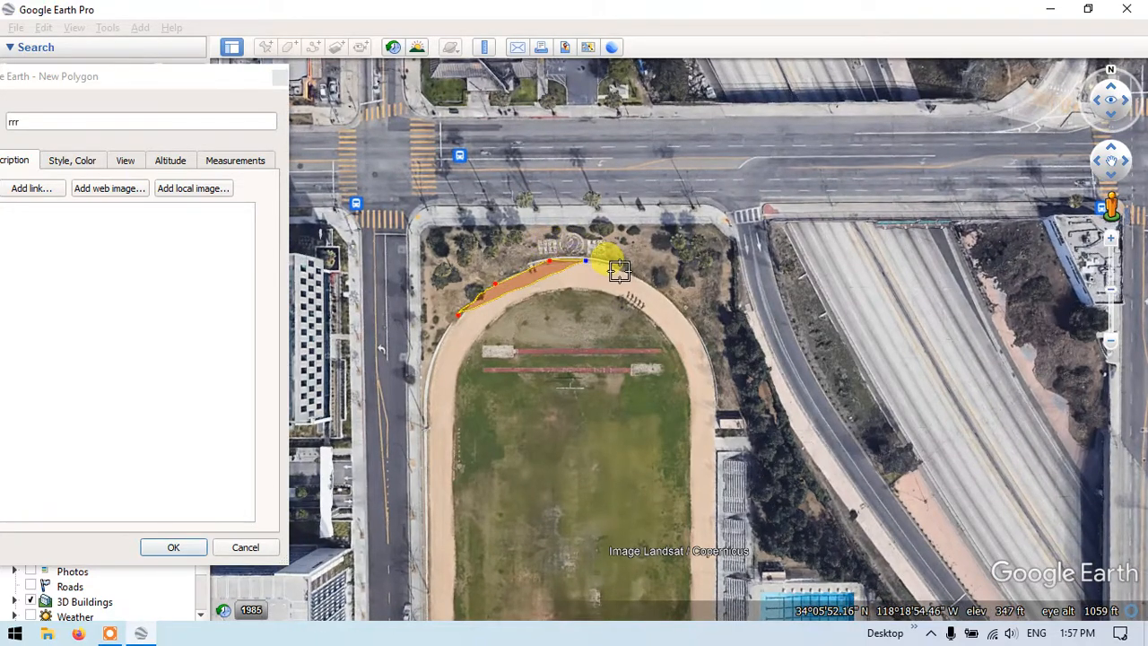
pyautogui.click(619, 272)
pyautogui.click(651, 286)
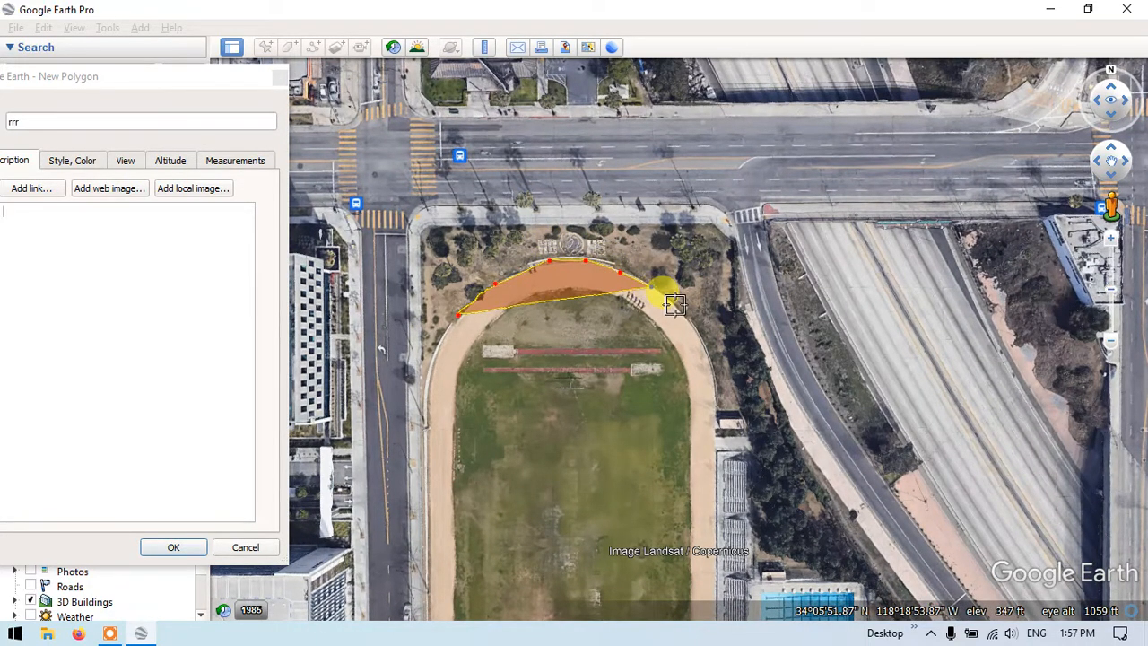
pyautogui.click(672, 307)
pyautogui.click(696, 332)
pyautogui.click(708, 364)
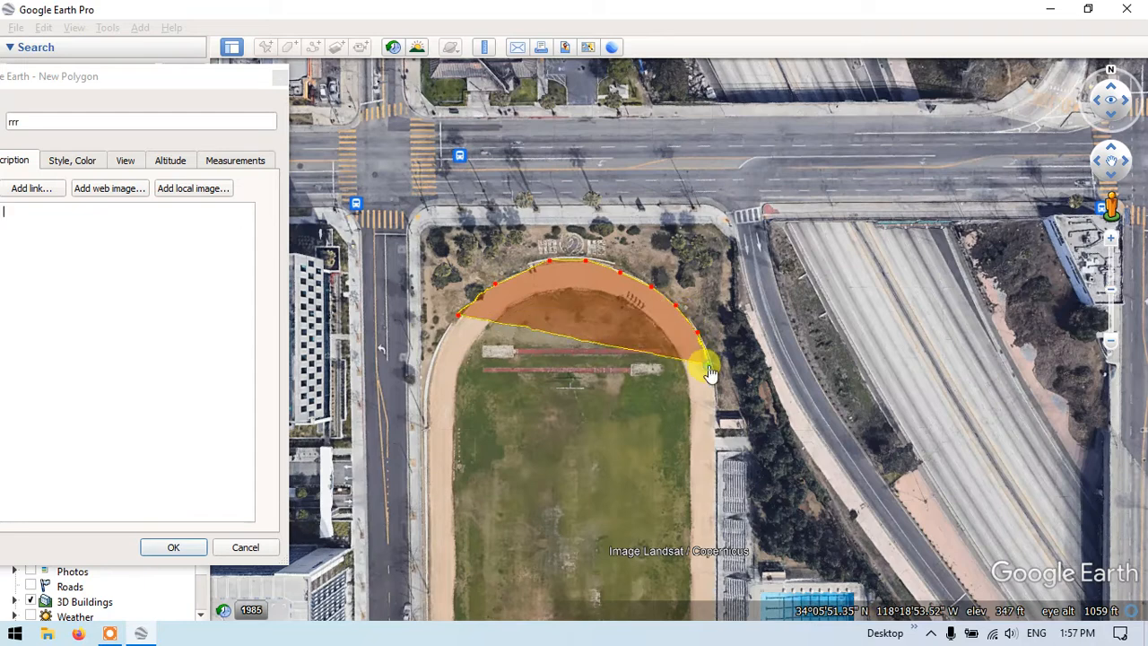
pyautogui.click(717, 405)
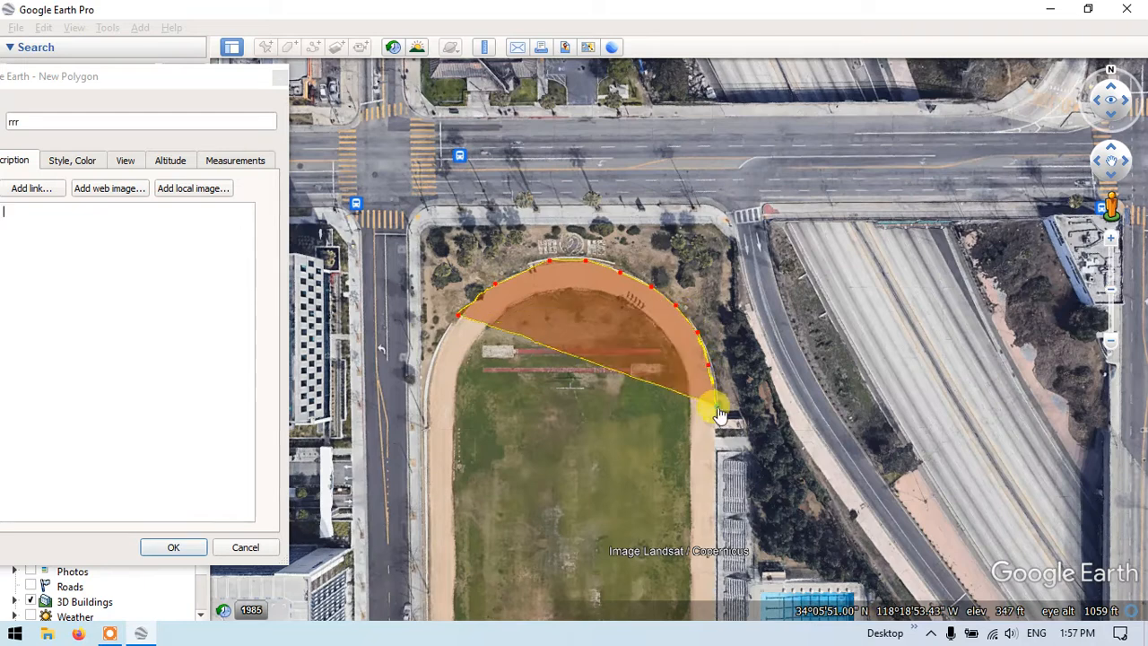
# Continue the polygon south along the outer edge of the track's eastern straight, past the bleachers and the pool.
pyautogui.click(718, 477)
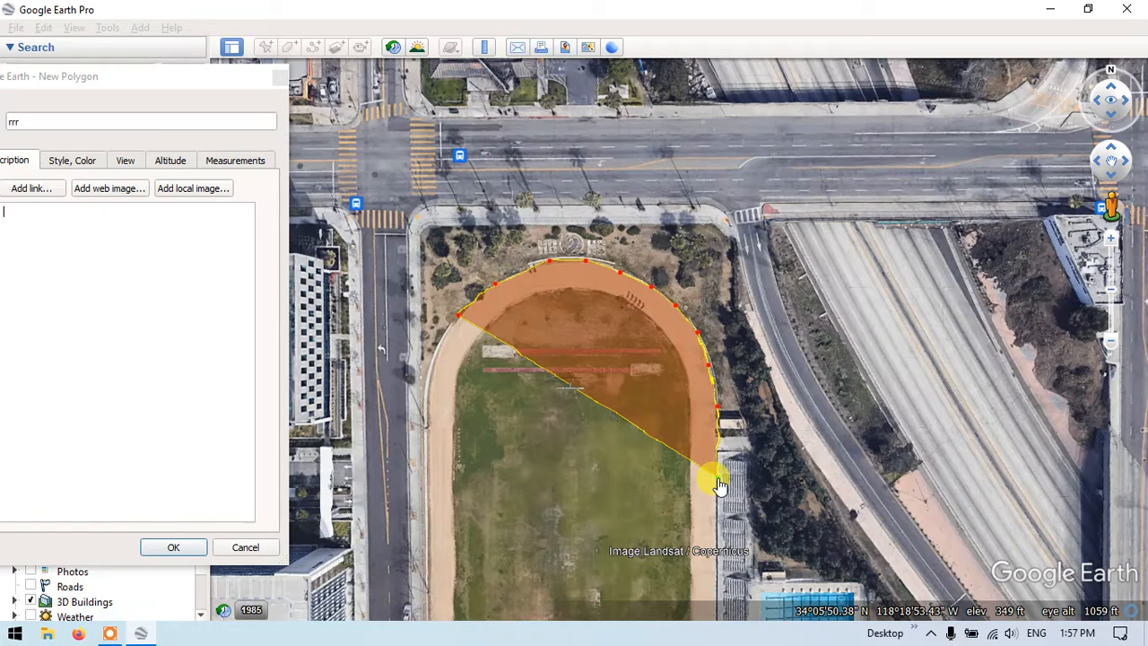
pyautogui.press('Down')
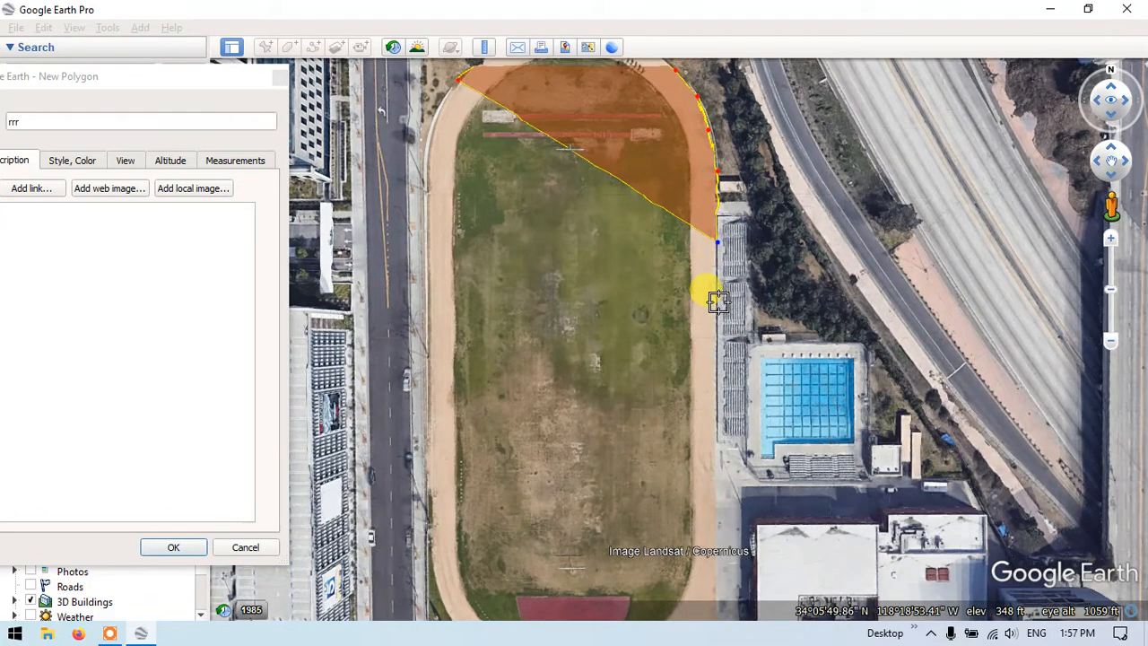
pyautogui.click(715, 306)
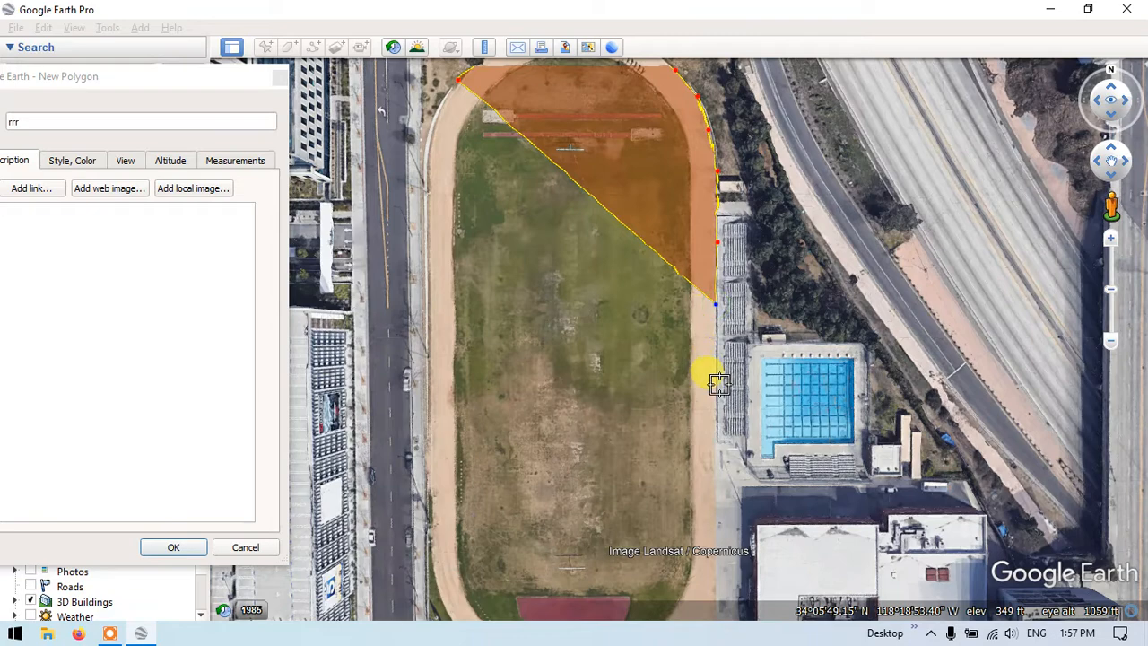
pyautogui.press('Down')
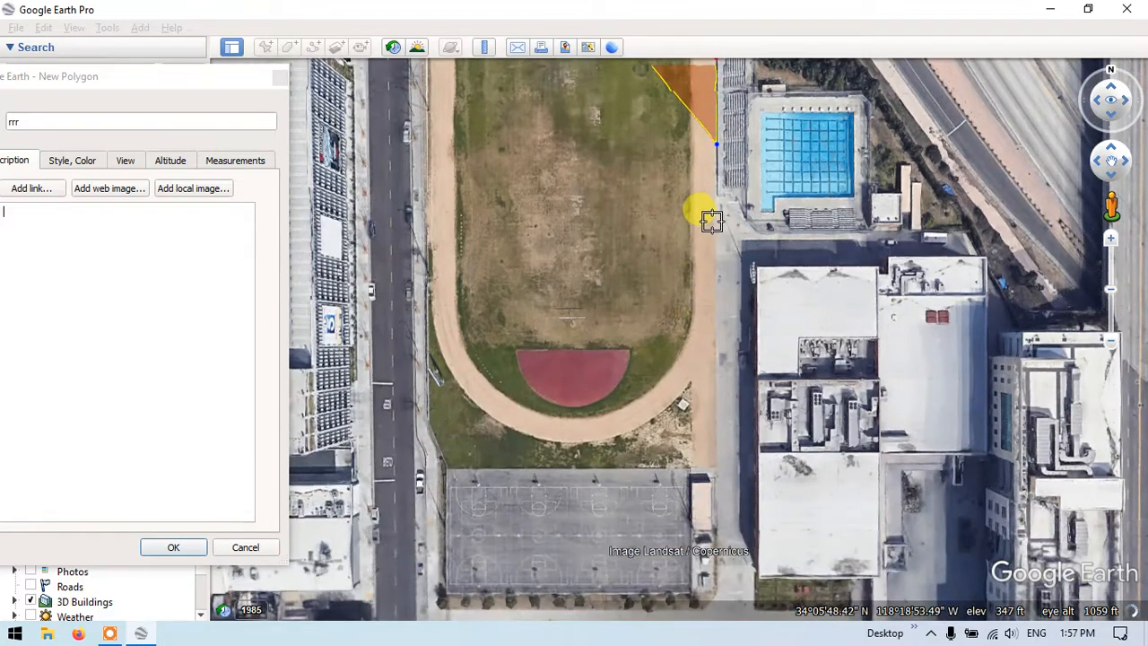
pyautogui.click(714, 233)
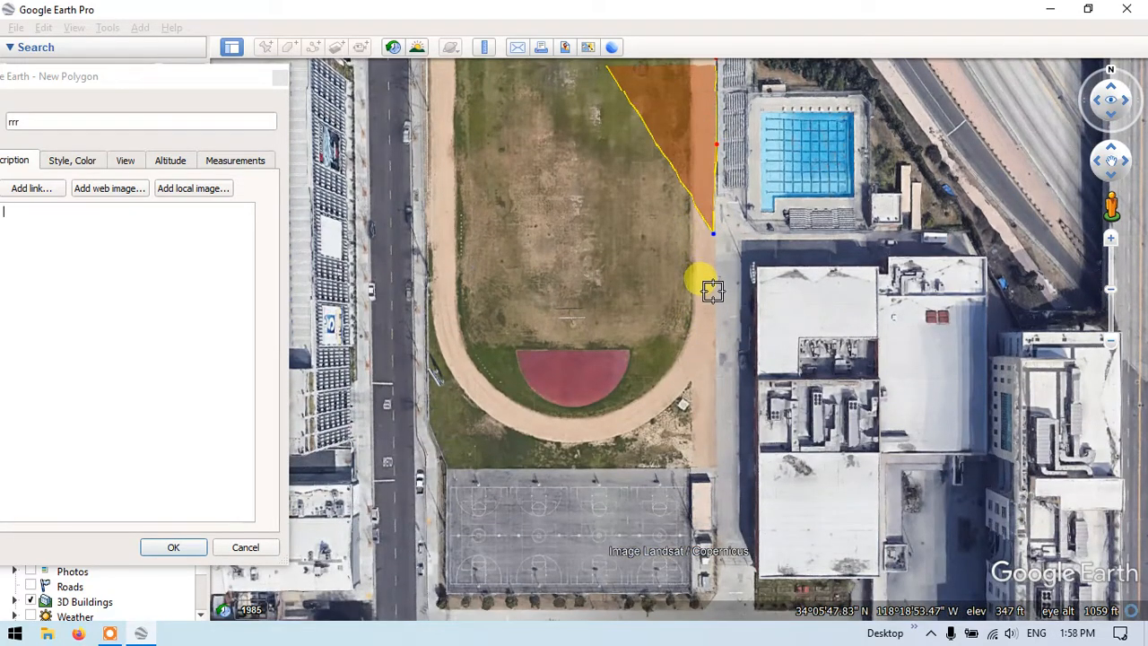
pyautogui.click(713, 292)
# Trace the polygon around the outer edge of the track's southern curve to its southwestern side.
pyautogui.click(710, 325)
pyautogui.click(696, 369)
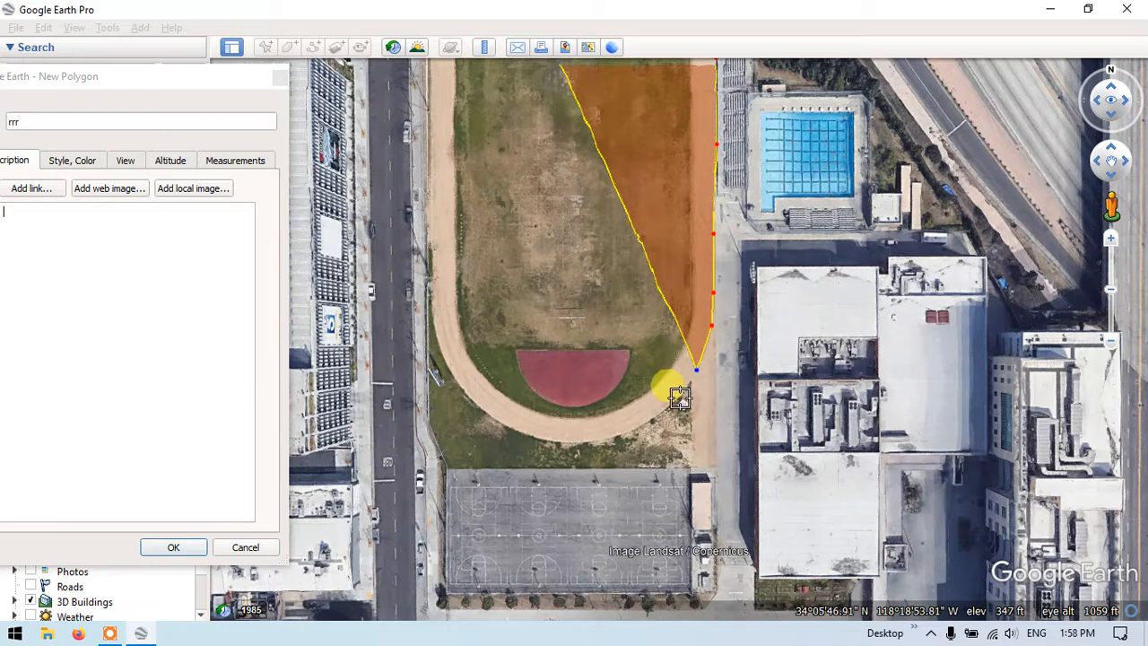
pyautogui.click(672, 404)
pyautogui.click(633, 430)
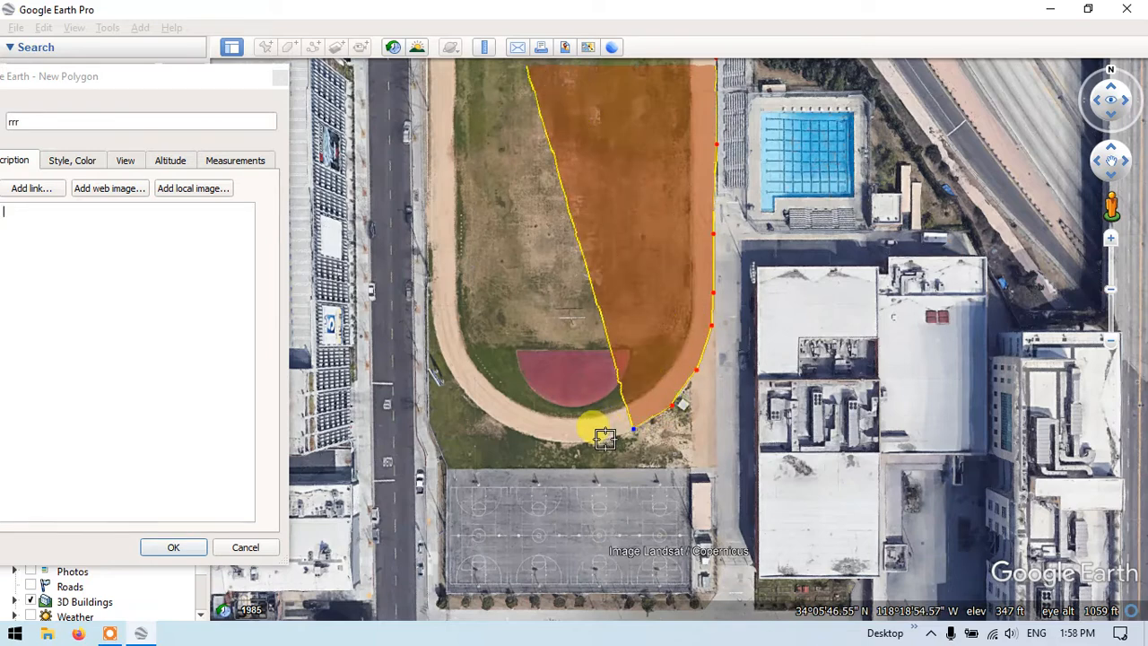
pyautogui.click(596, 440)
pyautogui.click(559, 443)
pyautogui.click(515, 431)
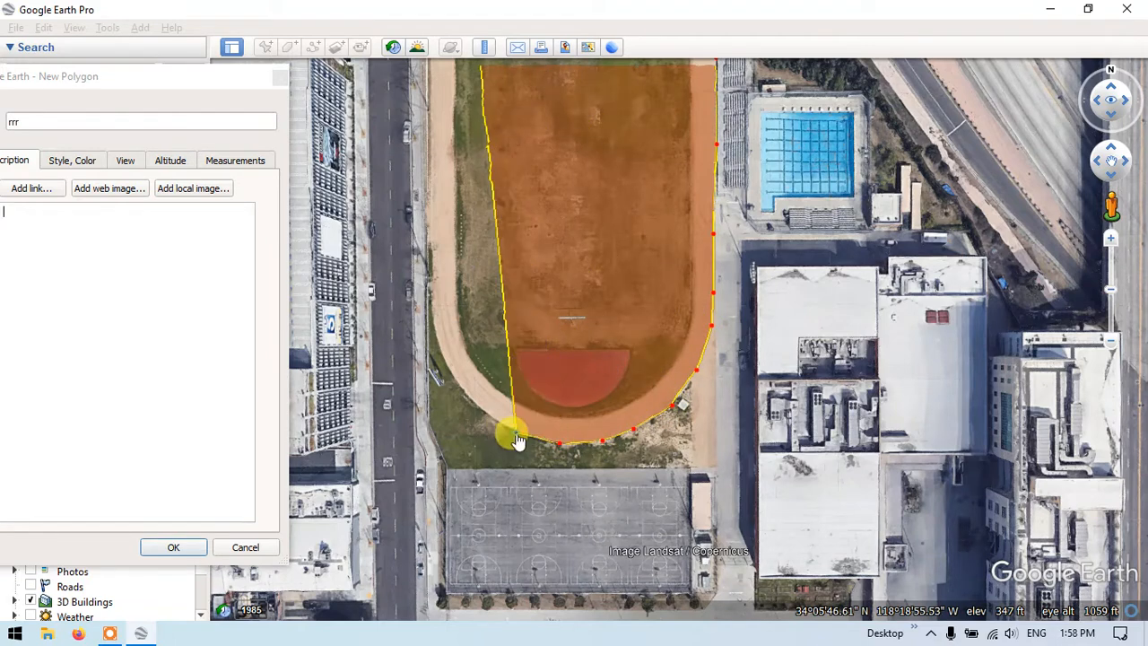
pyautogui.click(470, 396)
pyautogui.click(441, 352)
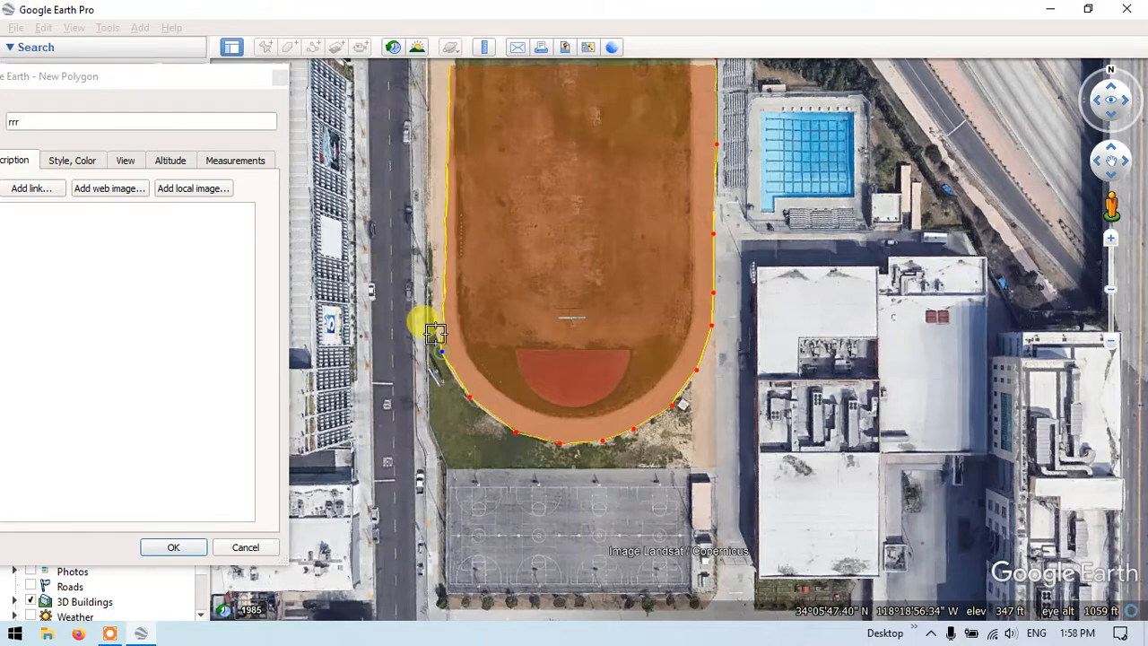
# Continue the polygon north along the outer edge of the track's western straight and around the northwestern curve to its starting point.
pyautogui.click(427, 284)
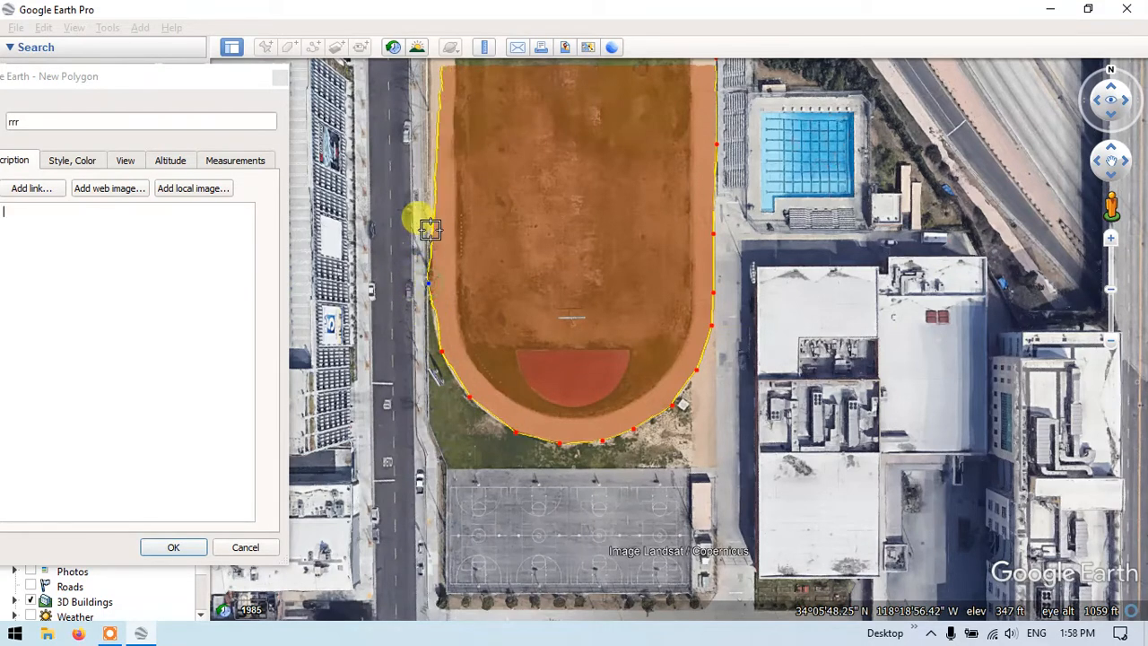
pyautogui.click(430, 162)
pyautogui.press('Up')
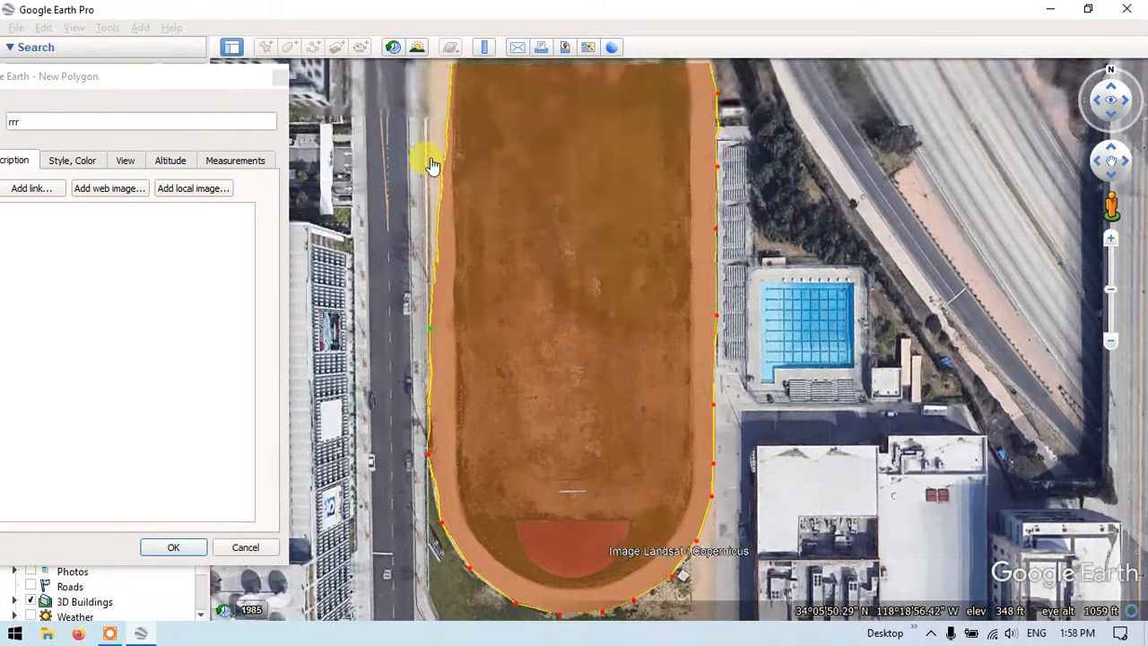
pyautogui.click(427, 221)
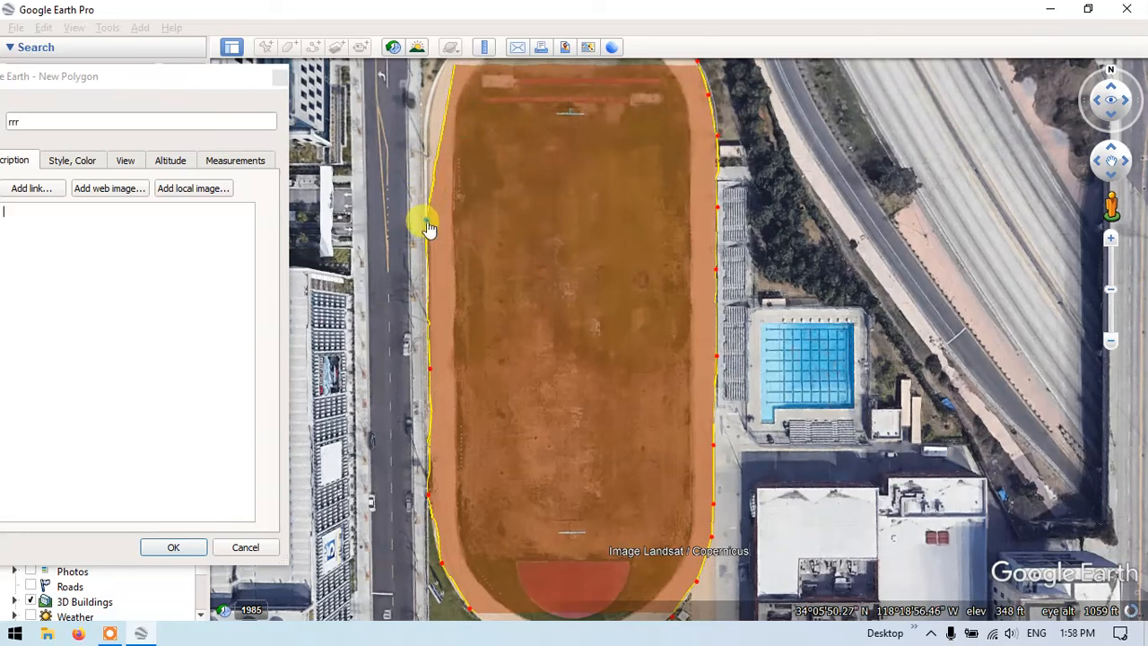
pyautogui.click(424, 135)
pyautogui.click(429, 84)
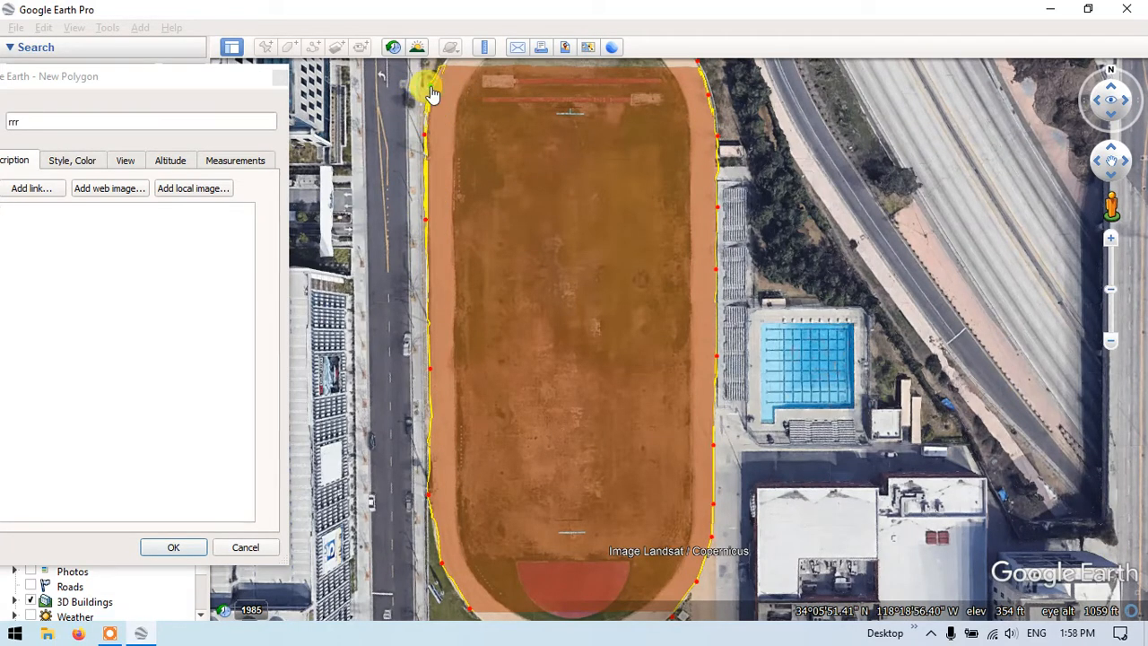
pyautogui.press('Up')
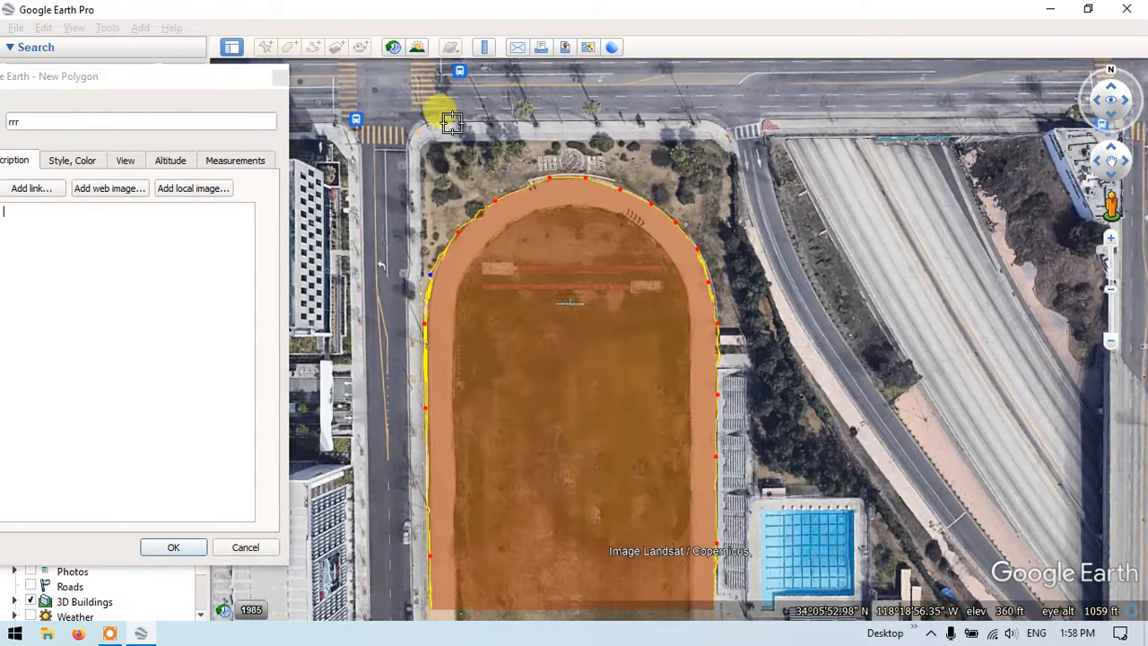
pyautogui.click(445, 251)
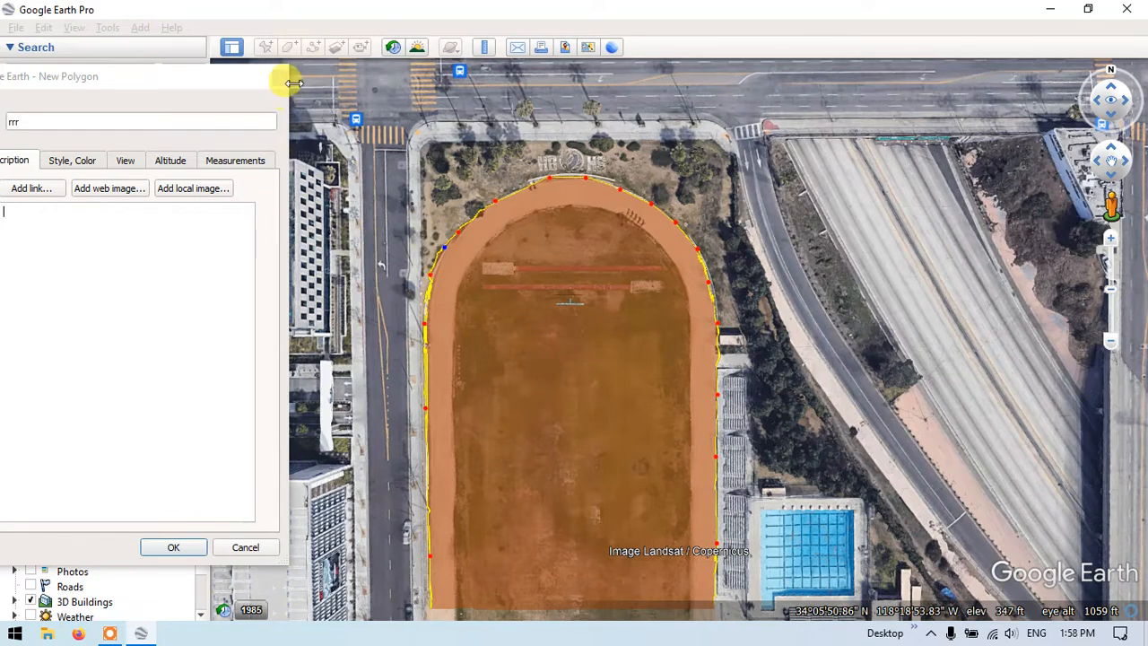
# Name the polygon Running Track and save it.
pyautogui.click(90, 123)
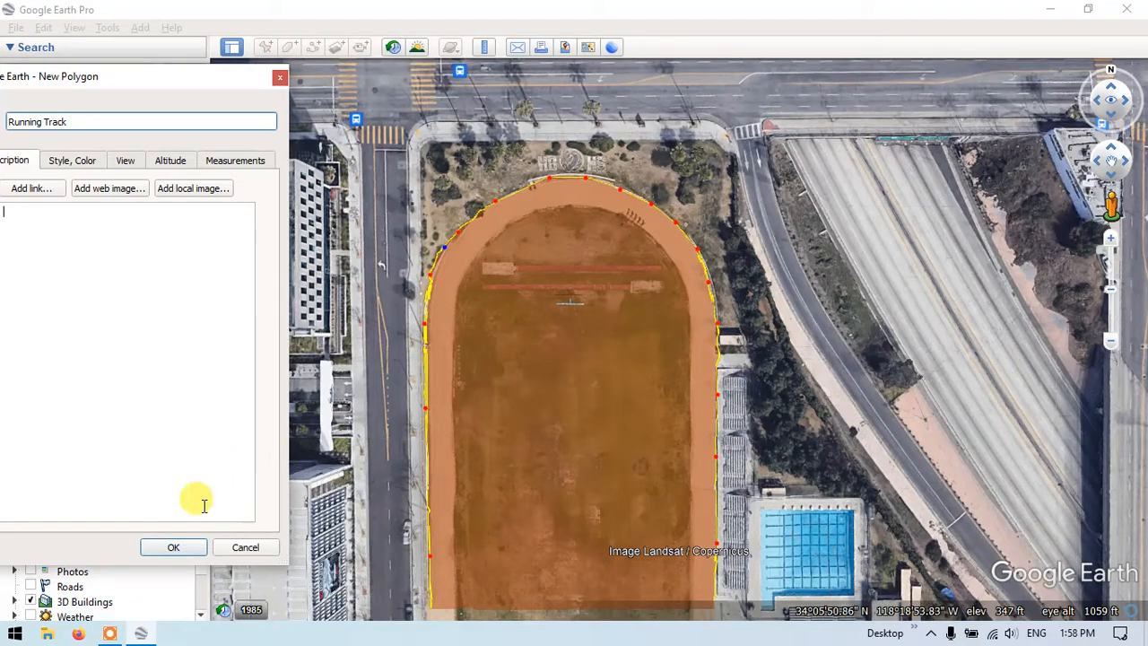
pyautogui.click(175, 549)
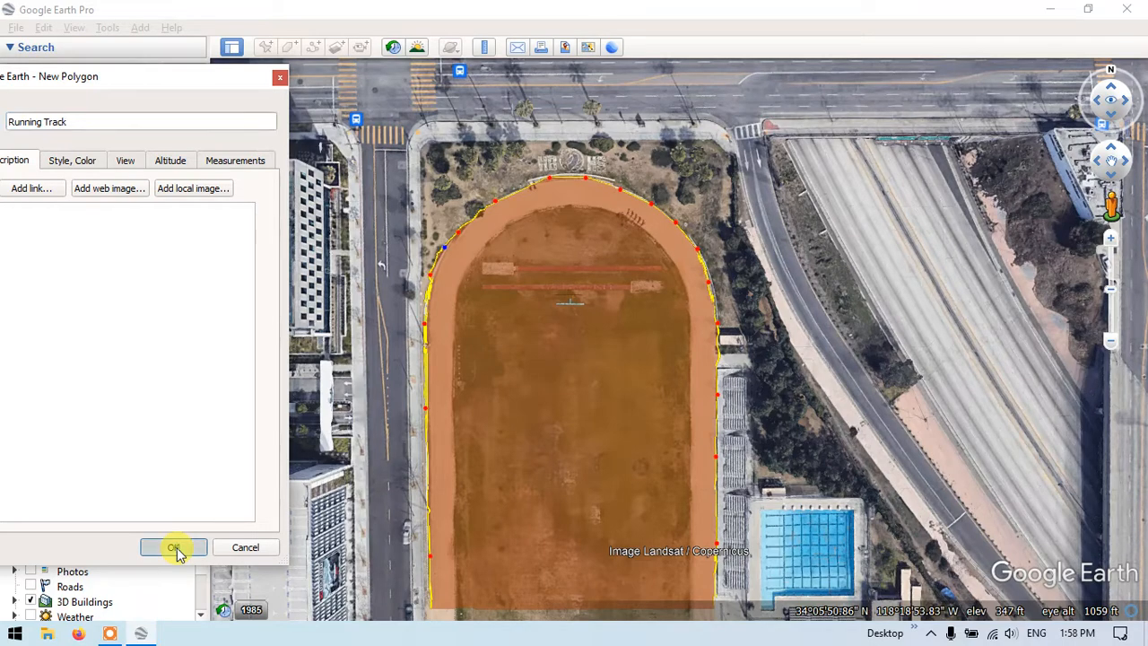
pyautogui.scroll(-3, 544, 269)
pyautogui.scroll(-2, 550, 294)
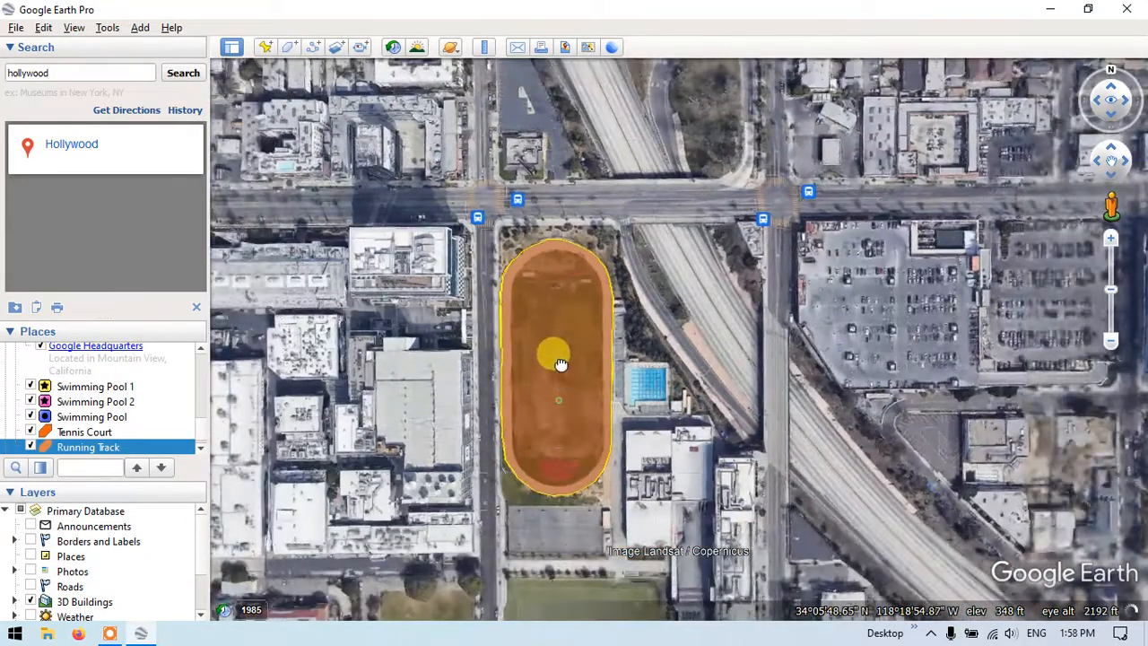
# Inspect the running track polygon's edges up close and turn off the Terrain layer.
pyautogui.moveTo(561, 365); pyautogui.dragTo(562, 297)
pyautogui.scroll(3, 561, 329)
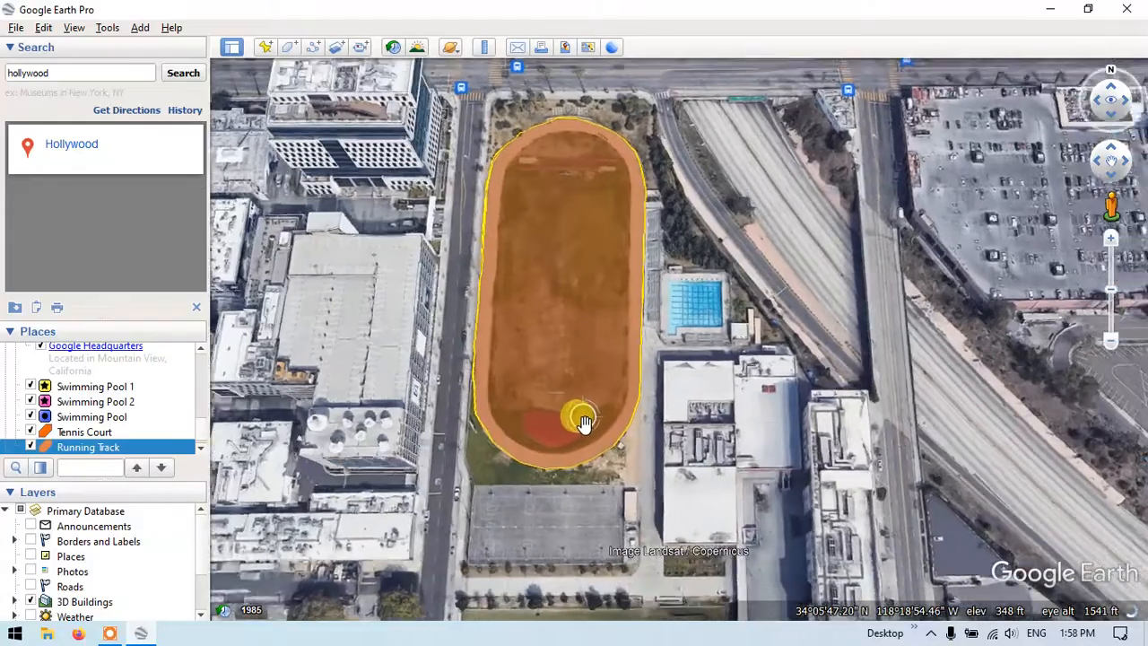
pyautogui.scroll(3, 620, 430)
pyautogui.scroll(3, 627, 431)
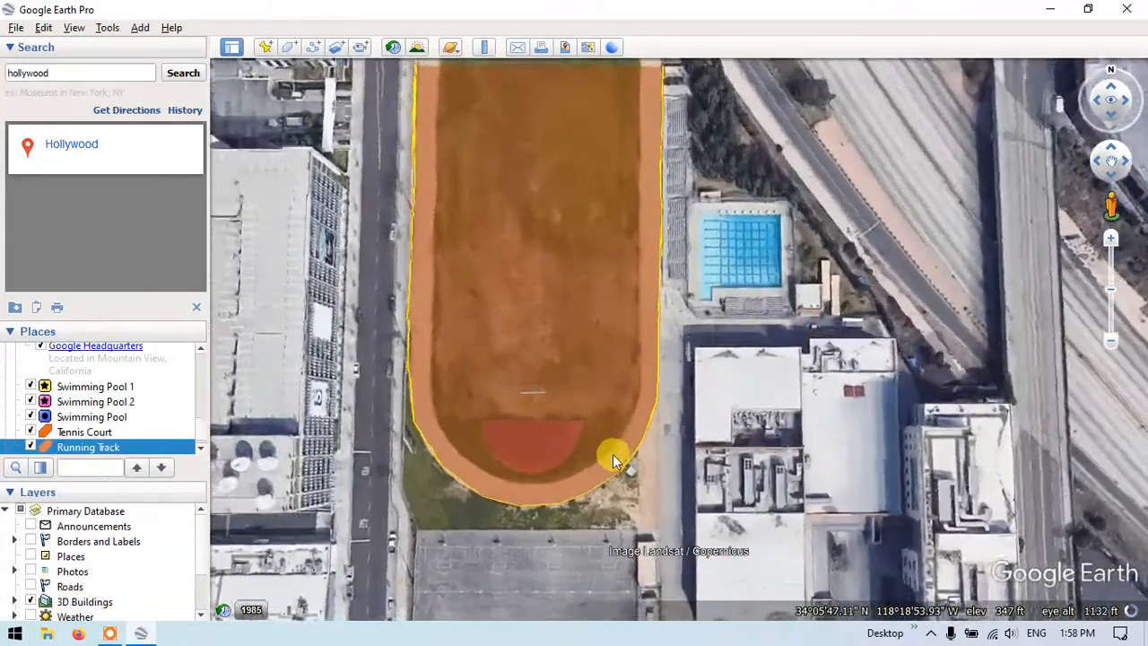
pyautogui.press('r')
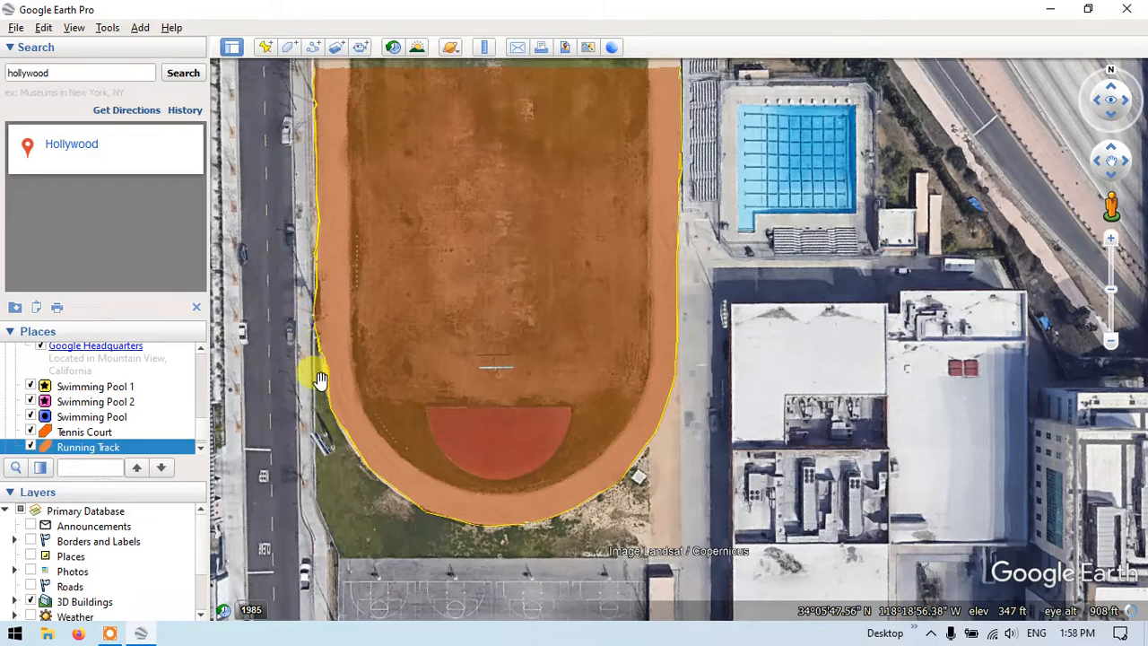
pyautogui.scroll(-2, 139, 584)
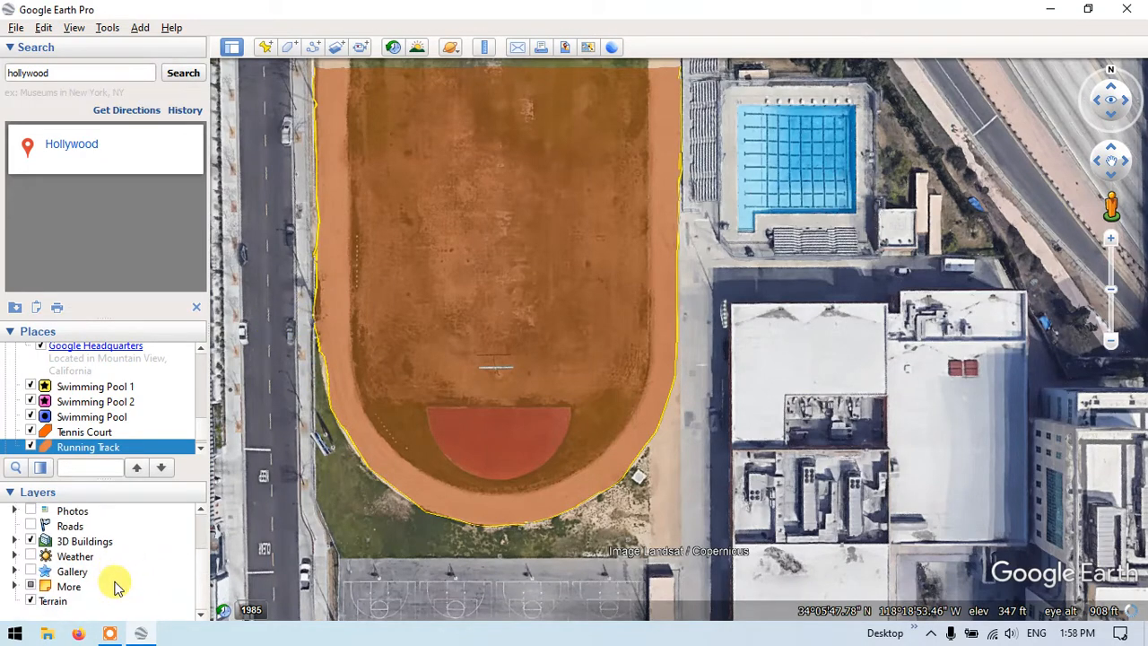
pyautogui.click(32, 602)
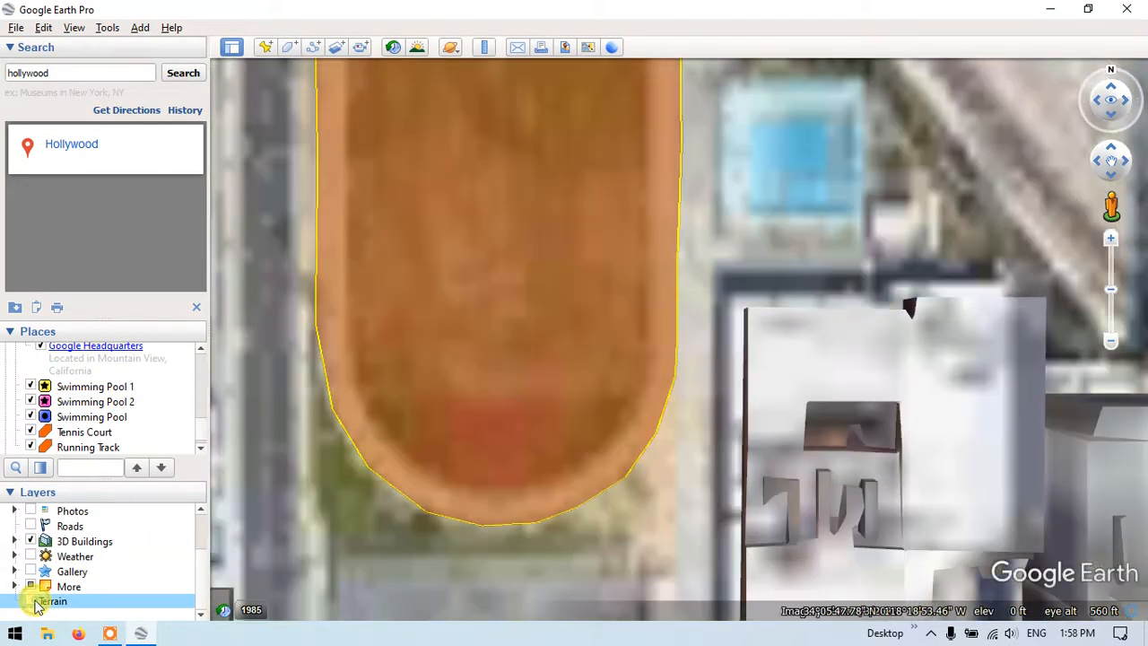
# Examine the running track polygon and the neighbouring swimming pool with terrain turned off.
pyautogui.scroll(-5, 389, 338)
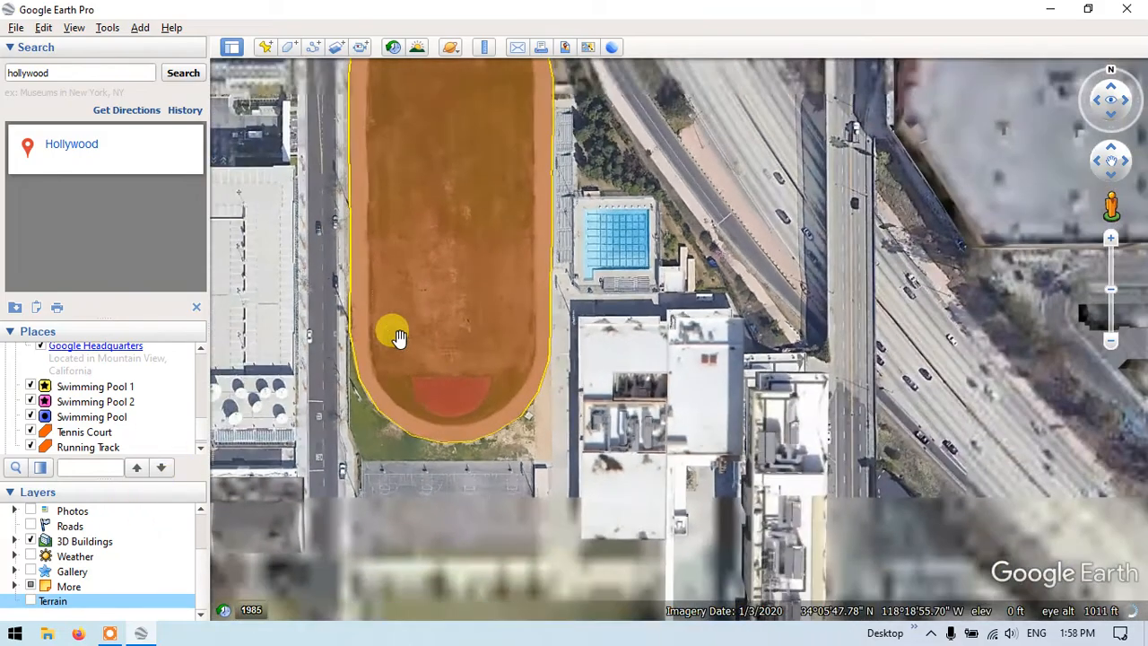
pyautogui.scroll(-3, 402, 318)
pyautogui.moveTo(345, 232); pyautogui.dragTo(505, 308)
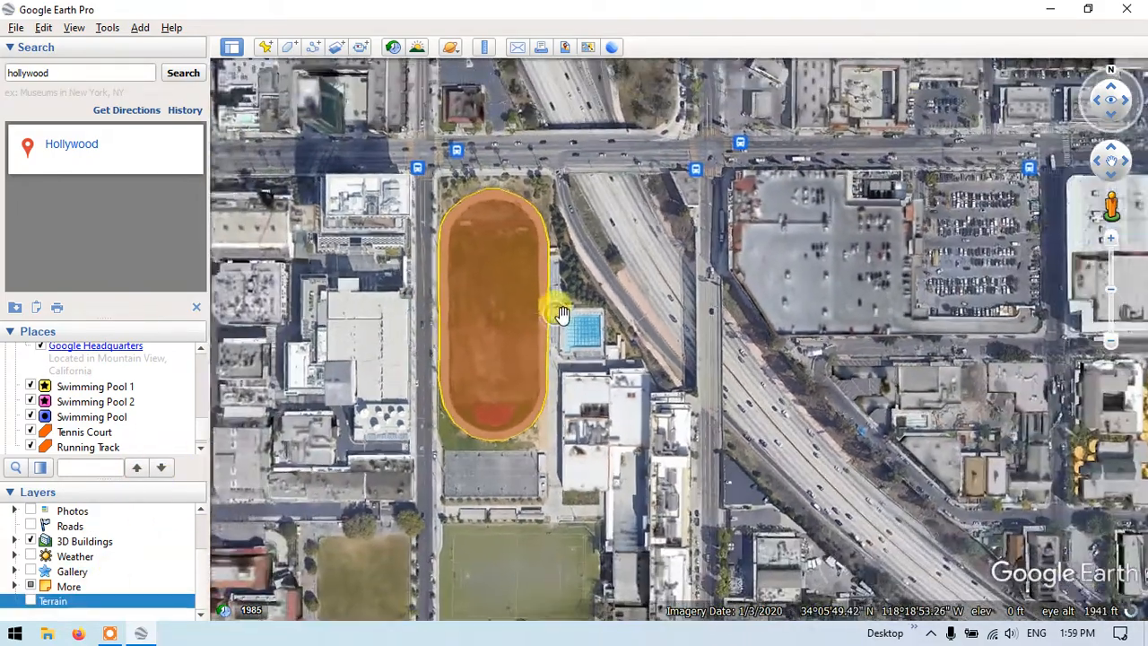
pyautogui.scroll(2, 591, 318)
pyautogui.scroll(3, 583, 355)
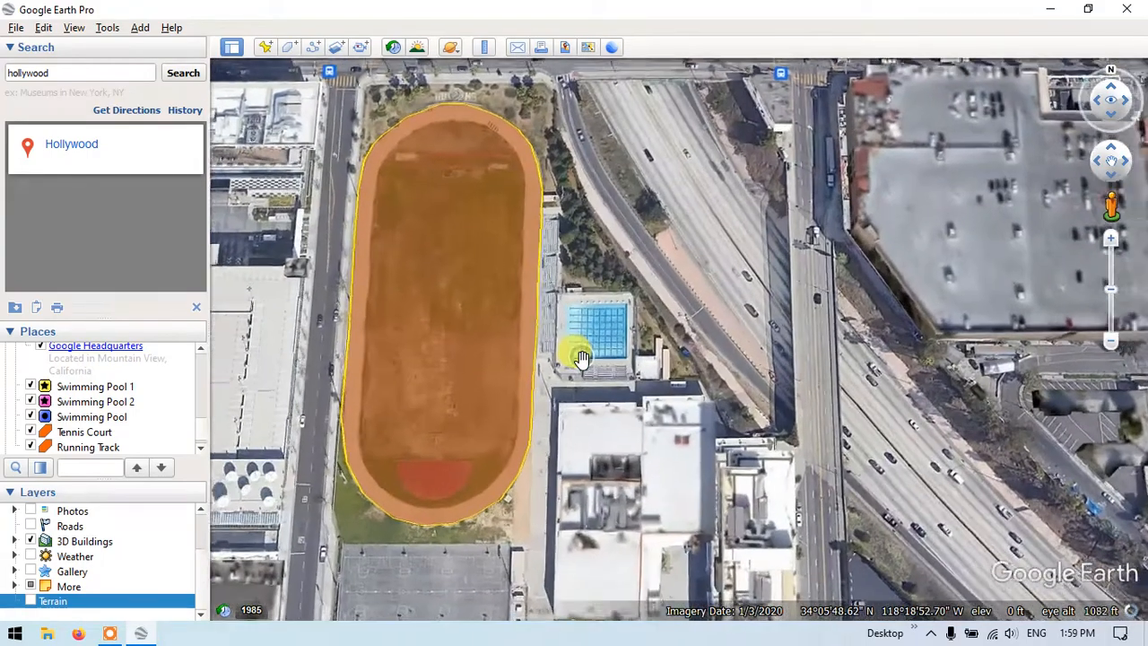
pyautogui.scroll(2, 637, 305)
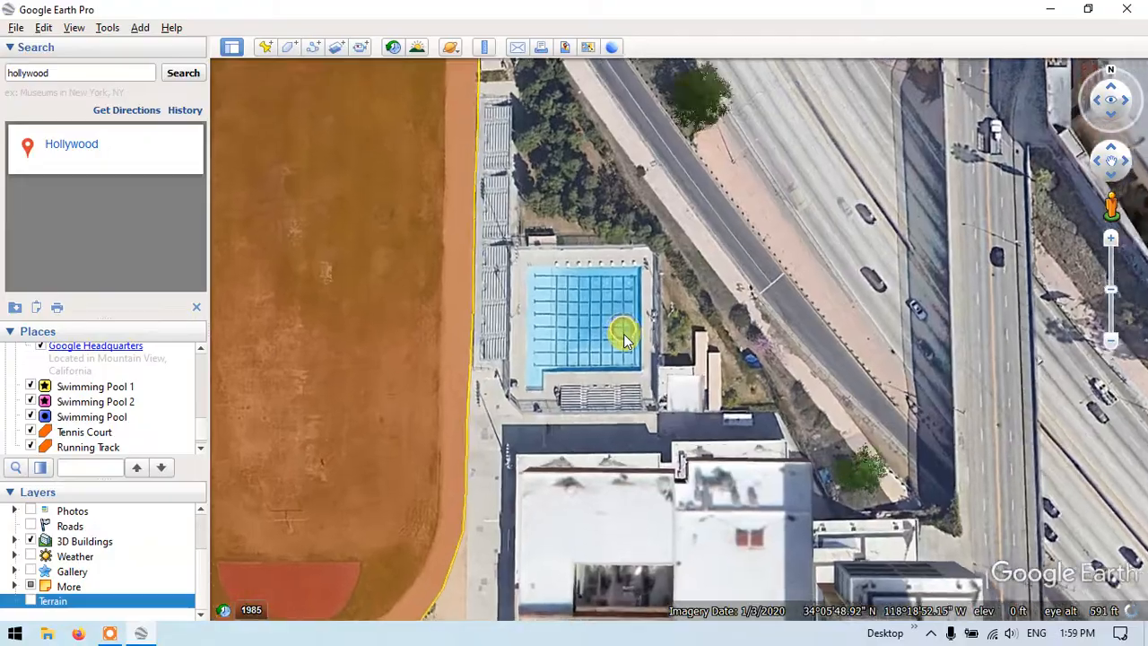
pyautogui.scroll(-3, 632, 340)
pyautogui.scroll(-2, 625, 339)
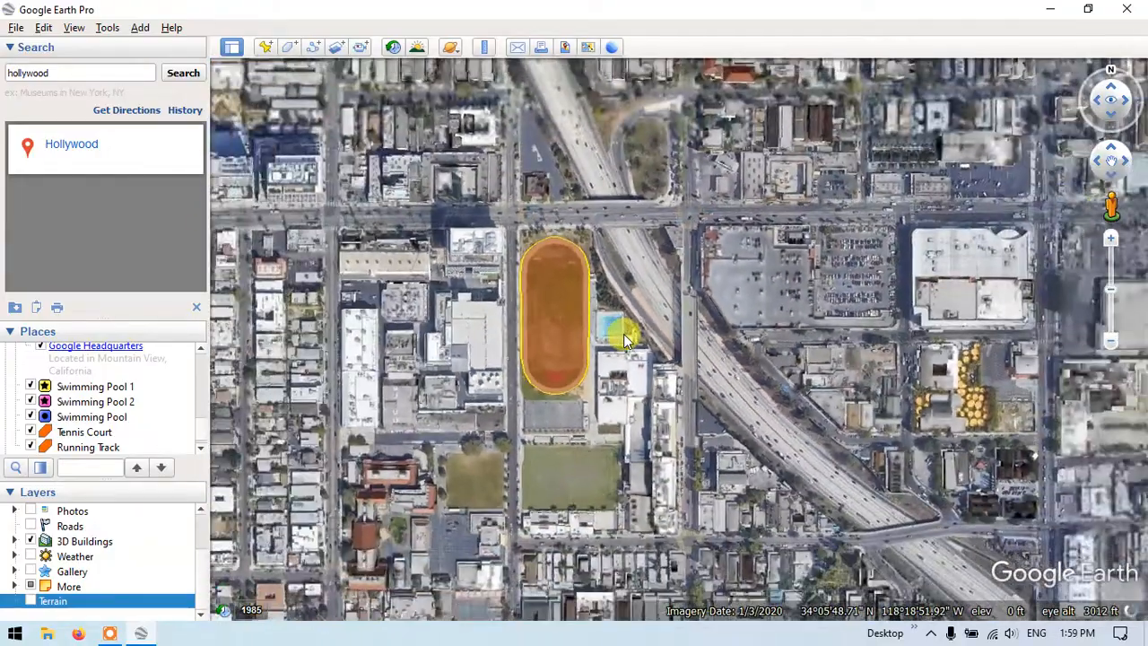
# Search the area south of the running track for another large feature and centre the map on the tree-covered grounds.
pyautogui.moveTo(686, 377); pyautogui.dragTo(672, 167)
pyautogui.moveTo(530, 164); pyautogui.dragTo(508, 77)
pyautogui.moveTo(636, 287); pyautogui.dragTo(601, 211)
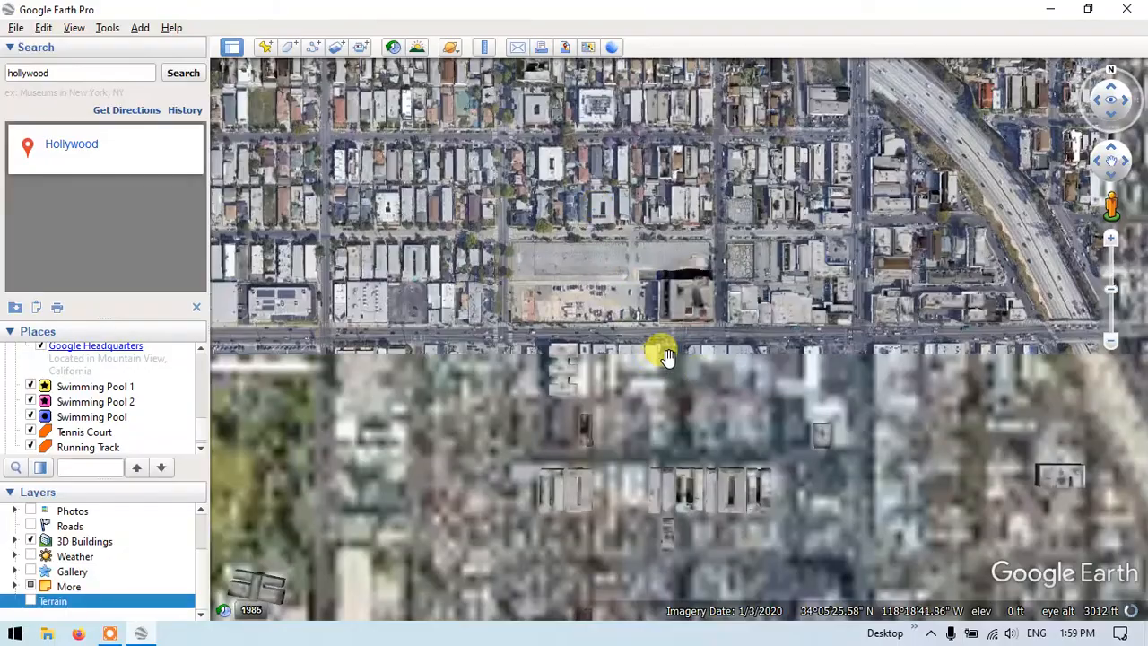
pyautogui.moveTo(691, 287); pyautogui.dragTo(583, 300)
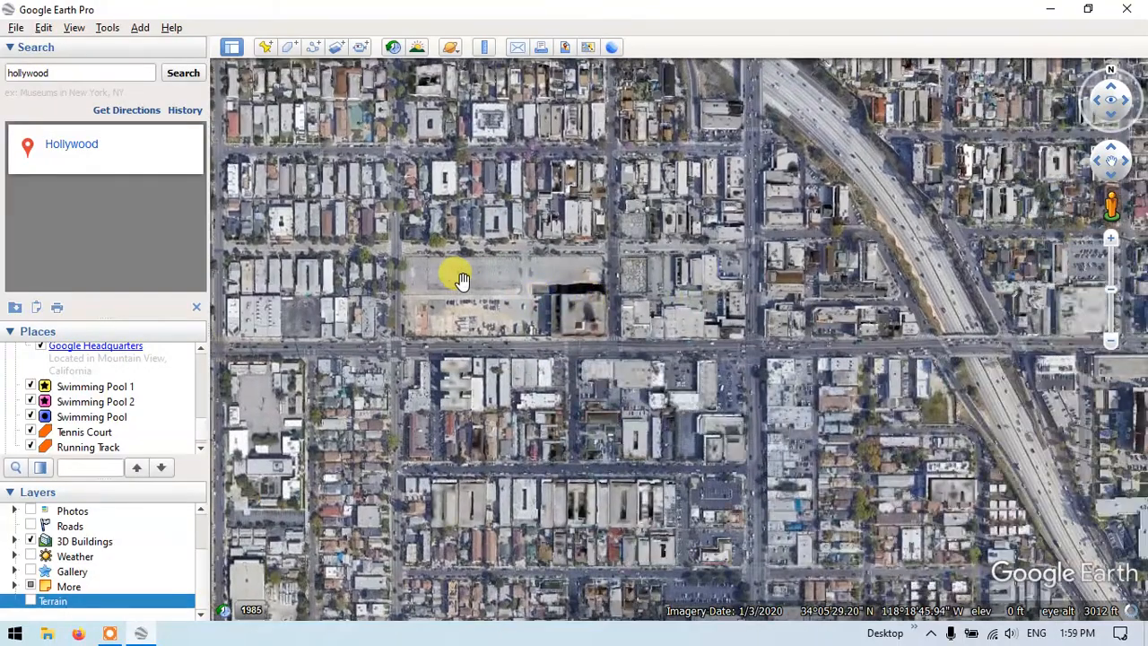
pyautogui.scroll(-3, 467, 283)
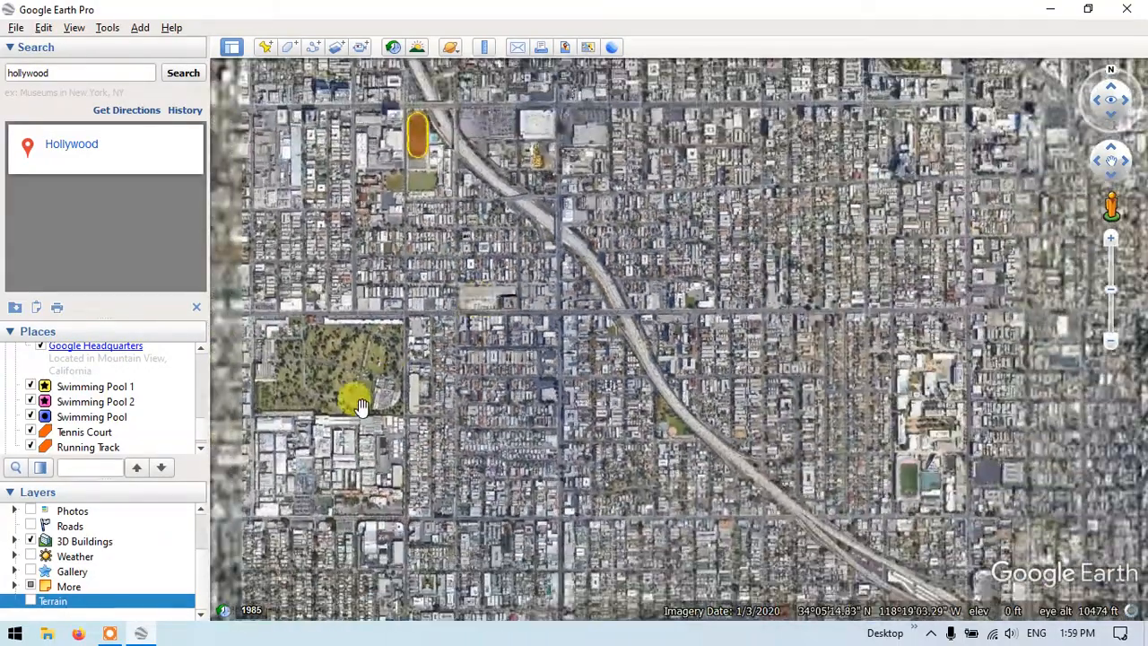
pyautogui.moveTo(351, 397); pyautogui.dragTo(525, 346)
pyautogui.scroll(3, 529, 294)
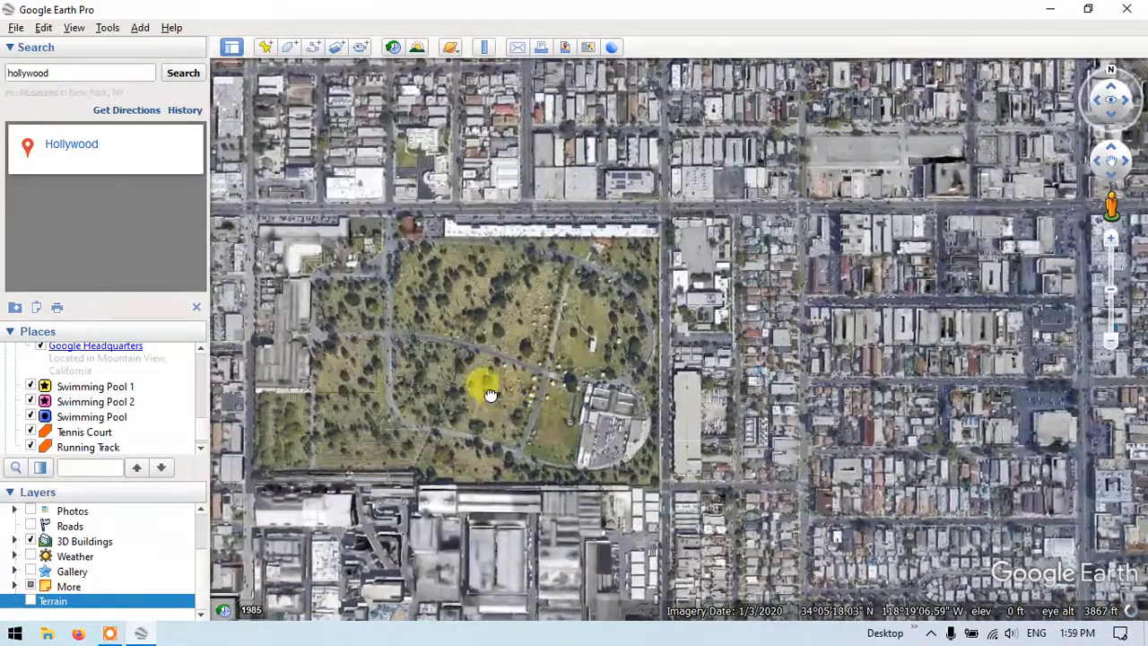
pyautogui.moveTo(476, 385); pyautogui.dragTo(583, 385)
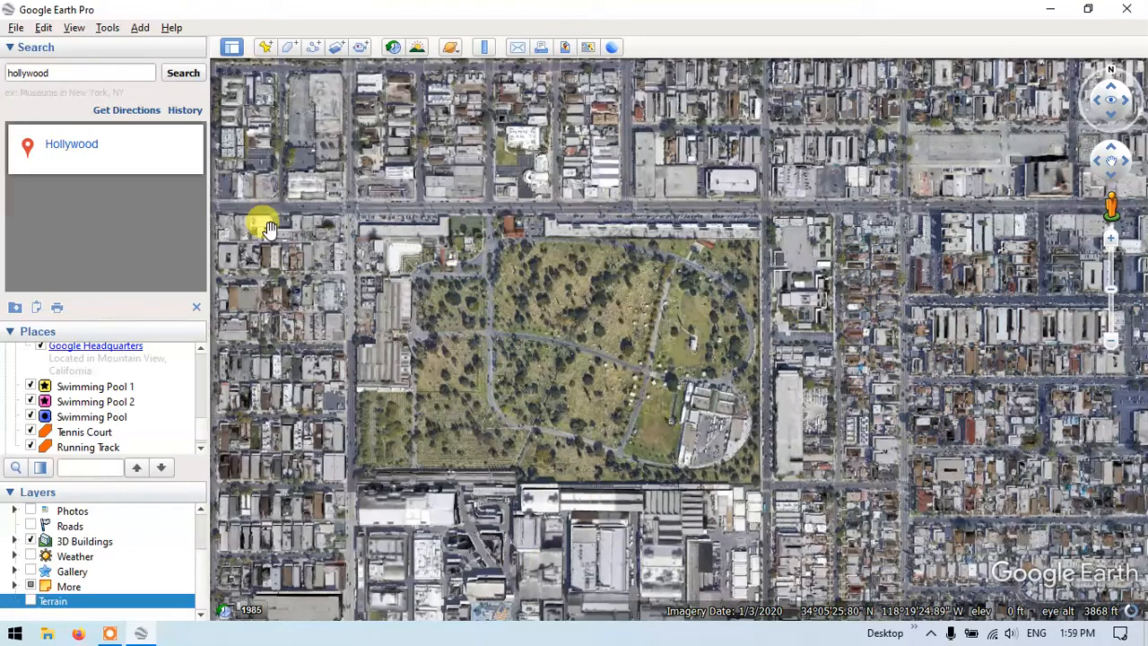
# Start a new polygon and place its first vertex at the northwestern corner of the tree-covered grounds.
pyautogui.click(282, 50)
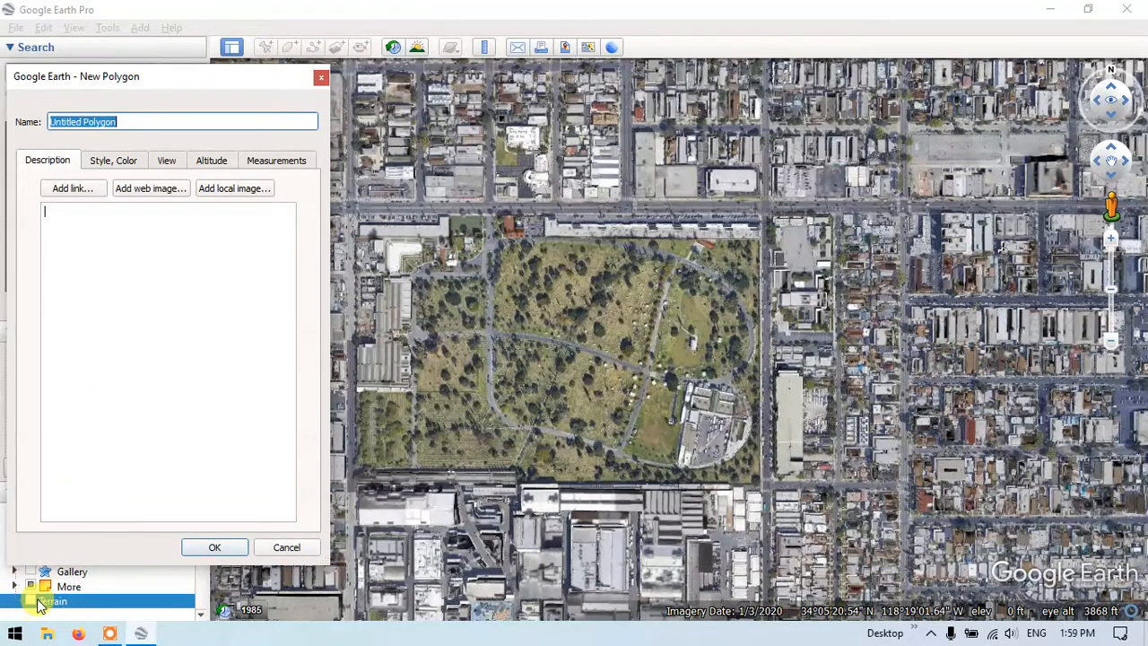
pyautogui.click(142, 213)
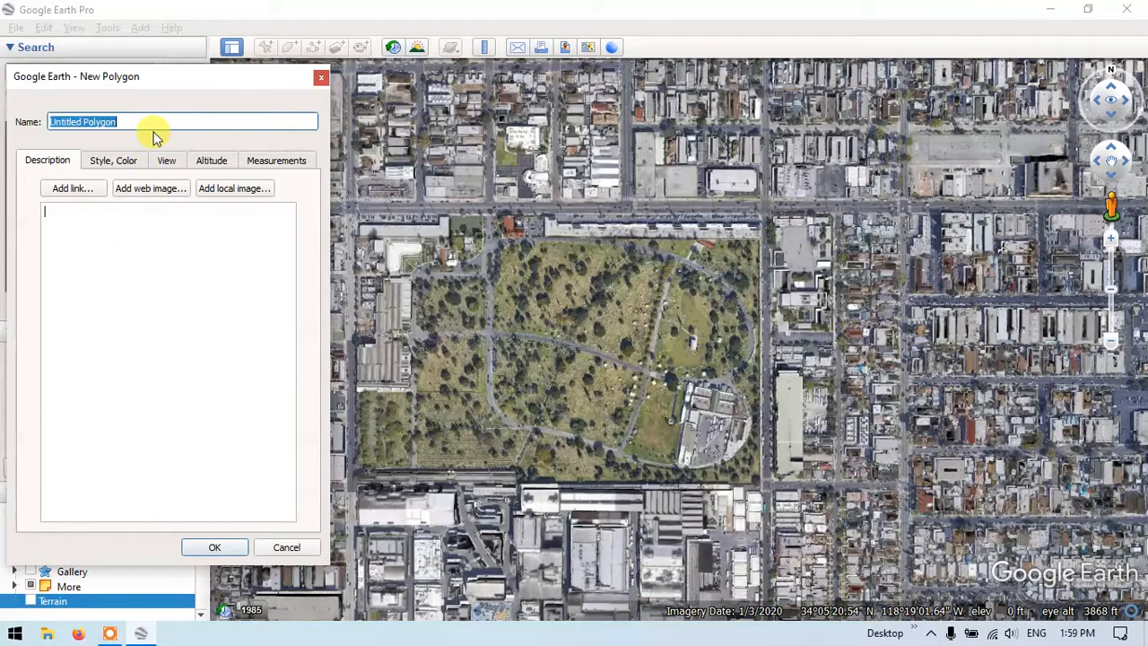
pyautogui.moveTo(213, 78); pyautogui.dragTo(102, 97)
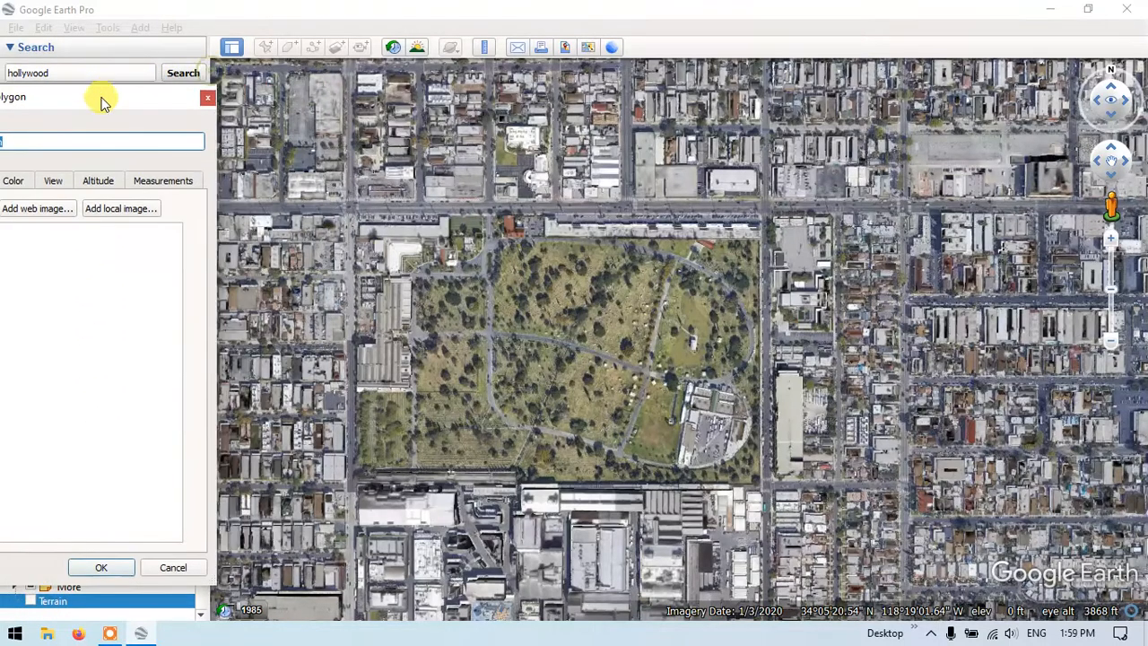
pyautogui.click(417, 278)
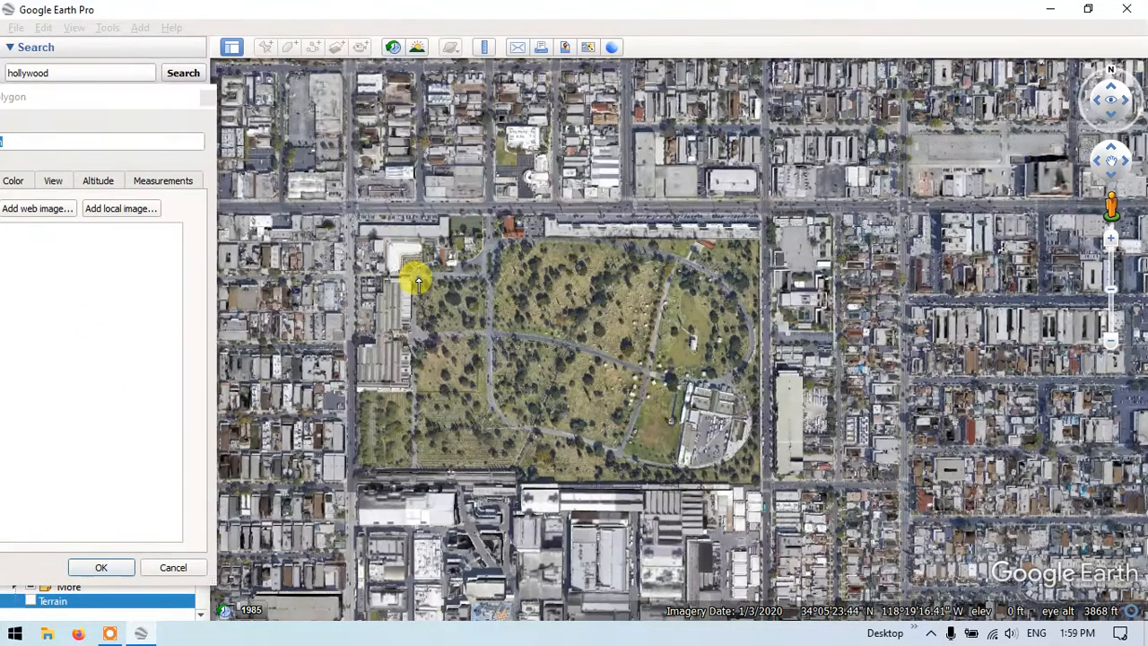
# Trace the polygon along the northern edge of the tree-covered grounds to the northeastern corner, shifting one misplaced vertex onto the boundary.
pyautogui.click(483, 278)
pyautogui.click(492, 255)
pyautogui.click(497, 239)
pyautogui.click(605, 244)
pyautogui.click(664, 260)
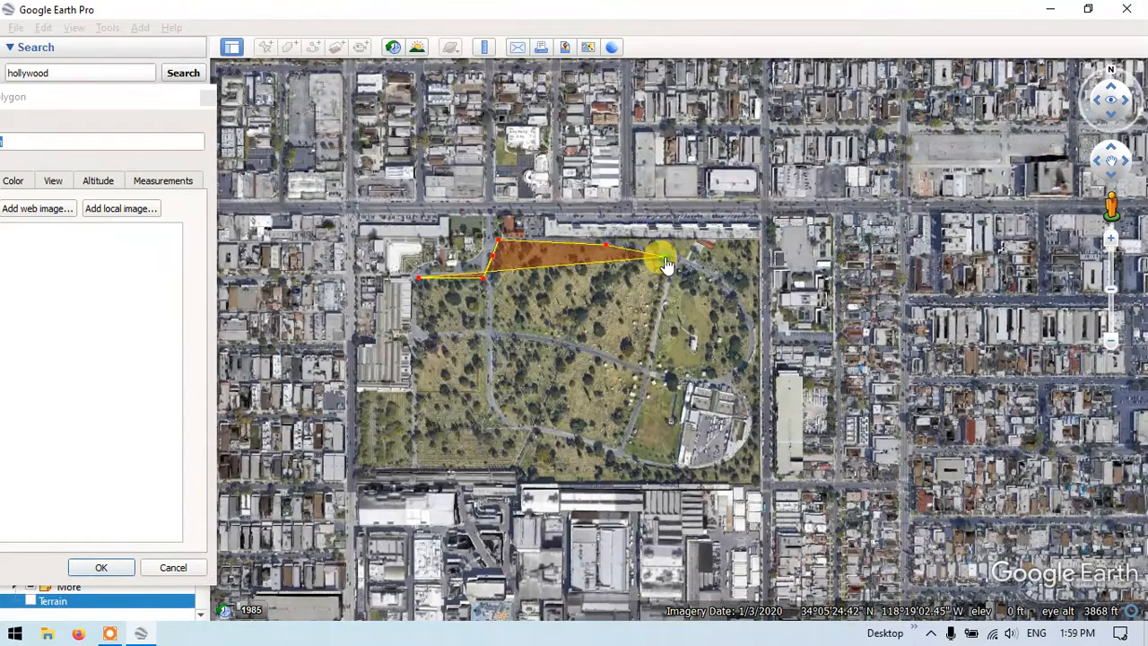
pyautogui.moveTo(663, 260); pyautogui.dragTo(614, 239)
pyautogui.click(755, 241)
# Extend the polygon south along the eastern edge of the tree-covered grounds to the southeastern corner.
pyautogui.scroll(2, 757, 248)
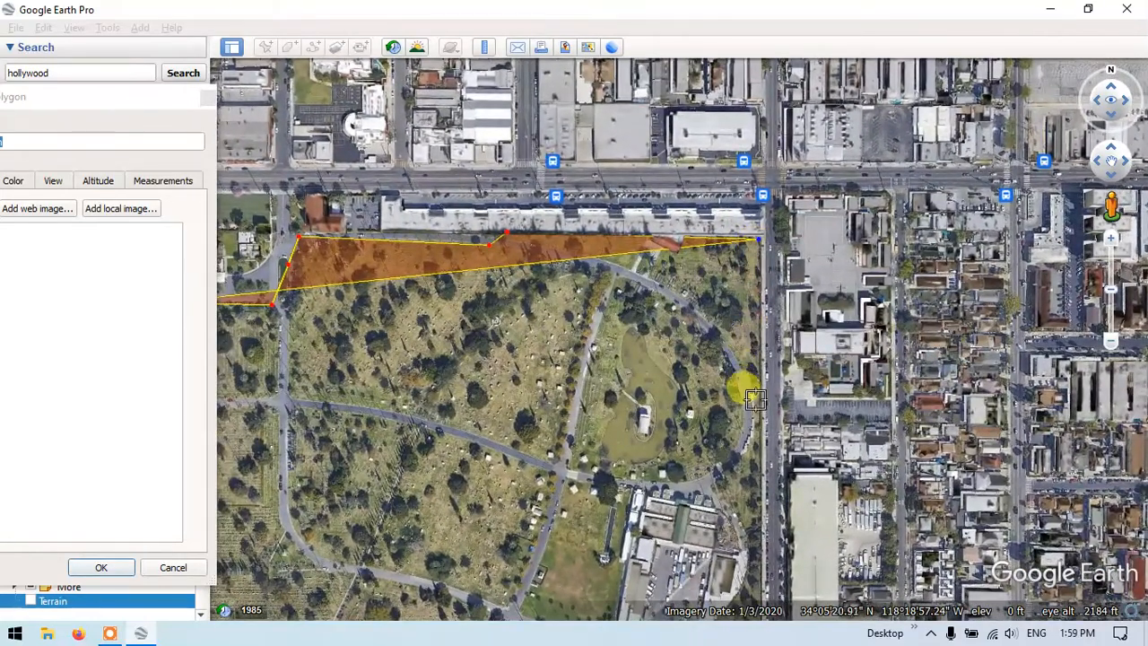
pyautogui.click(757, 408)
pyautogui.press('Down')
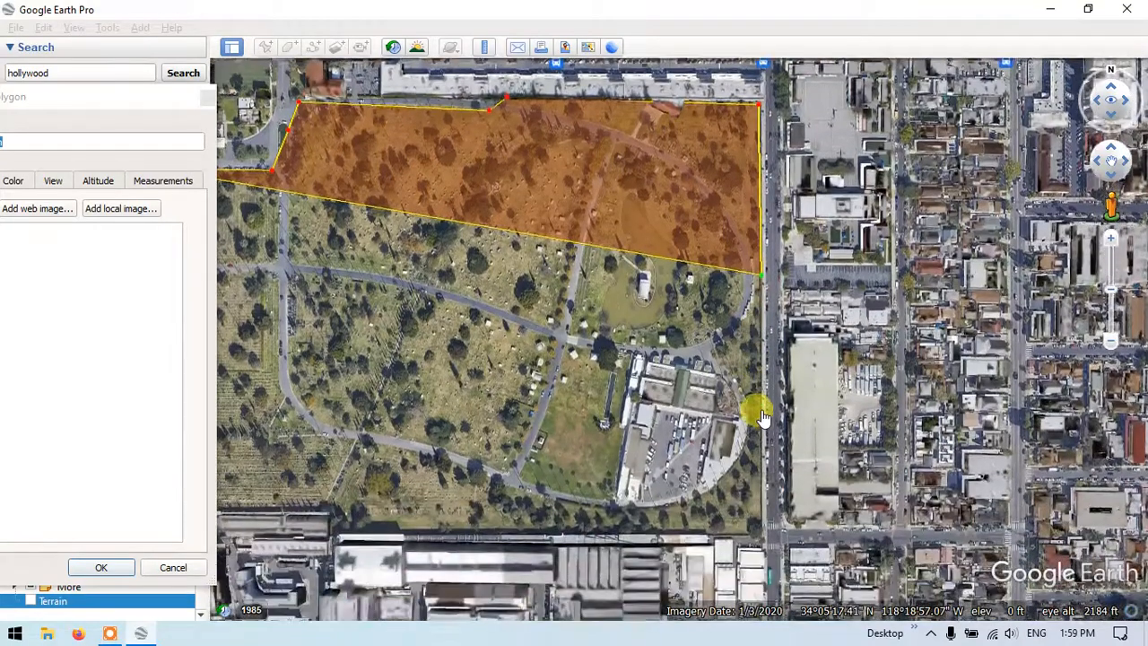
pyautogui.click(751, 411)
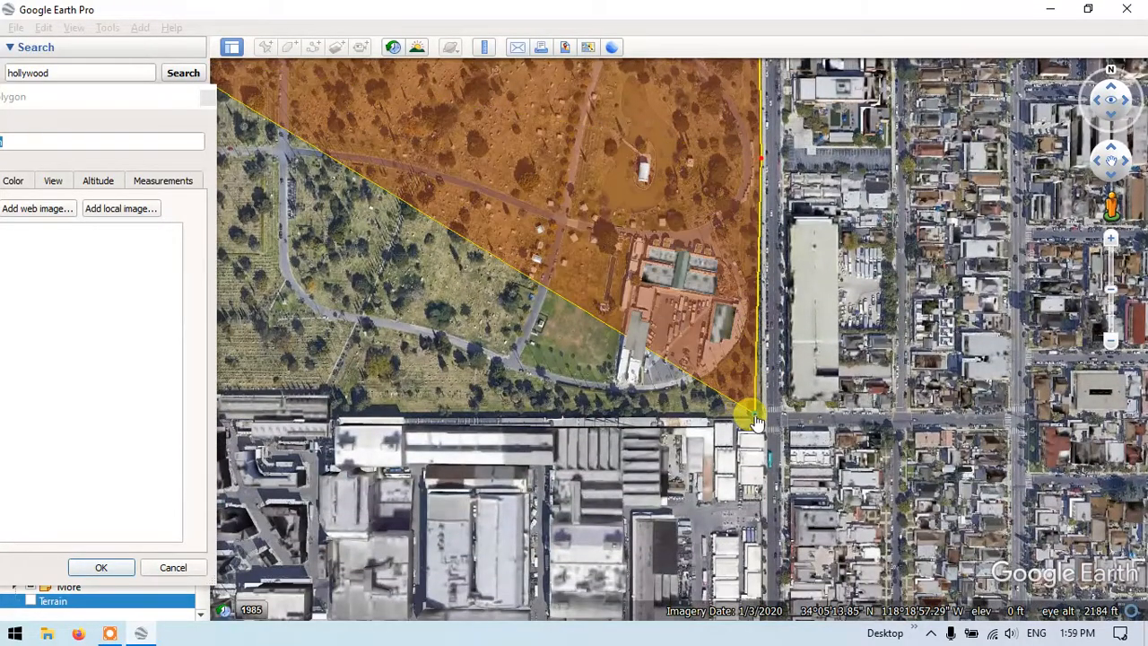
# Extend the polygon west along the southern edge of the tree-covered grounds, following its small jog, to the southwestern corner at the street.
pyautogui.click(532, 415)
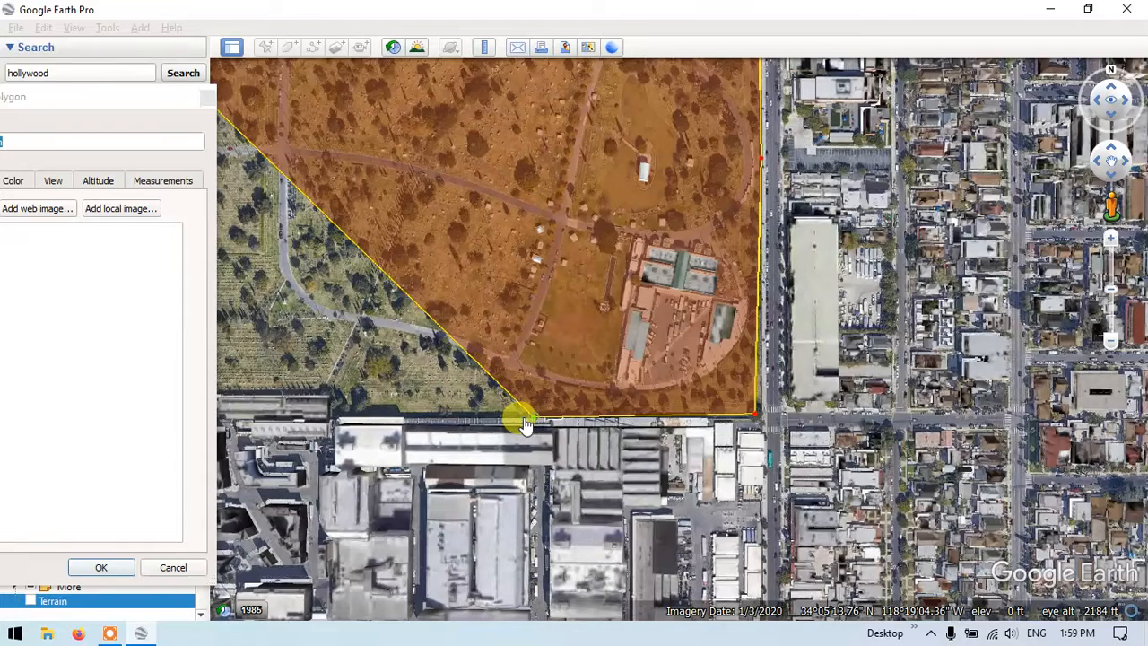
pyautogui.press('Left')
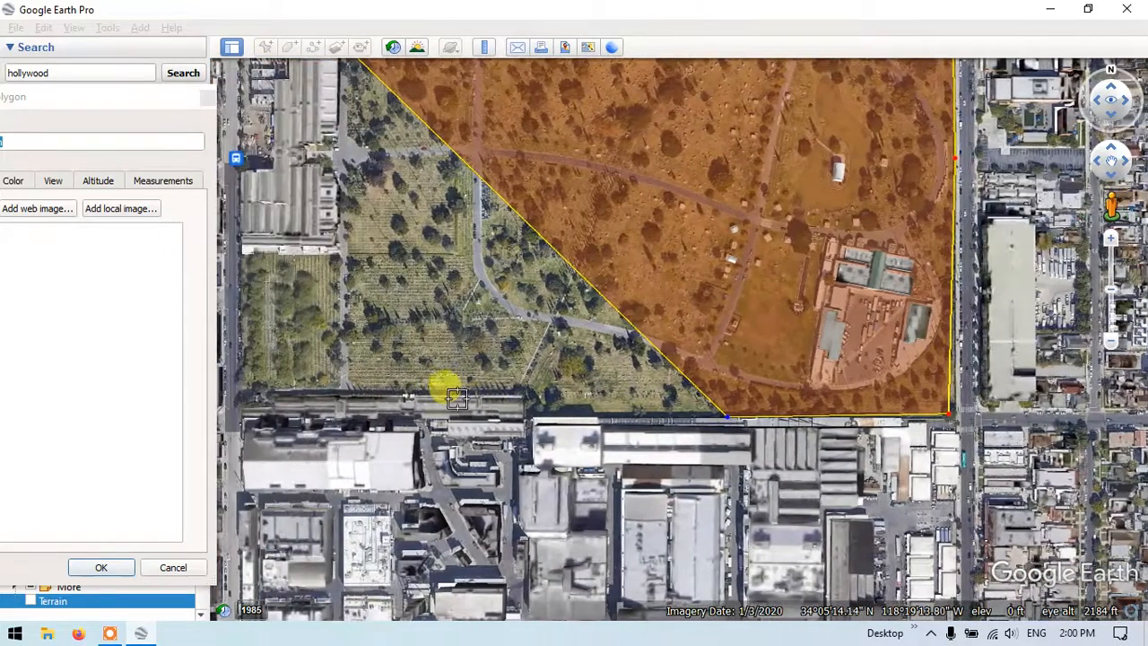
pyautogui.click(531, 413)
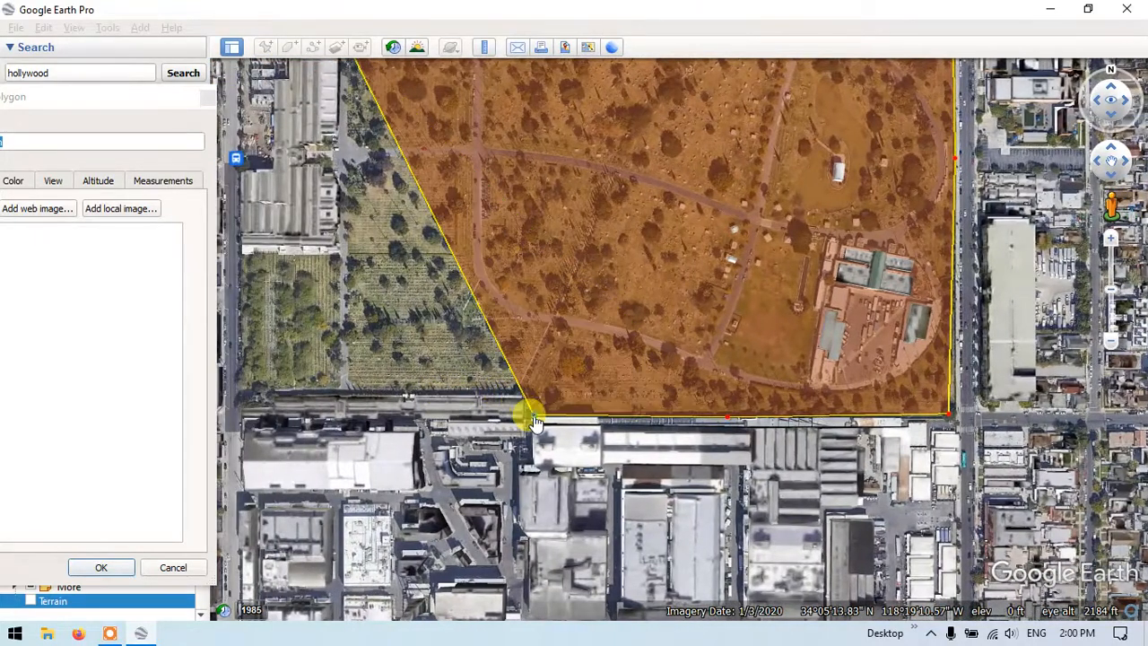
pyautogui.click(466, 395)
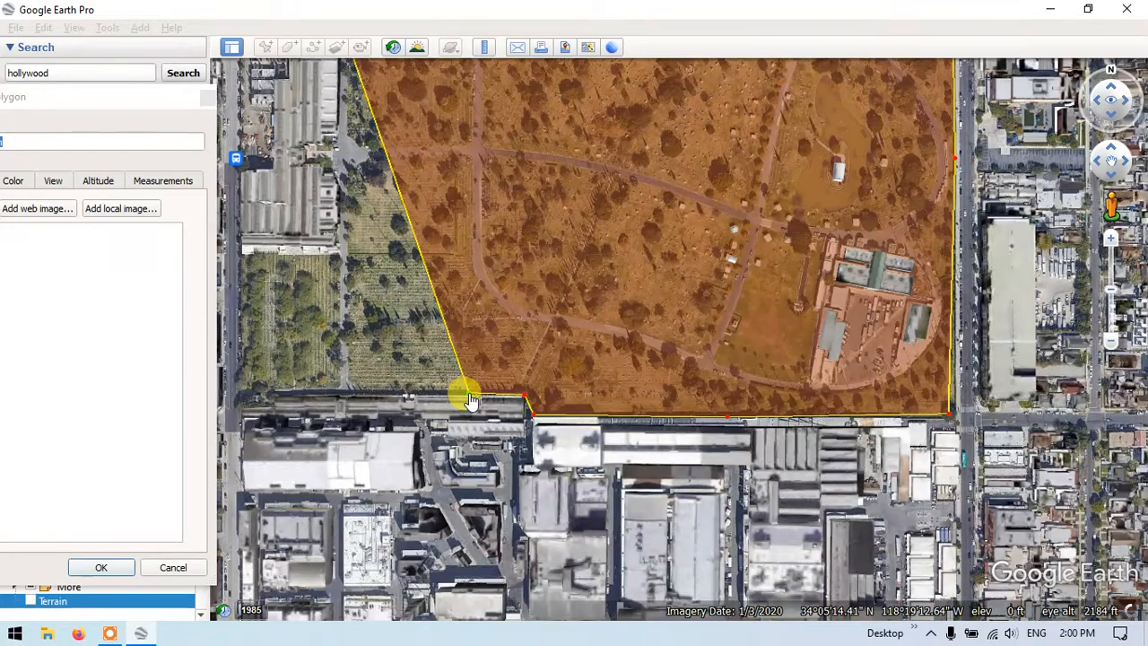
pyautogui.press('Left')
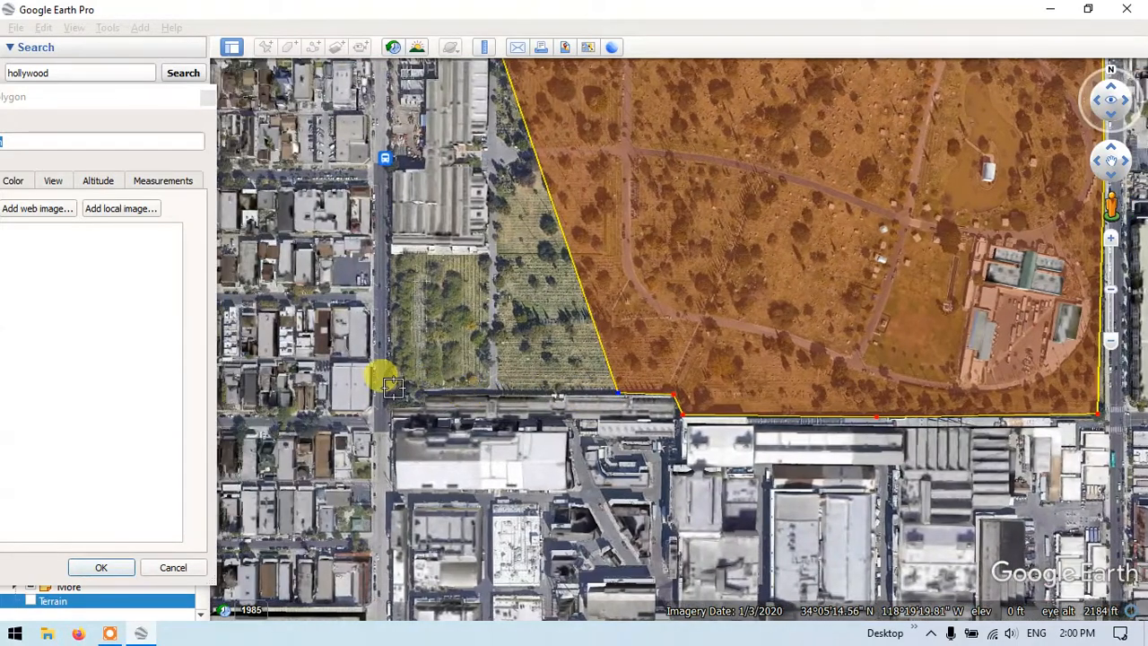
pyautogui.click(384, 388)
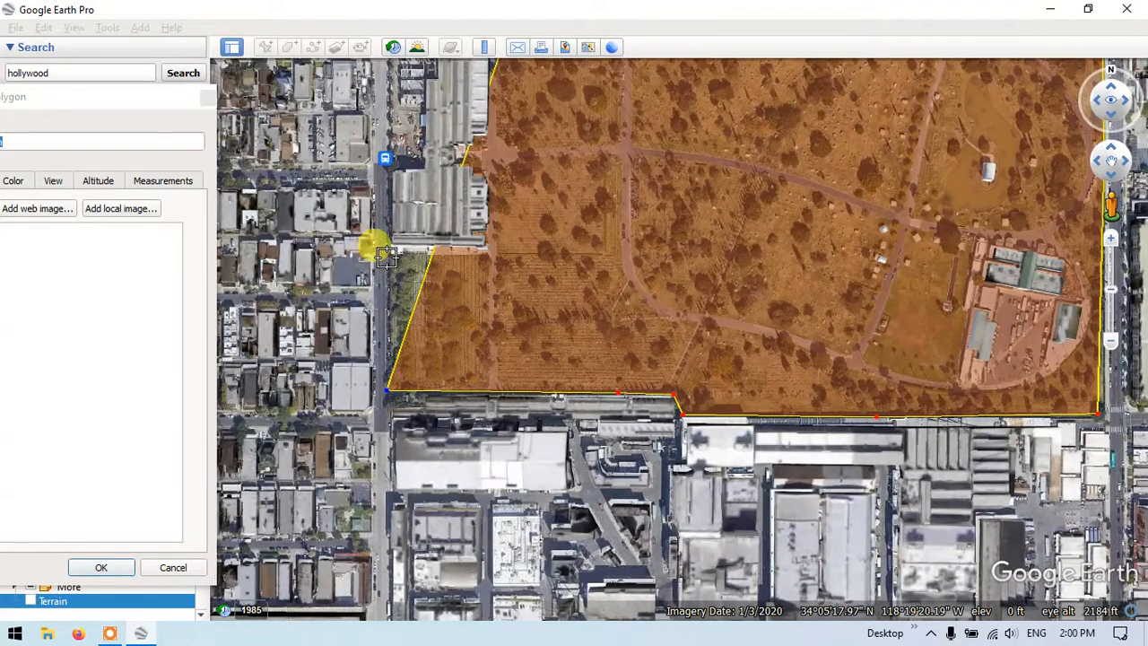
# Trace the stepped western edge of the grounds around the neighbouring long buildings, adding a vertex partway up the northern section.
pyautogui.click(391, 259)
pyautogui.click(489, 256)
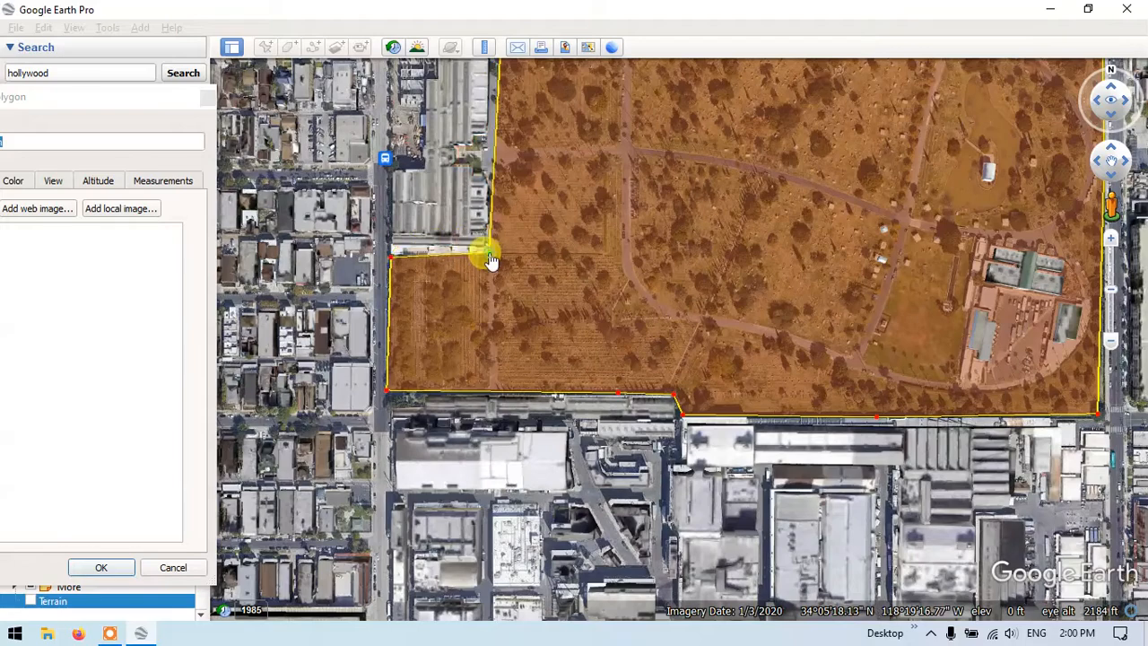
pyautogui.press('Up')
pyautogui.press('Up')
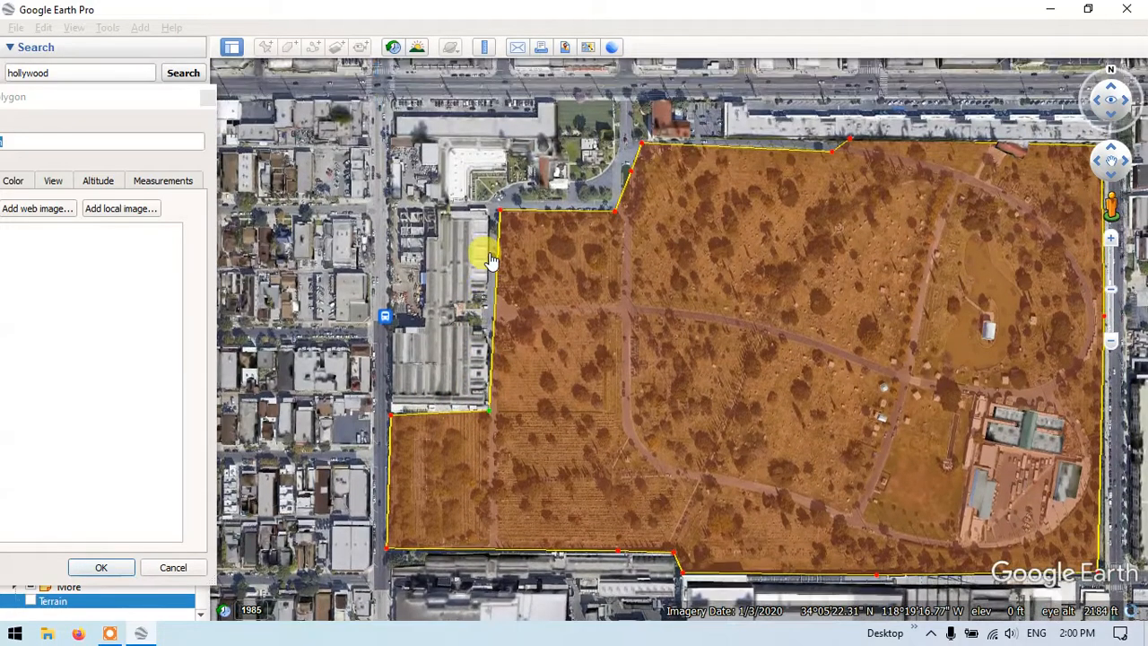
pyautogui.press('Down')
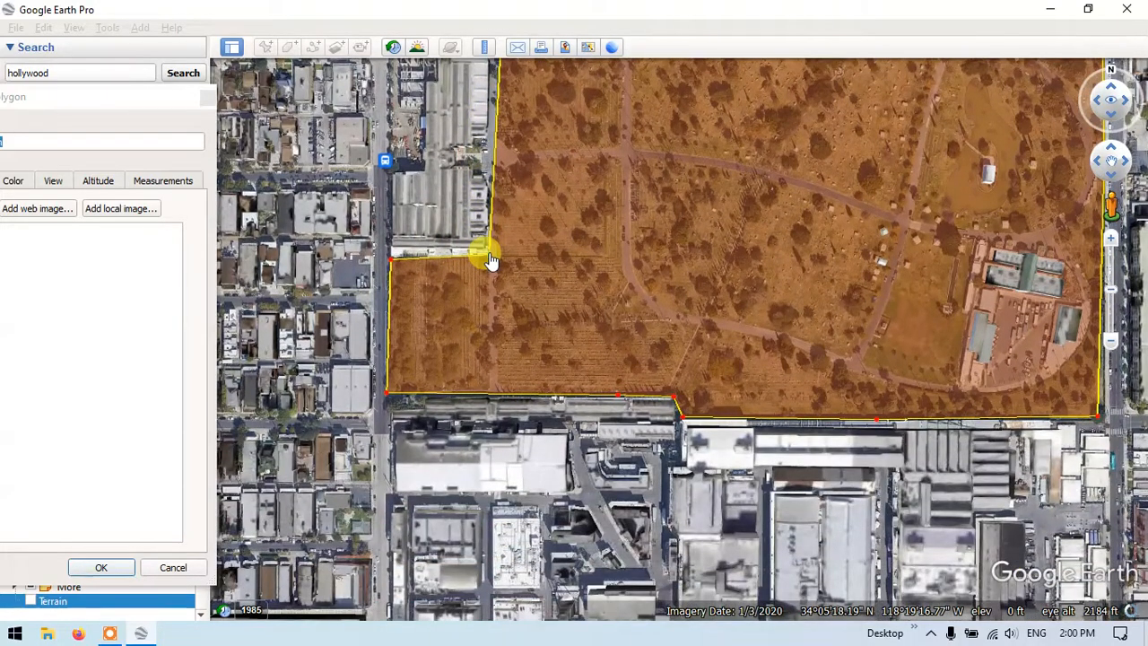
pyautogui.press('Right')
pyautogui.press('Left')
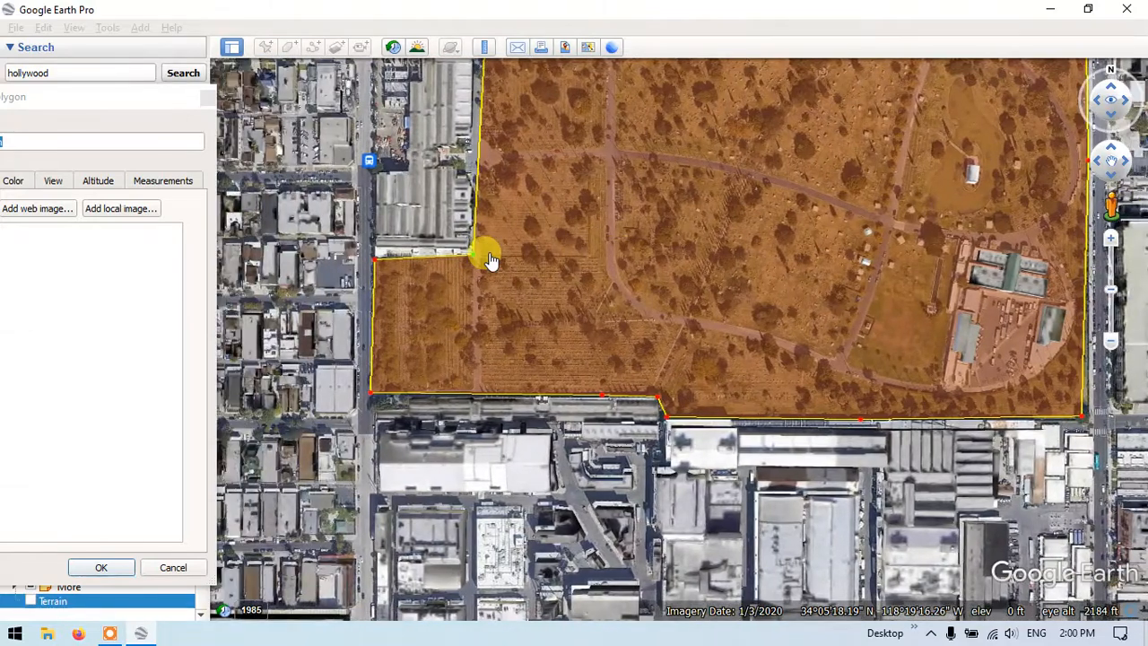
pyautogui.press('Up')
pyautogui.press('Up')
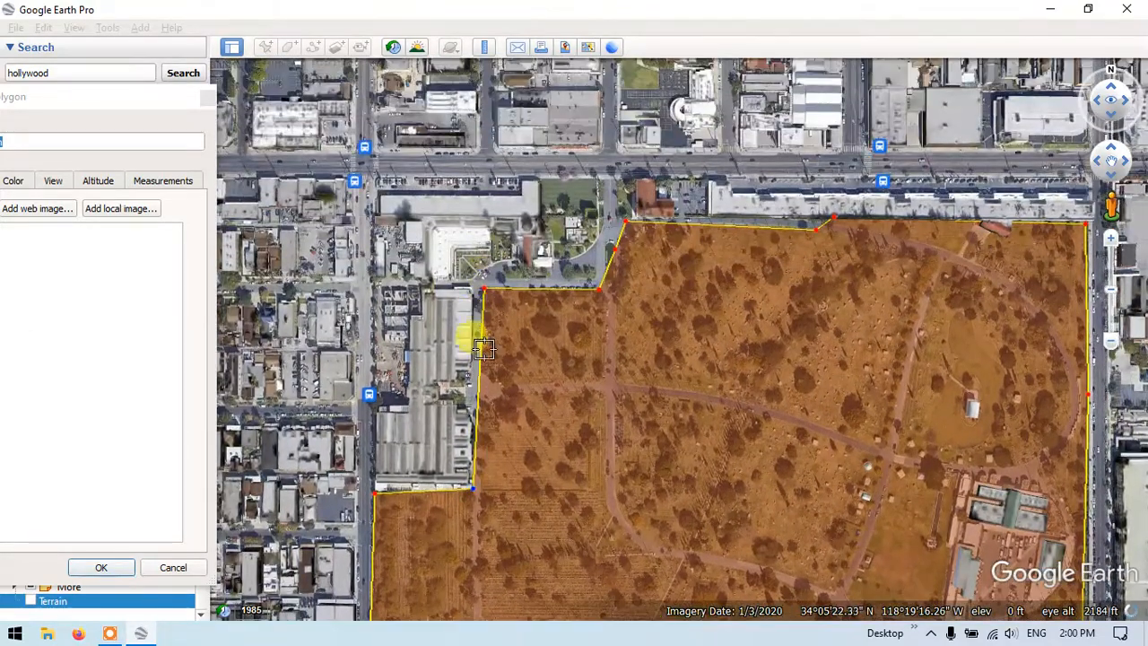
pyautogui.click(479, 376)
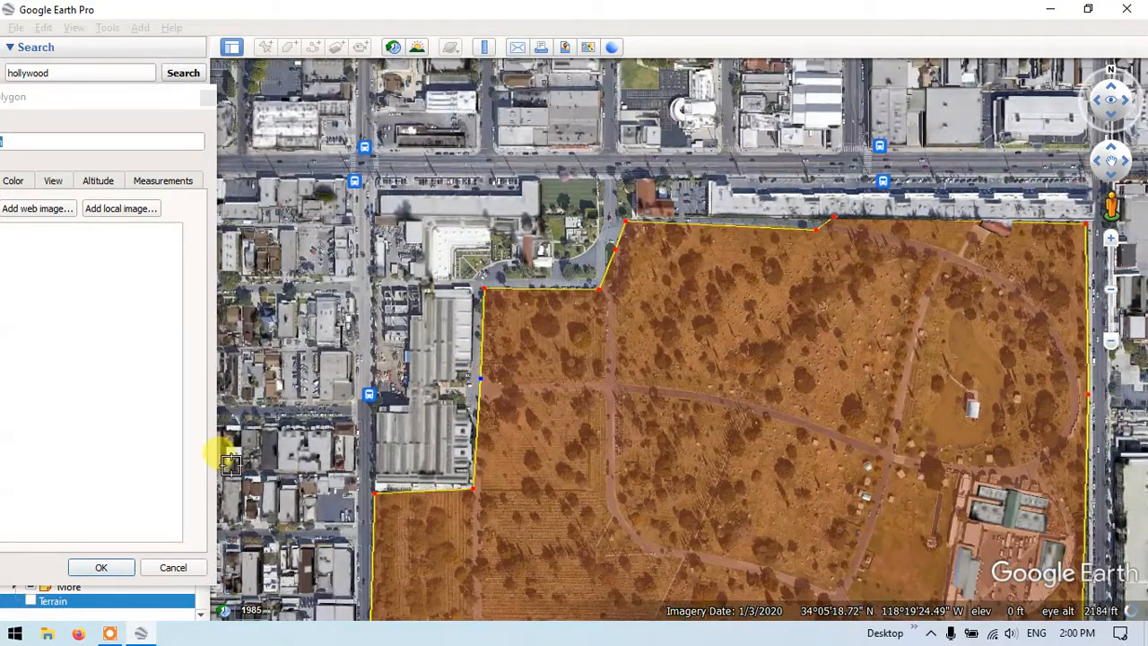
# Name the new polygon Garden and save it.
pyautogui.click(56, 105)
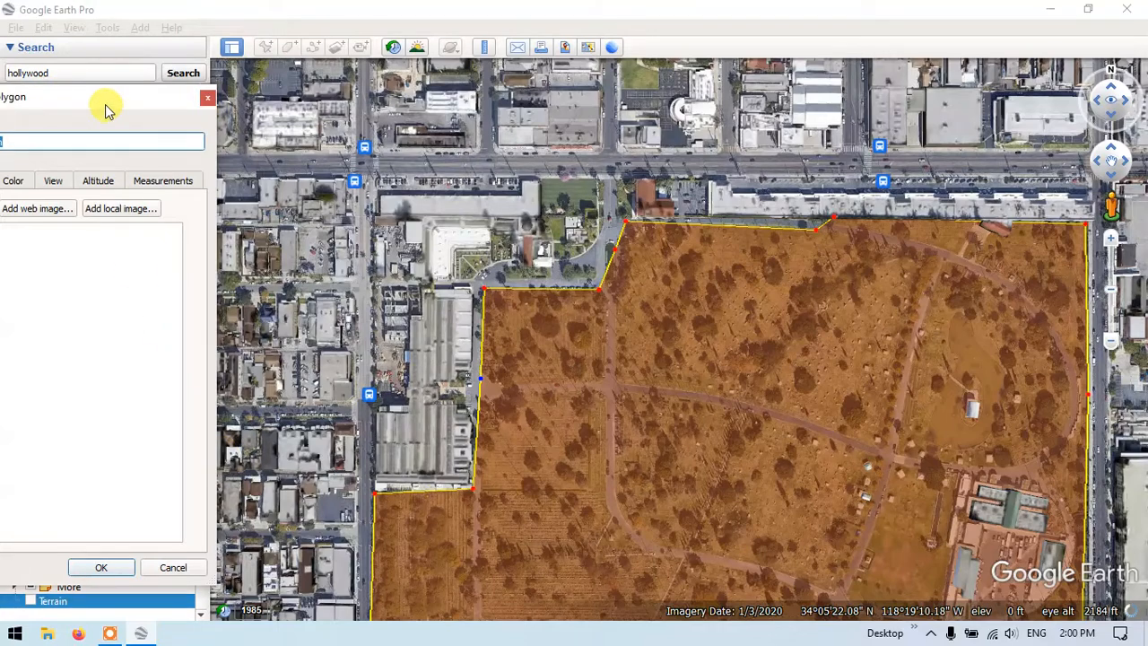
pyautogui.moveTo(105, 108); pyautogui.dragTo(355, 102)
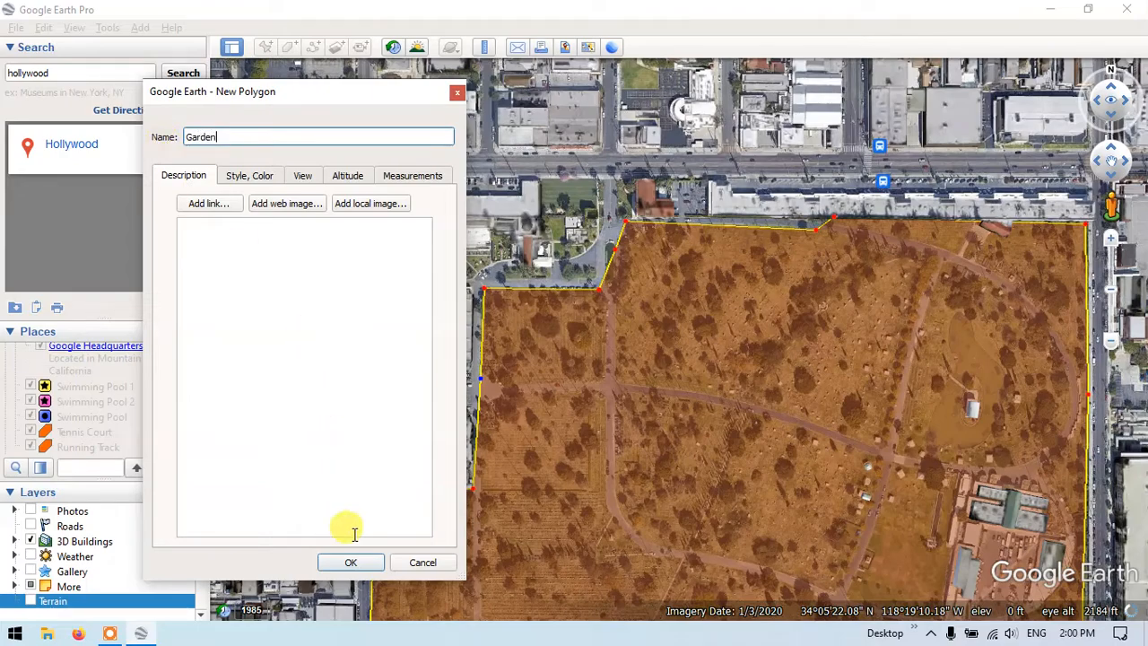
pyautogui.click(351, 562)
# Start a new path over the area around the Garden polygon, with its properties window moved clear of the map.
pyautogui.scroll(-2, 487, 195)
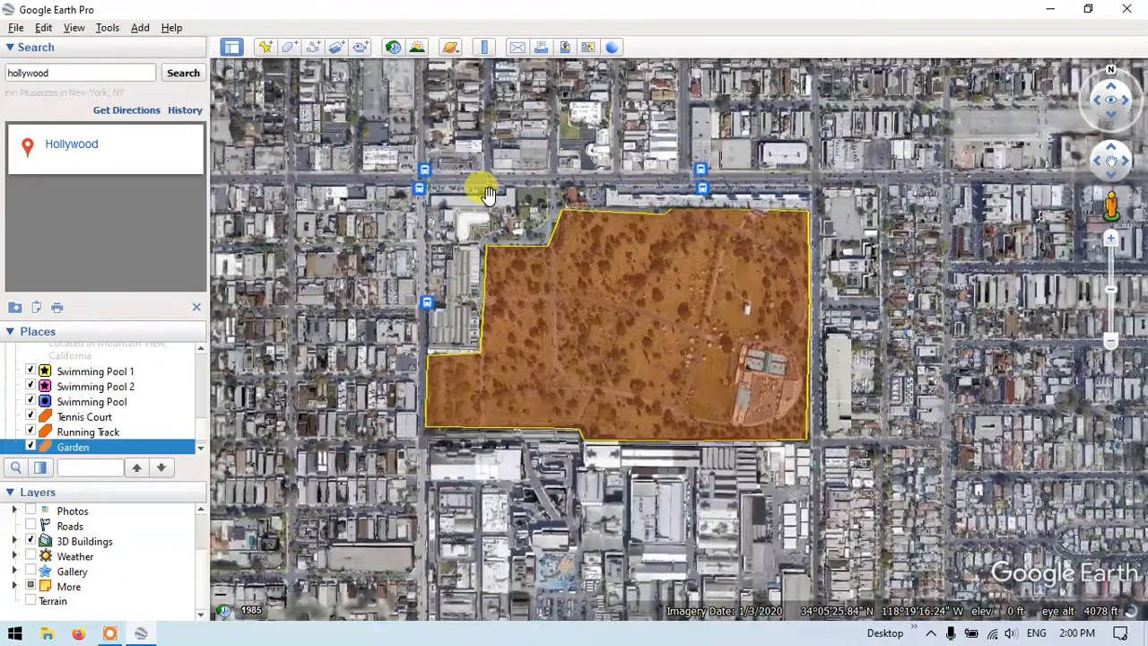
pyautogui.scroll(-2, 548, 260)
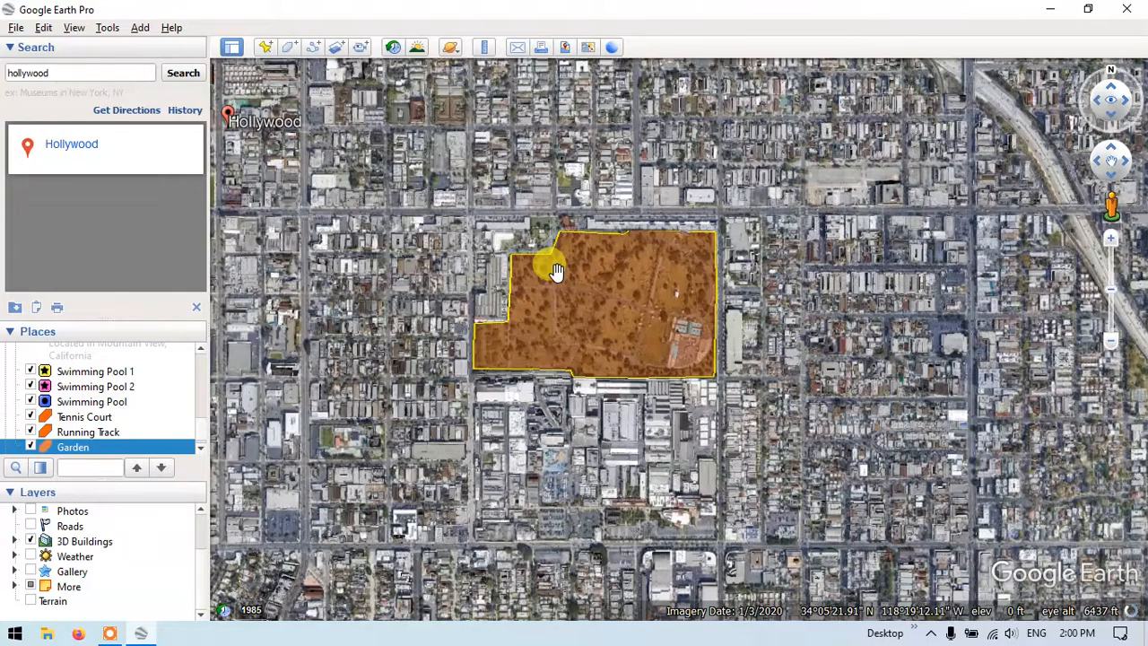
pyautogui.scroll(-2, 659, 212)
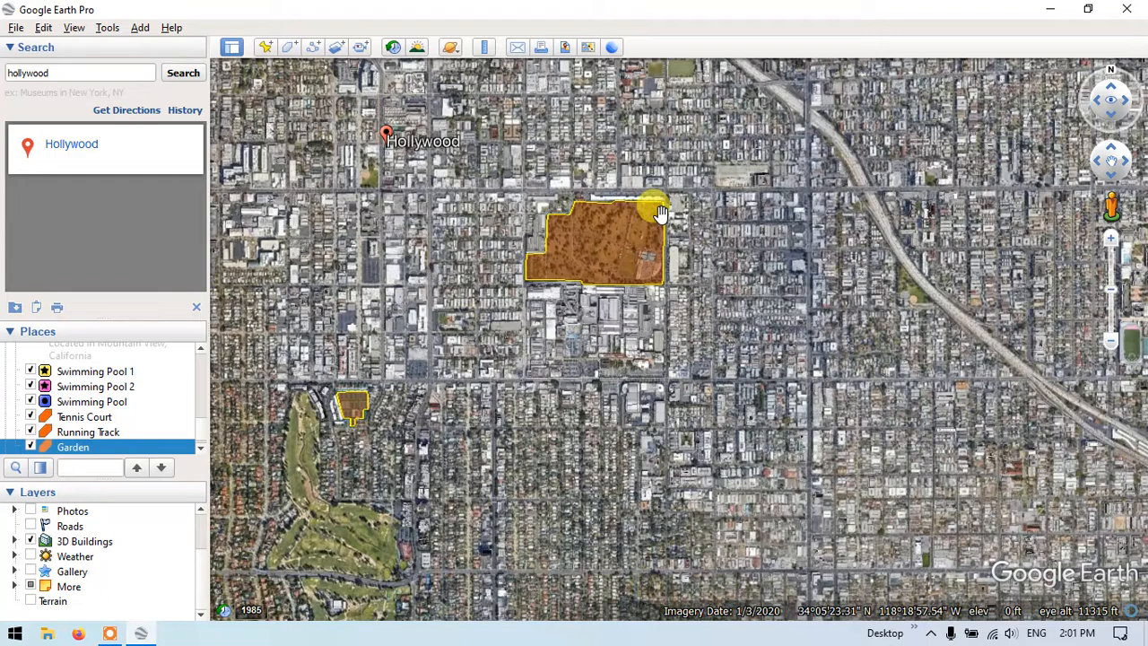
pyautogui.moveTo(661, 214); pyautogui.dragTo(633, 364)
pyautogui.moveTo(512, 304); pyautogui.dragTo(512, 329)
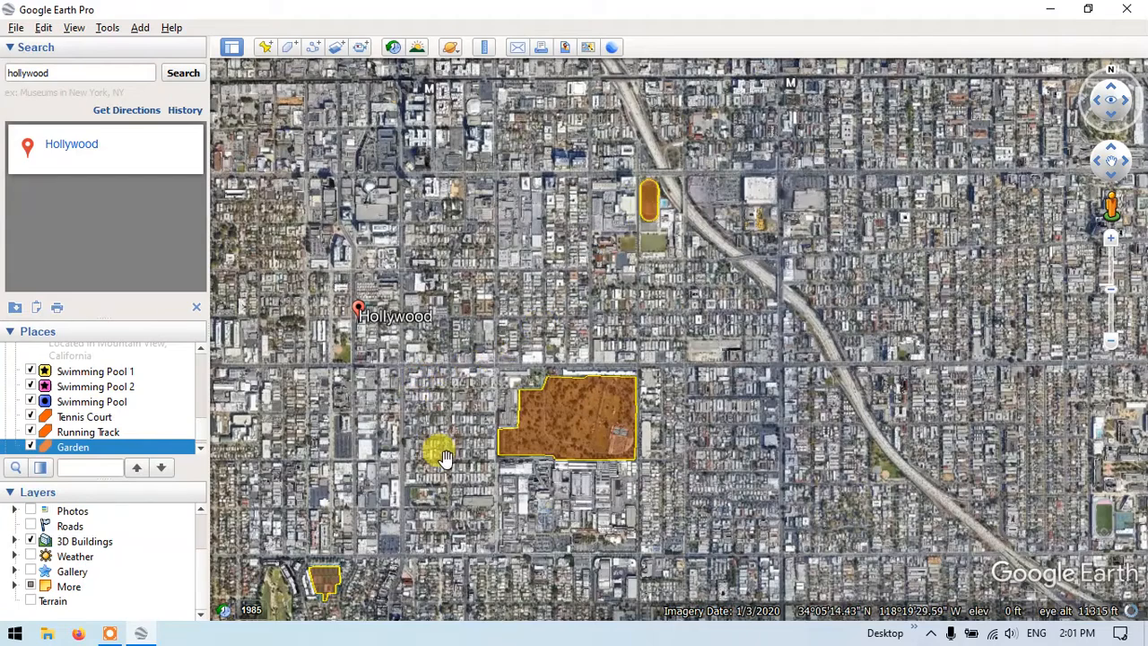
pyautogui.scroll(2, 384, 384)
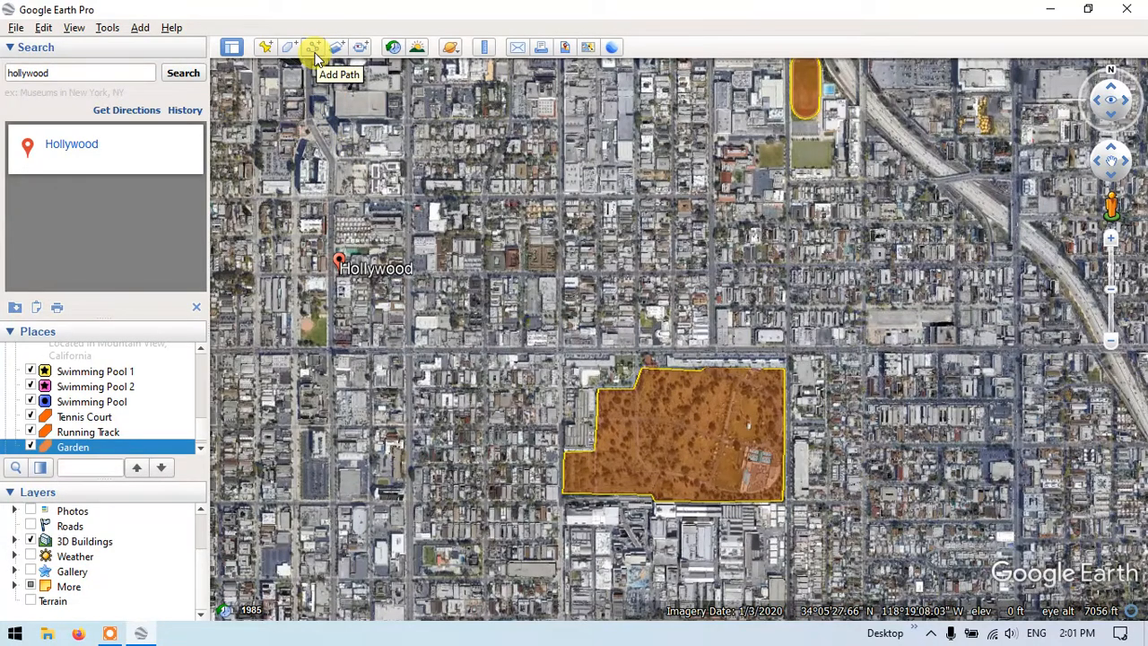
pyautogui.click(137, 29)
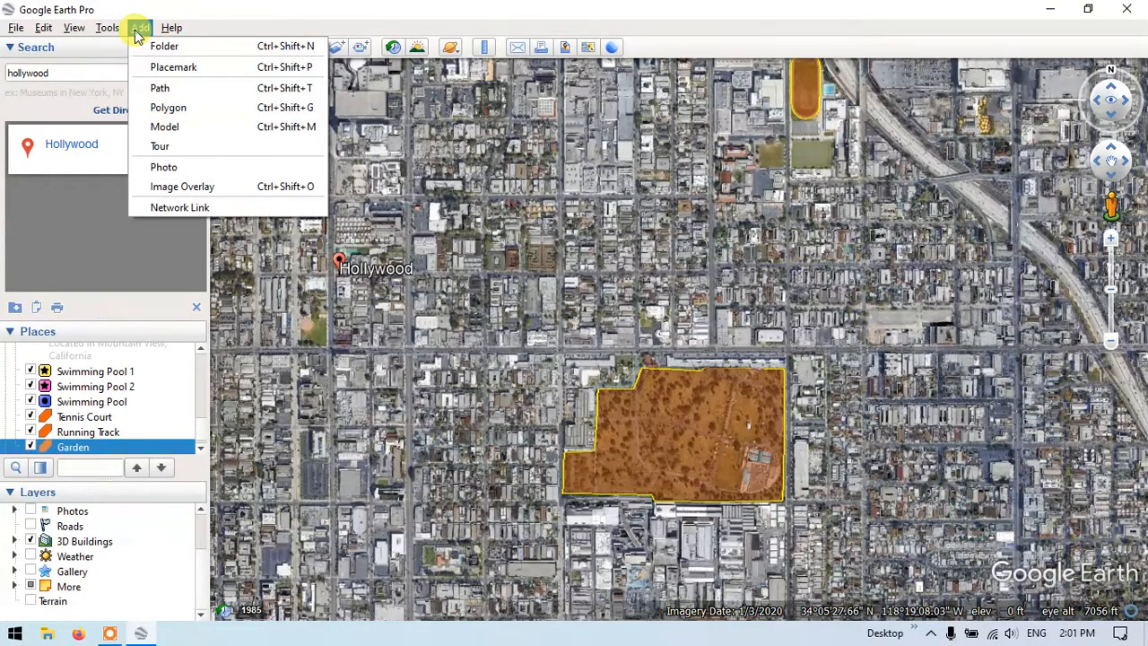
pyautogui.click(154, 85)
pyautogui.moveTo(330, 101); pyautogui.dragTo(63, 180)
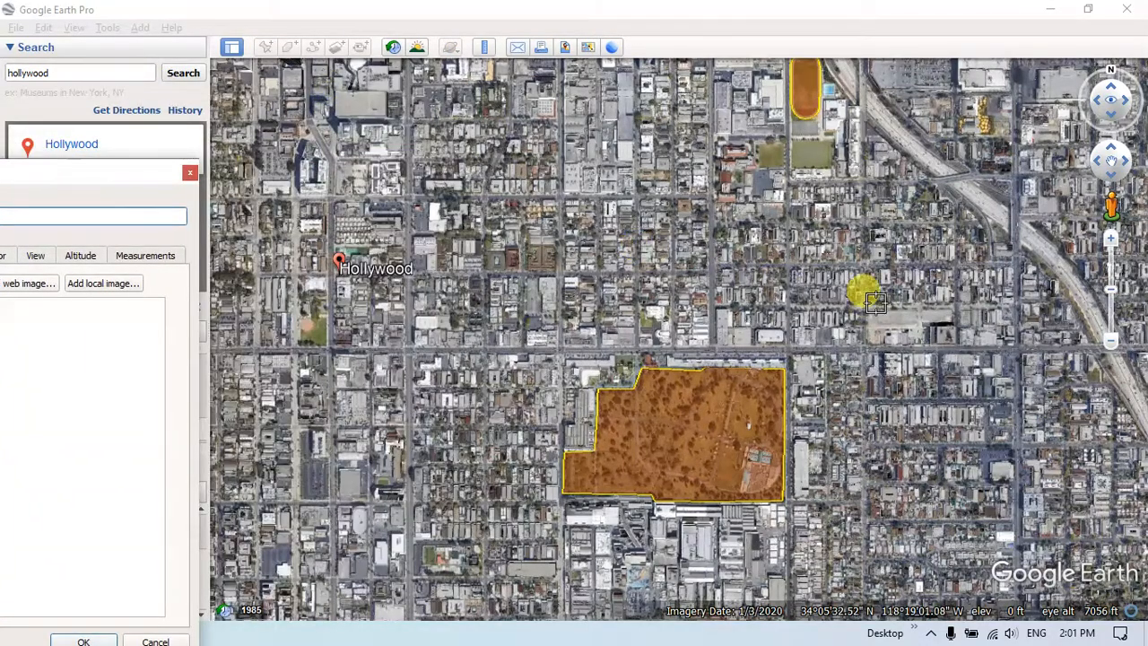
# Place the path's first vertex on the main east-west road north of the Garden polygon, where it crosses the freeway.
pyautogui.scroll(2, 1128, 347)
pyautogui.scroll(4, 1128, 347)
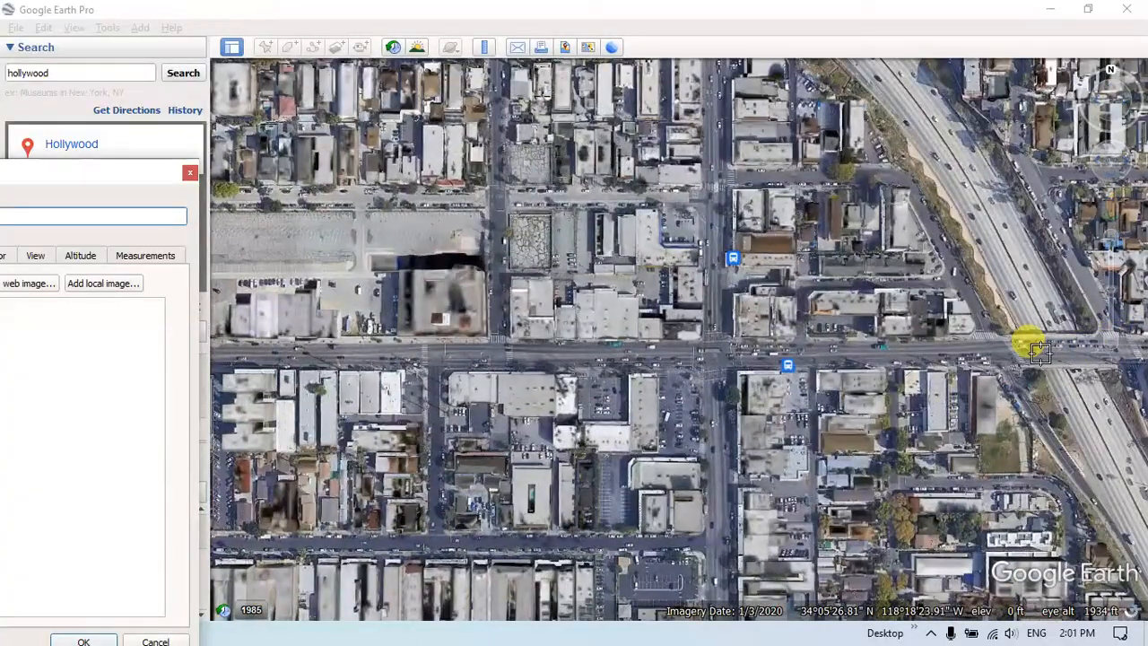
pyautogui.scroll(-3, 989, 326)
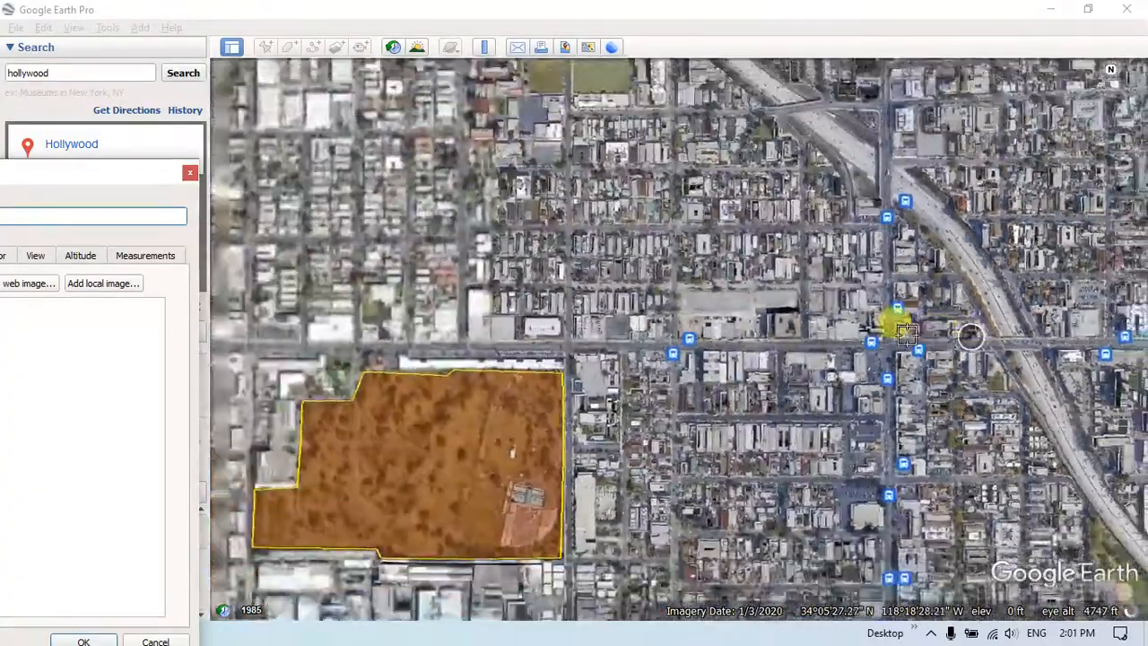
pyautogui.scroll(2, 254, 341)
pyautogui.scroll(2, 350, 336)
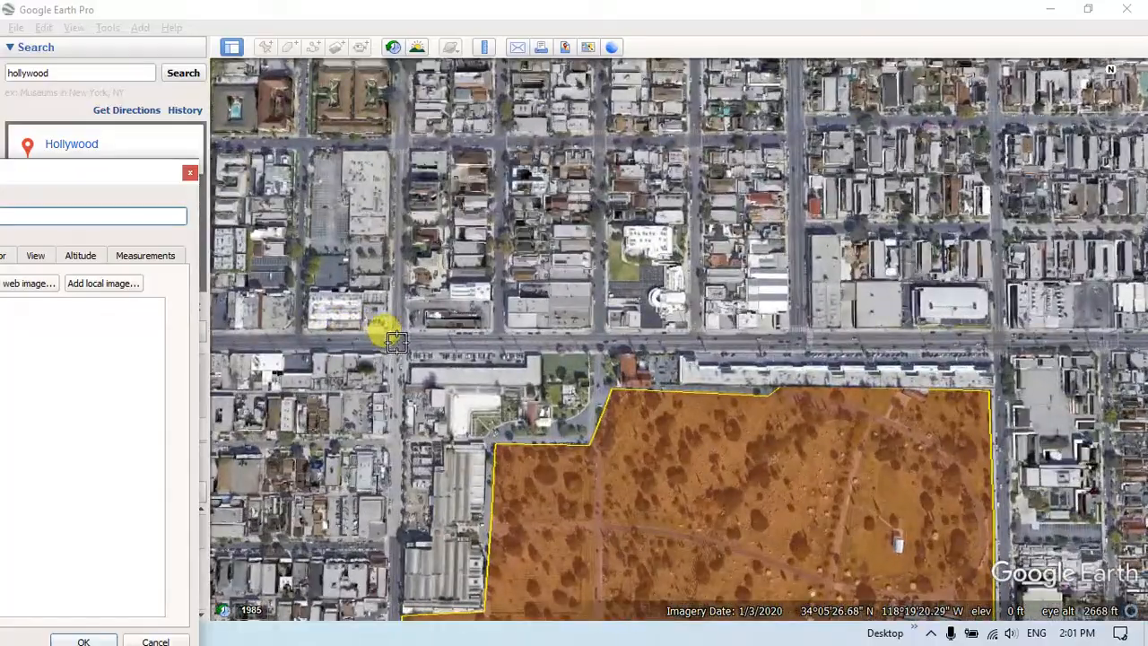
pyautogui.scroll(-4, 397, 340)
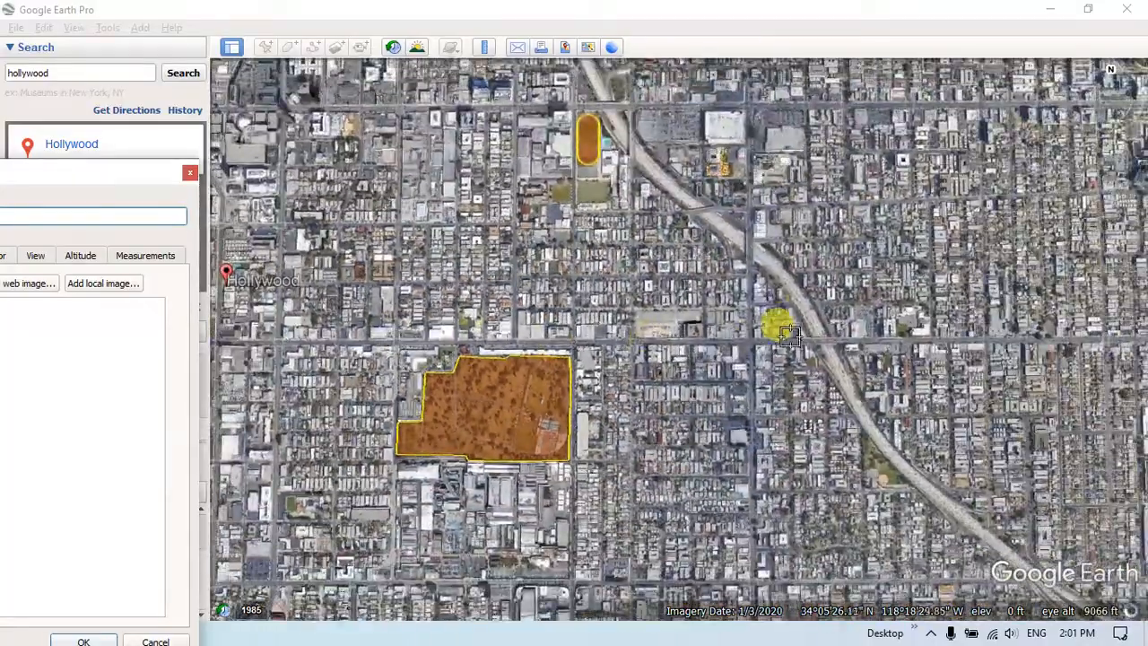
pyautogui.scroll(5, 830, 328)
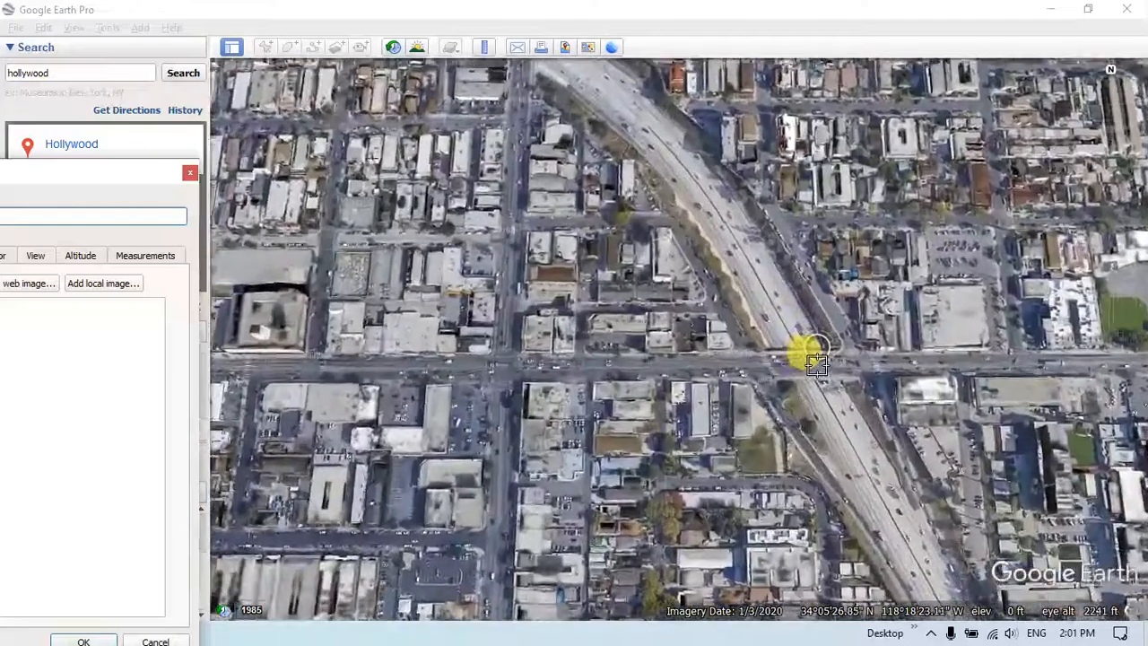
pyautogui.scroll(1, 807, 366)
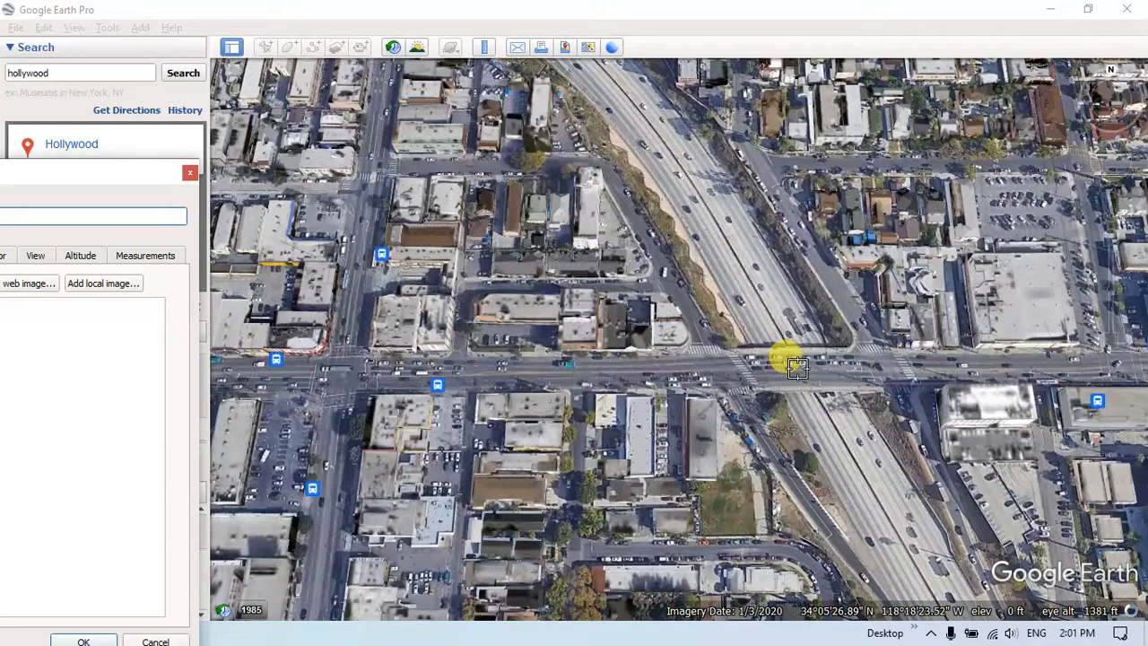
pyautogui.click(798, 369)
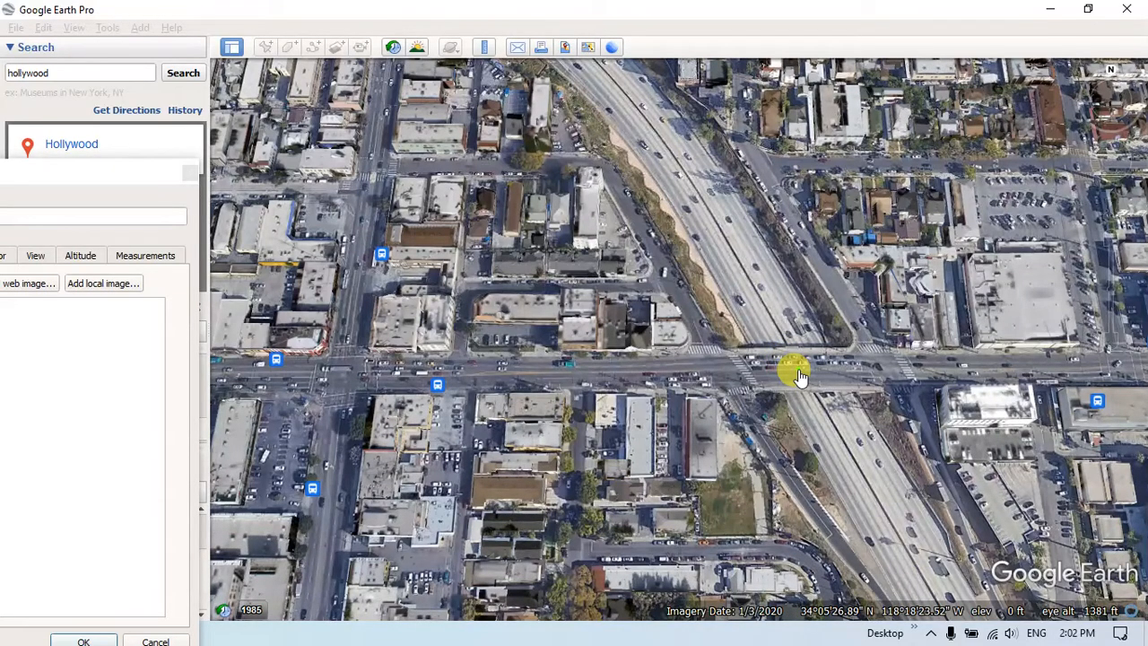
# Extend the path west from the freeway along the main road, adding vertices up to the Garden polygon's northeast corner.
pyautogui.press('r')
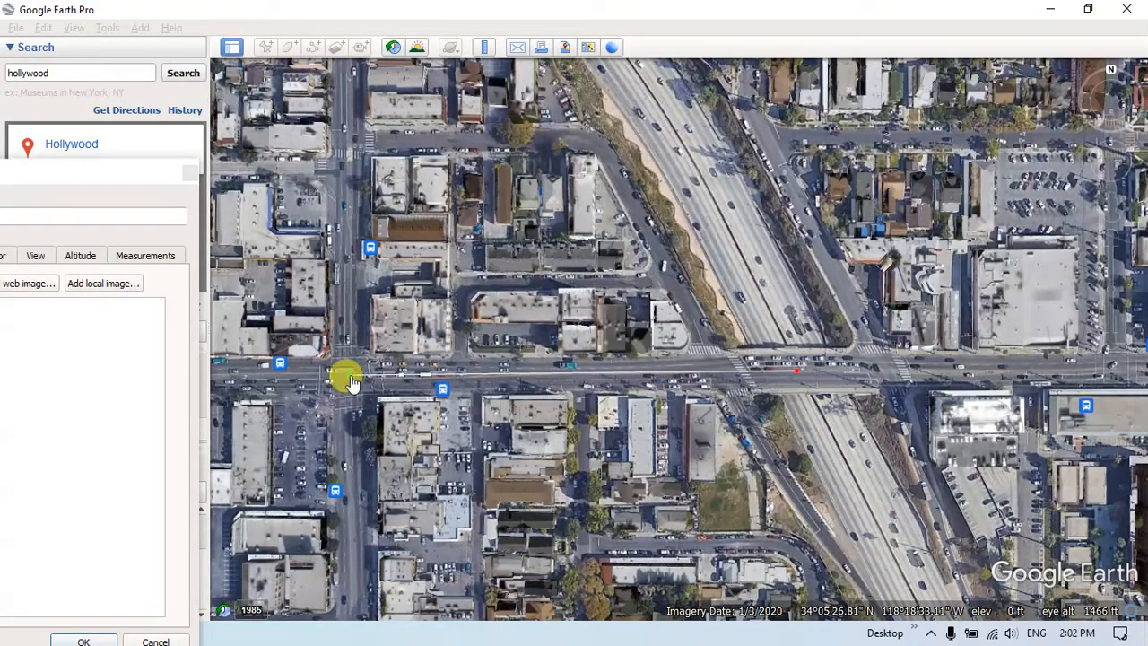
pyautogui.press('Left')
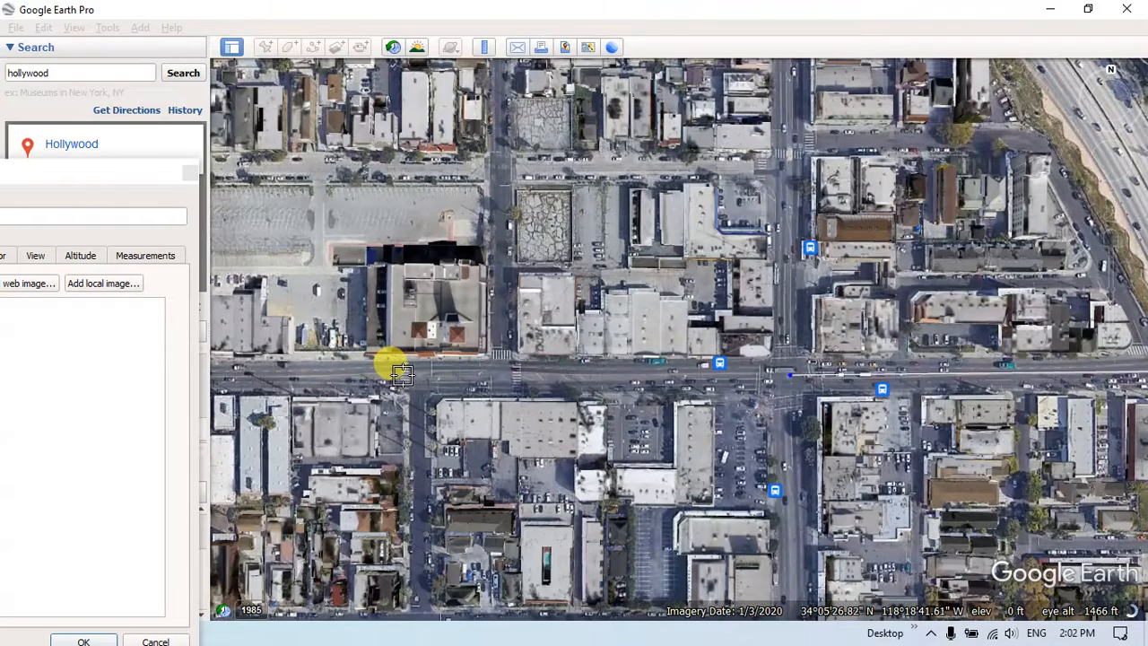
pyautogui.press('Left')
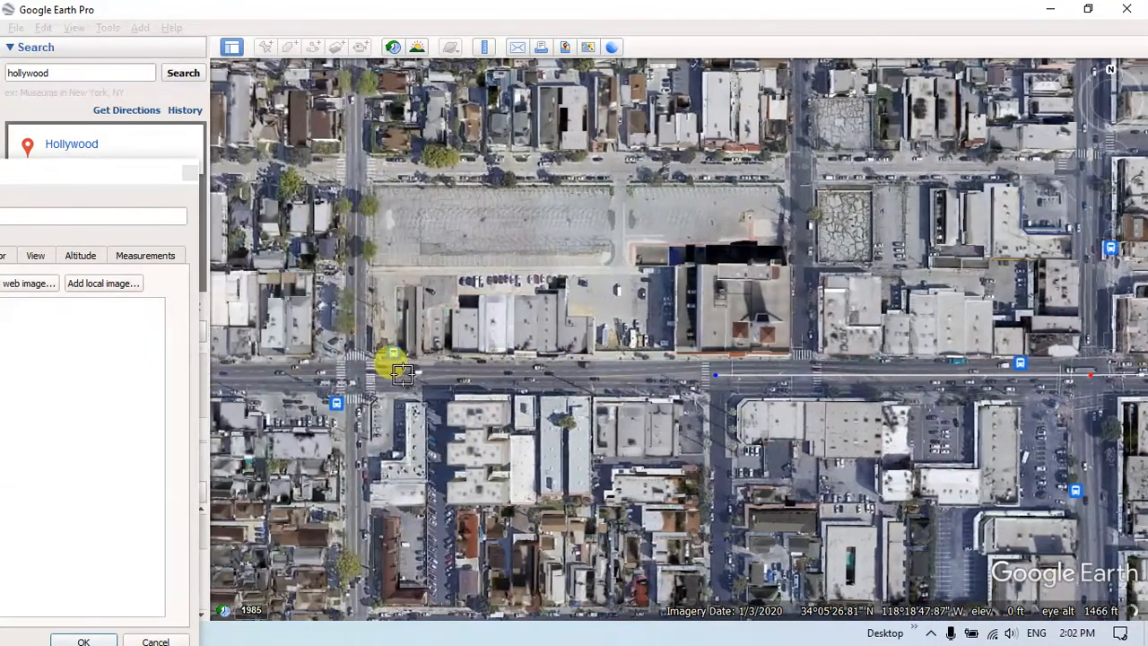
pyautogui.press('Left')
pyautogui.press('Left')
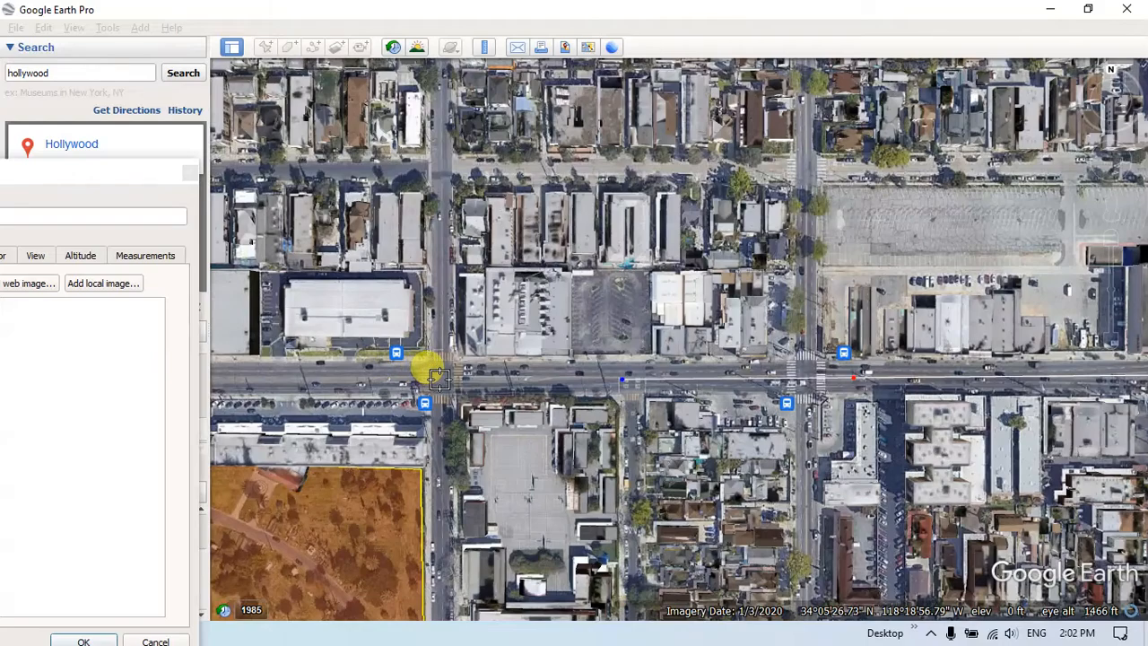
pyautogui.press('Left')
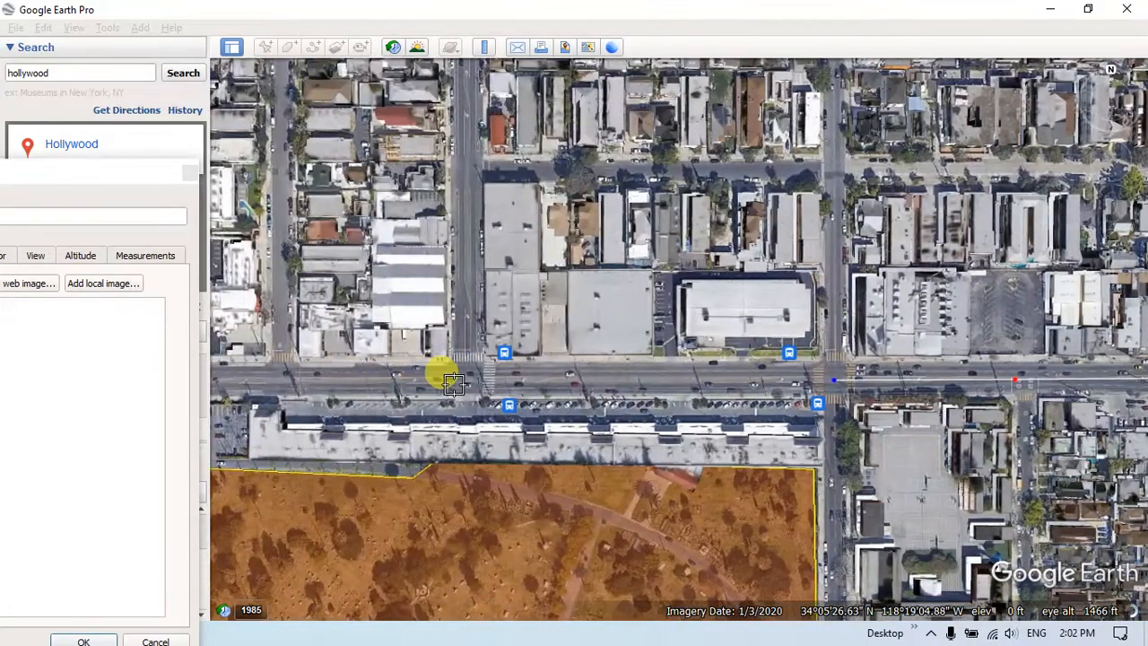
# Continue the path west along the same road past the Garden polygon, ending at the intersection beyond the baseball field.
pyautogui.press('Left')
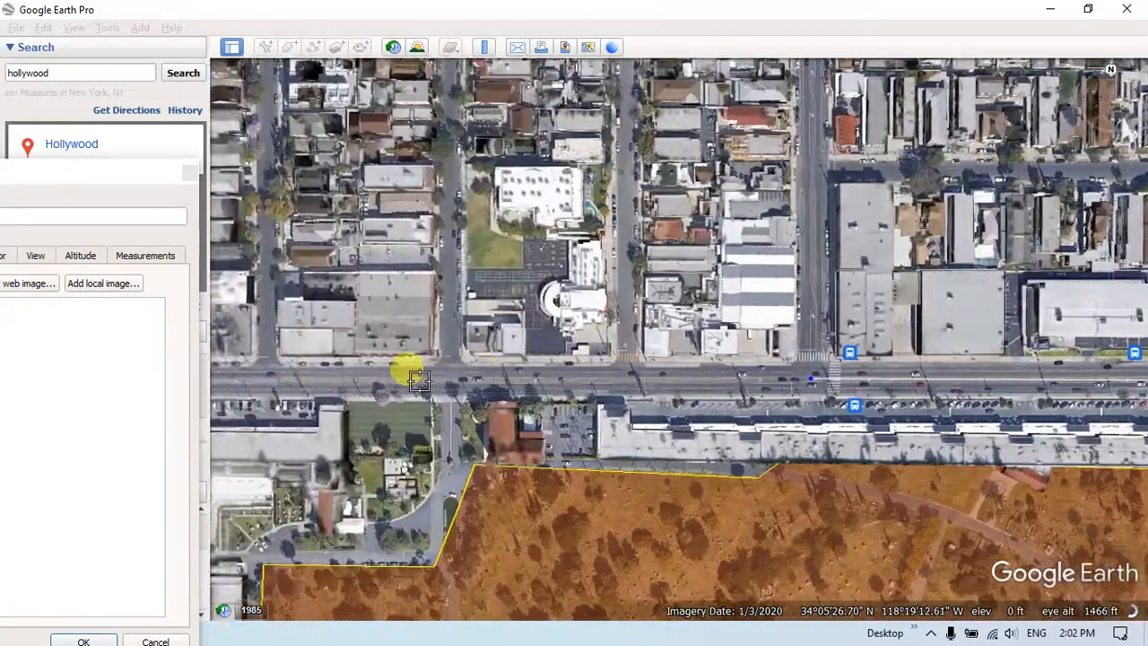
pyautogui.press('Left')
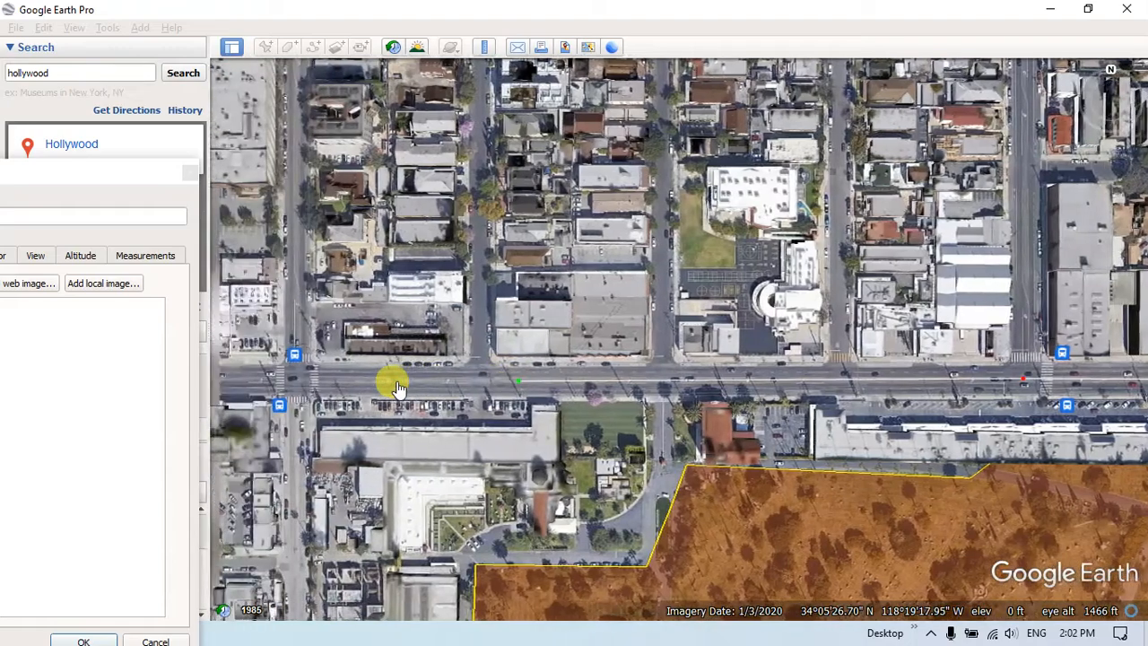
pyautogui.press('Left')
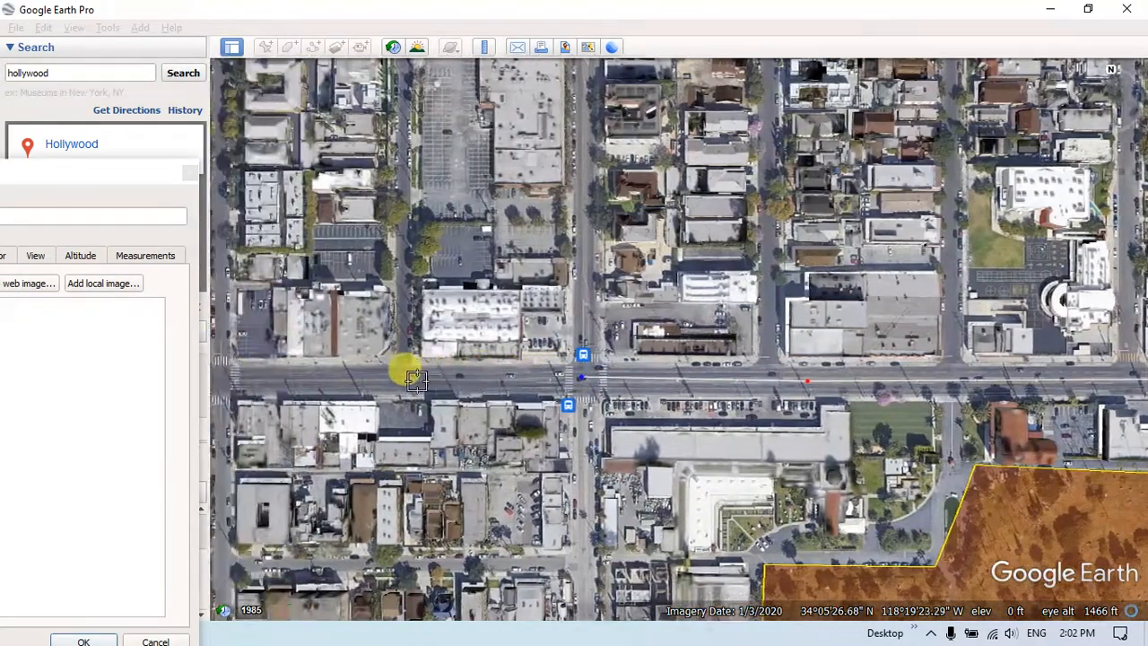
pyautogui.press('Left')
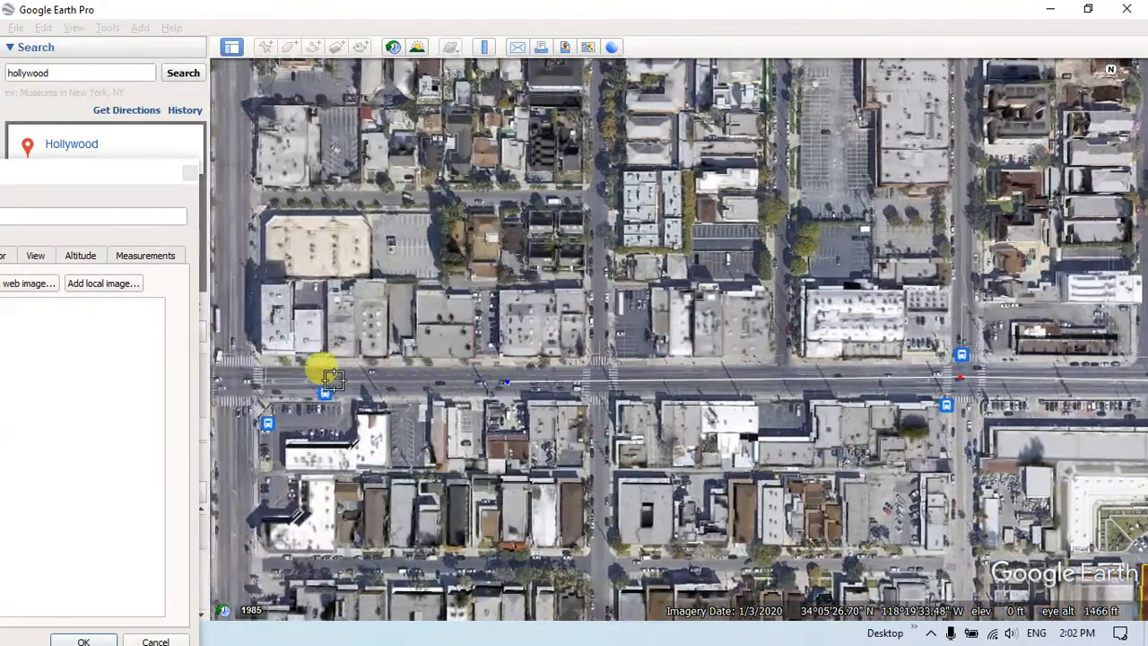
pyautogui.press('Left')
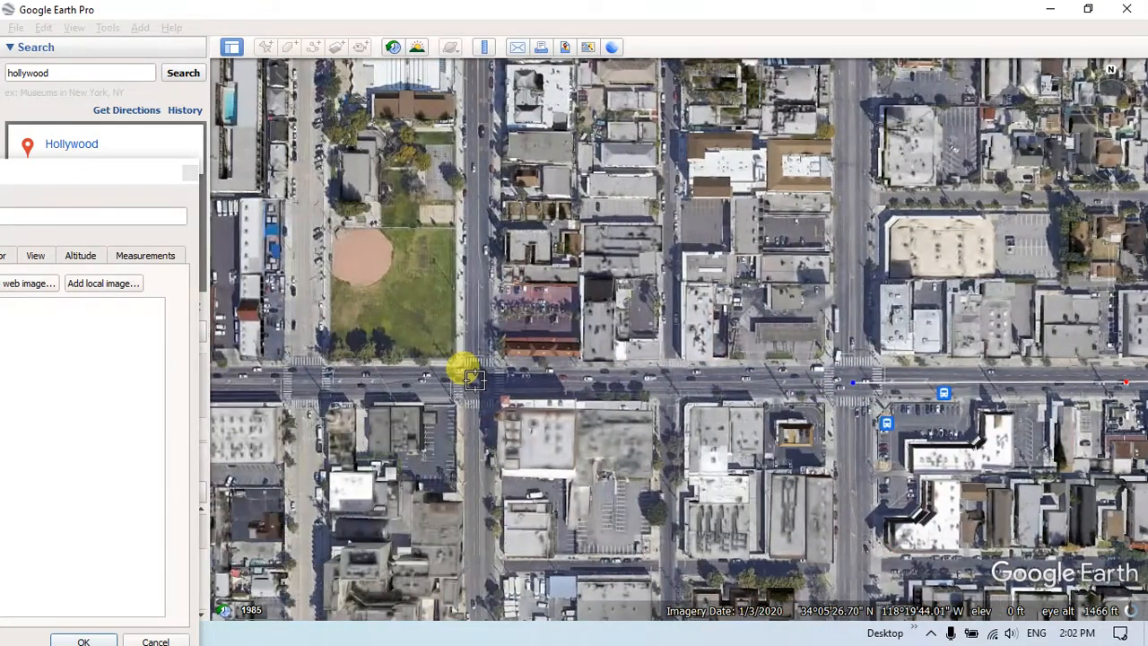
pyautogui.click(304, 382)
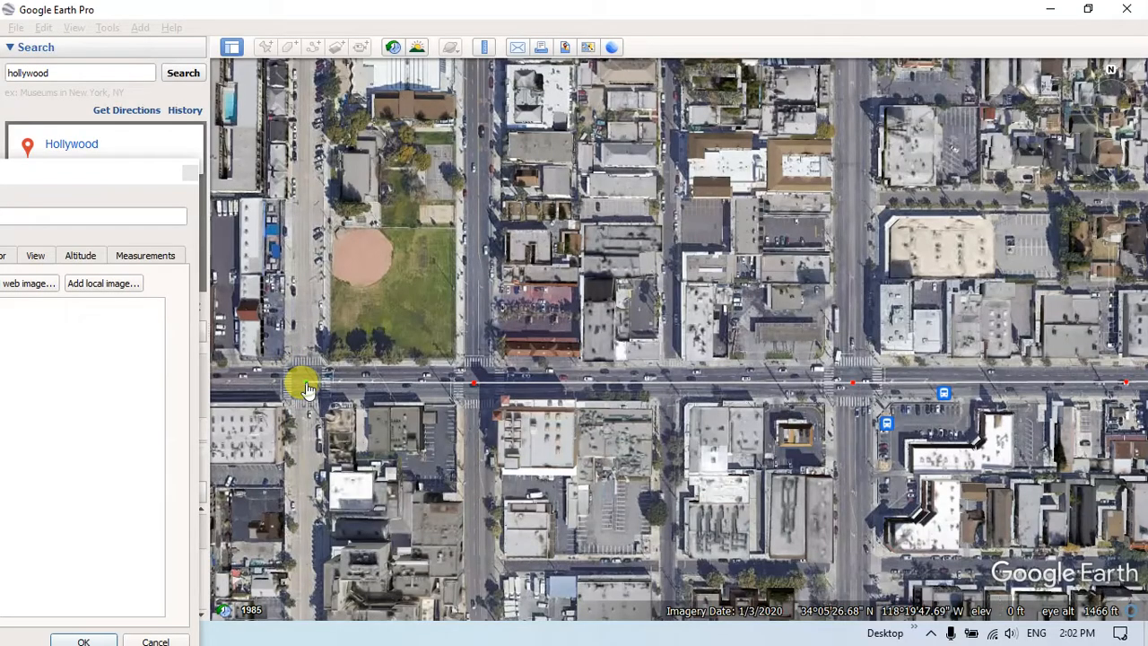
# Bring the path's properties window back into full view and name the path Road Hollywood.
pyautogui.scroll(-5, 455, 300)
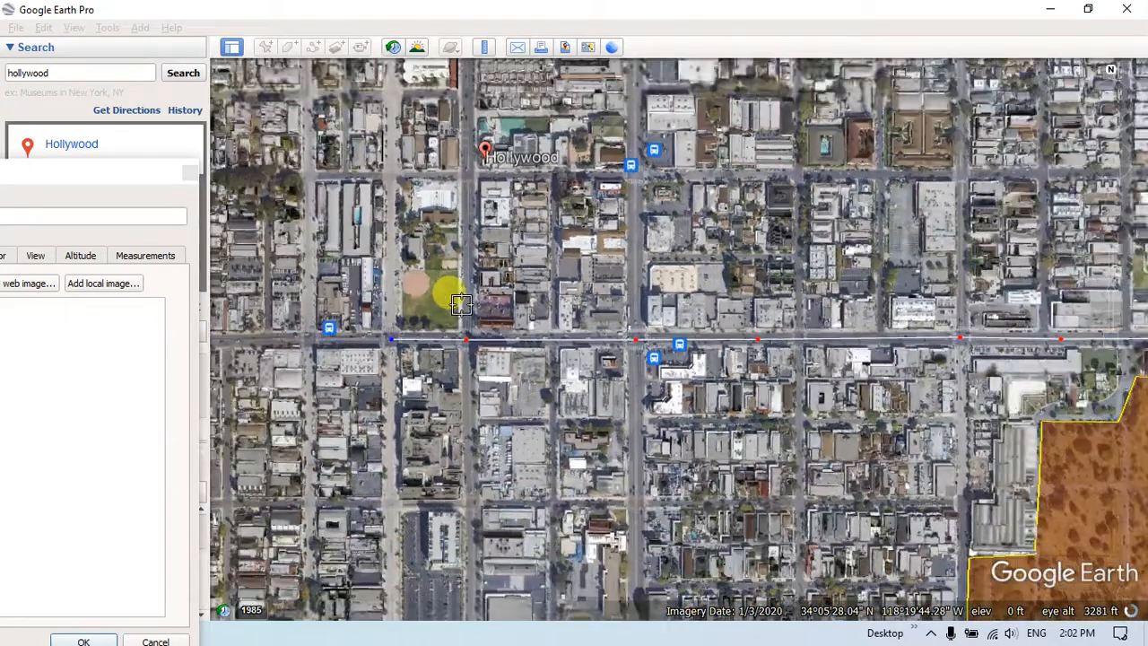
pyautogui.scroll(-3, 460, 304)
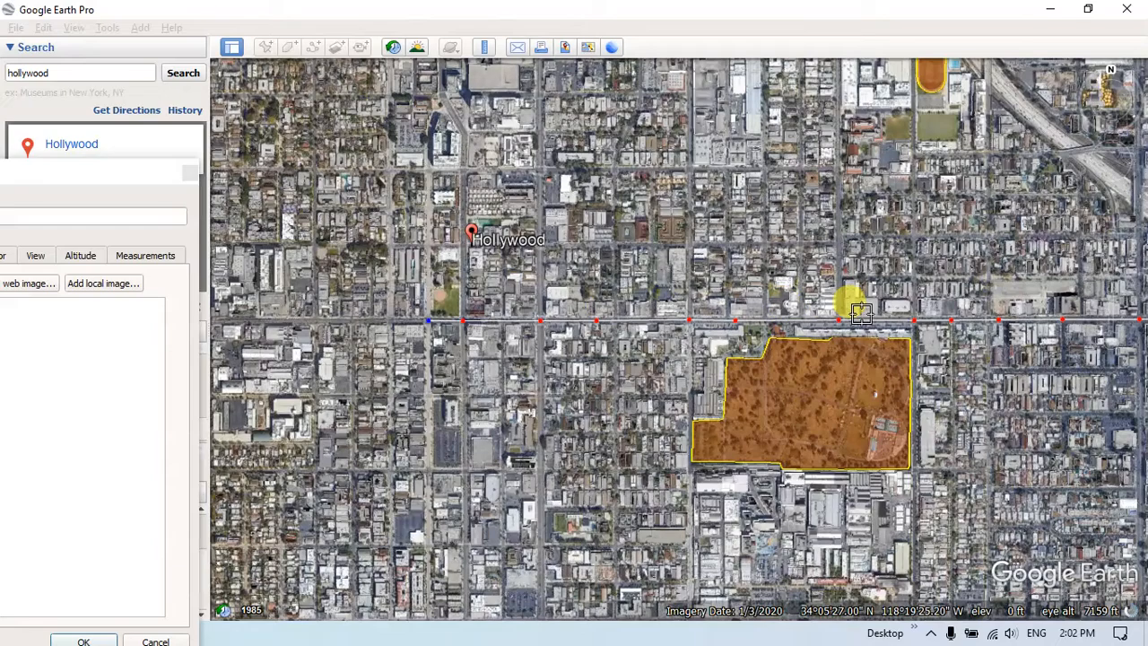
pyautogui.scroll(-2, 861, 312)
pyautogui.scroll(-2, 861, 311)
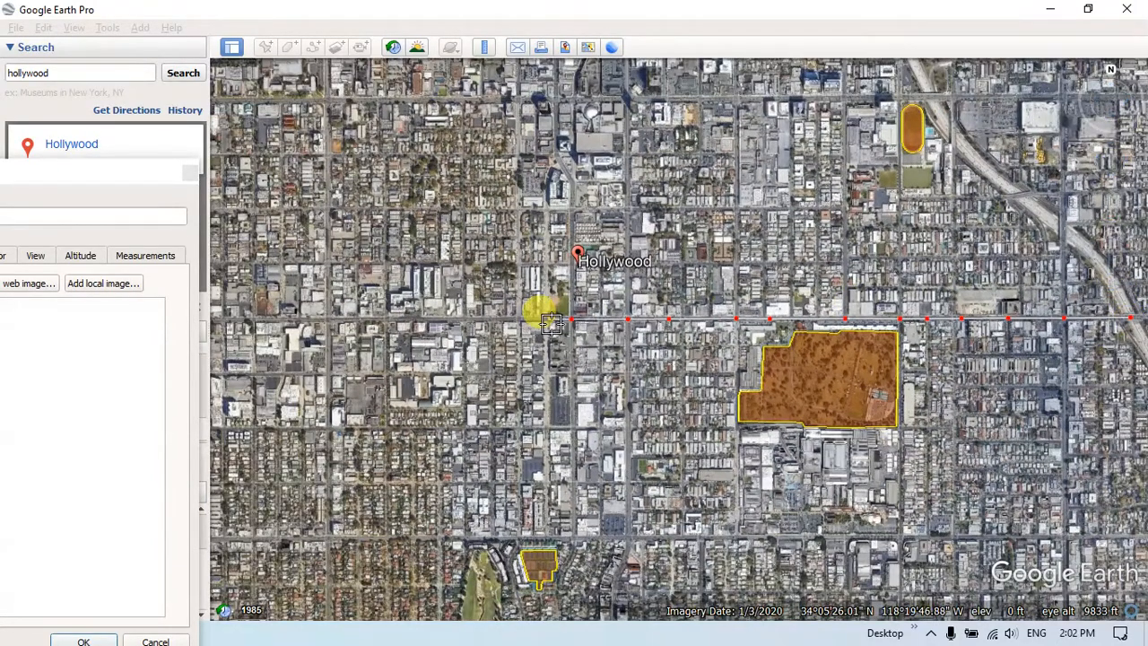
pyautogui.scroll(3, 650, 284)
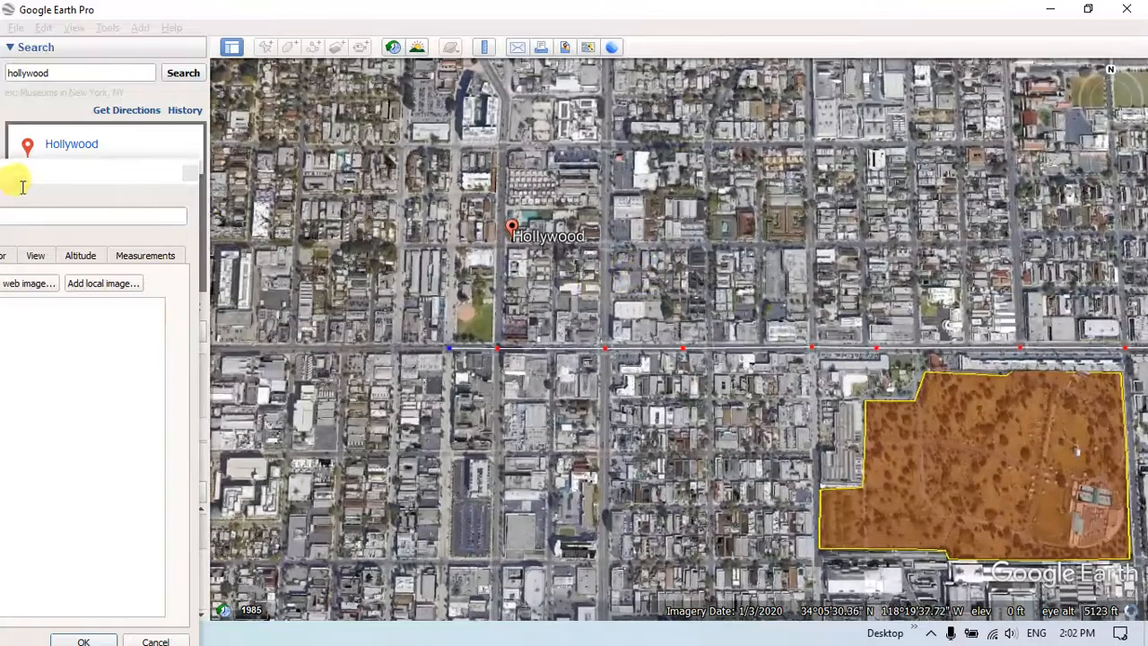
pyautogui.moveTo(110, 178); pyautogui.dragTo(403, 106)
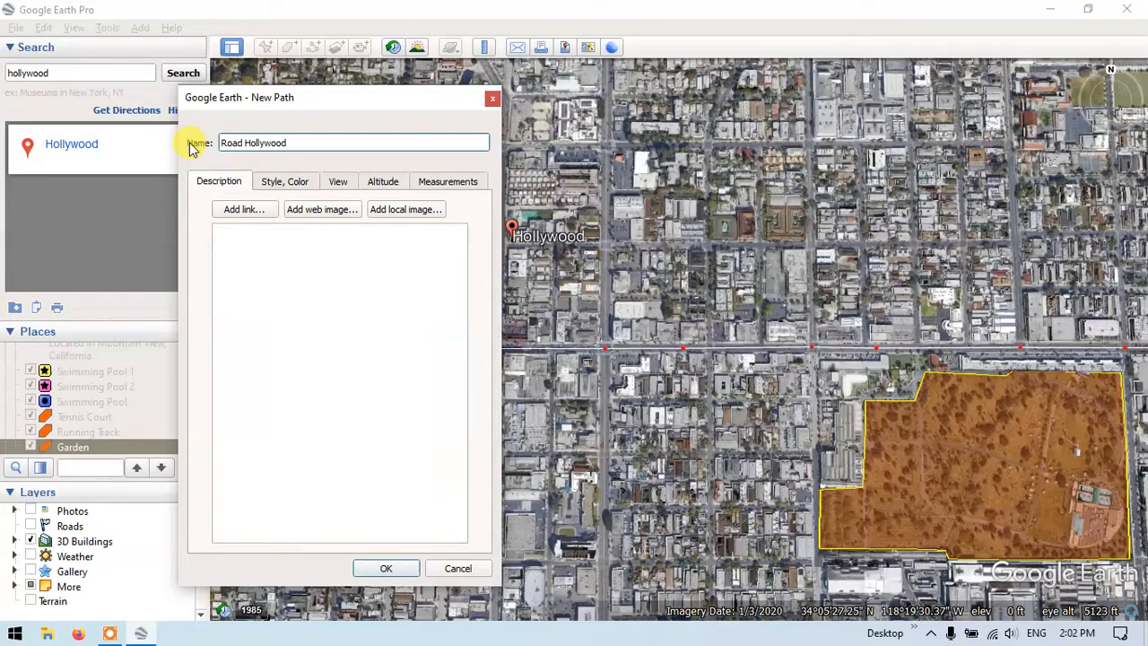
pyautogui.press('Tab')
# Set the path's line colour to yellow (#ffff00) and its width to 2.1.
pyautogui.click(277, 182)
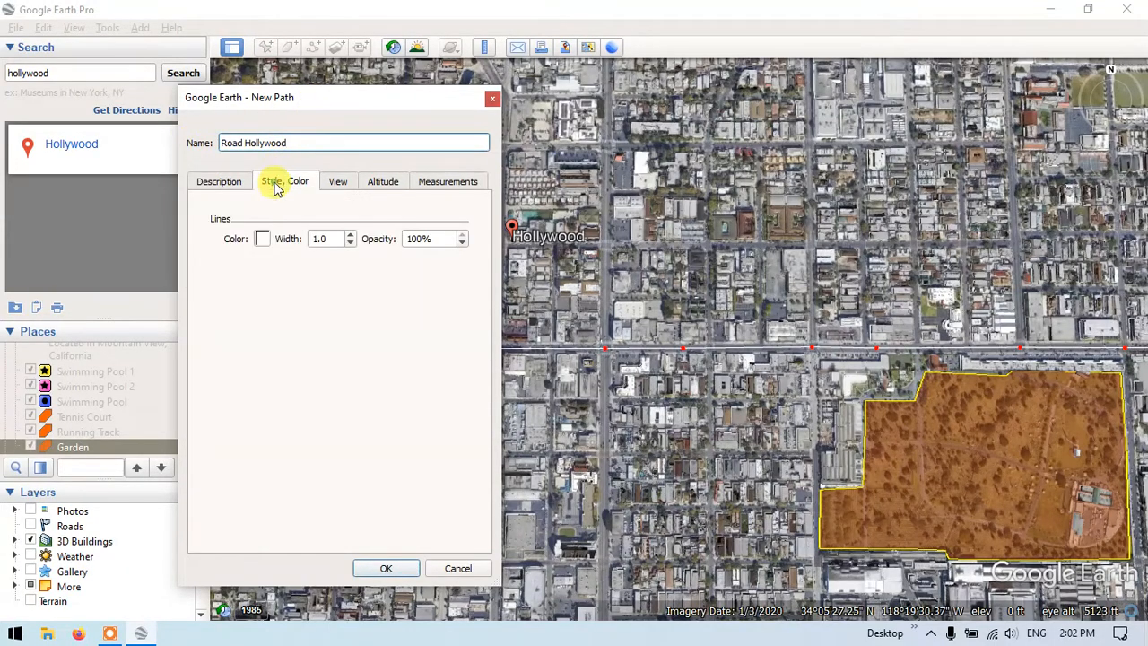
pyautogui.click(262, 241)
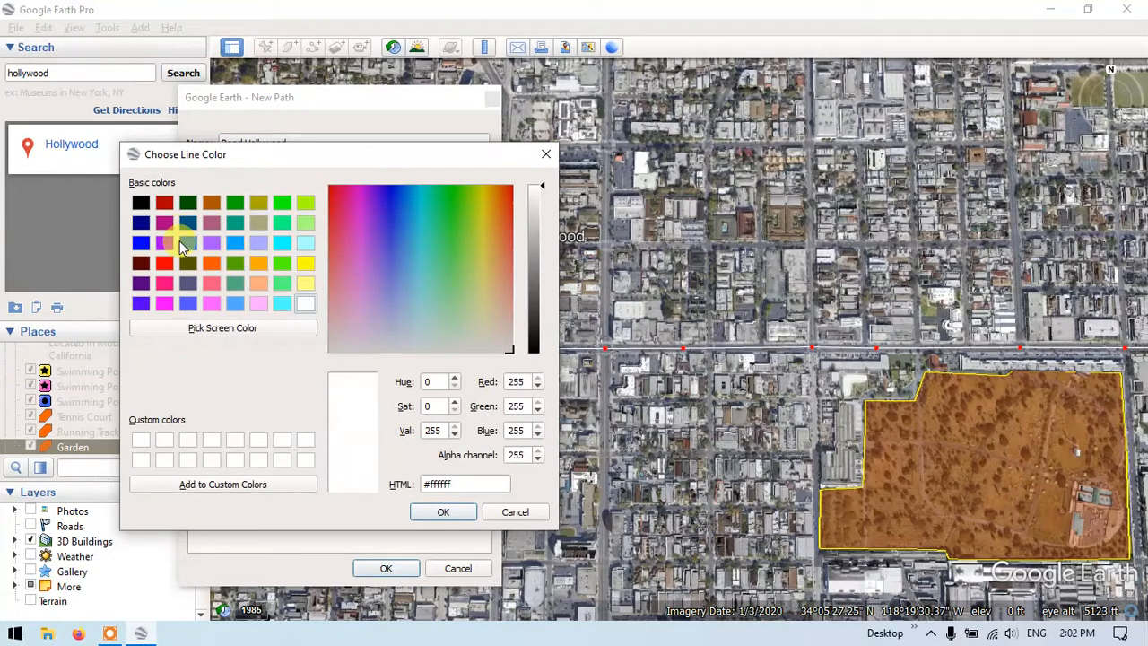
pyautogui.click(305, 266)
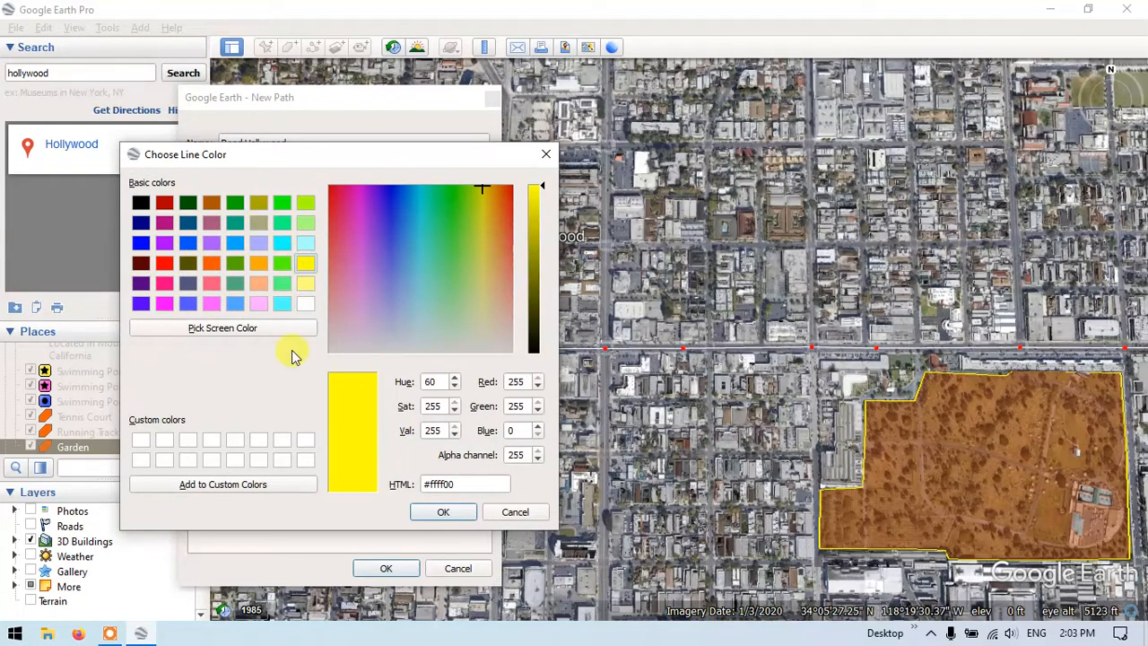
pyautogui.click(439, 513)
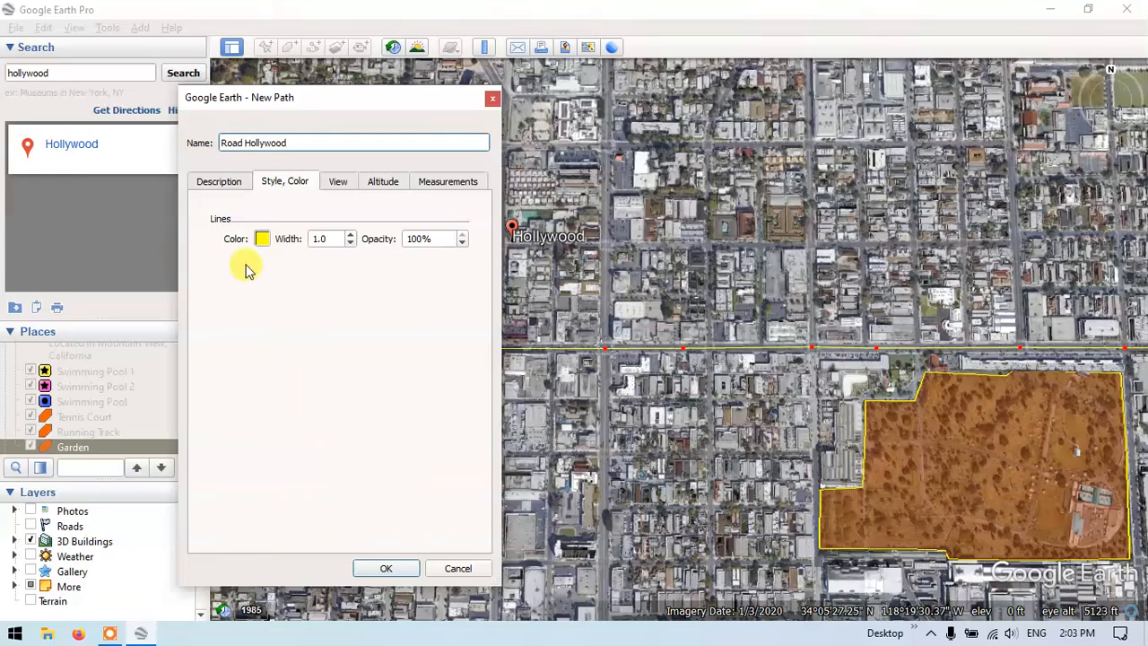
pyautogui.click(351, 236)
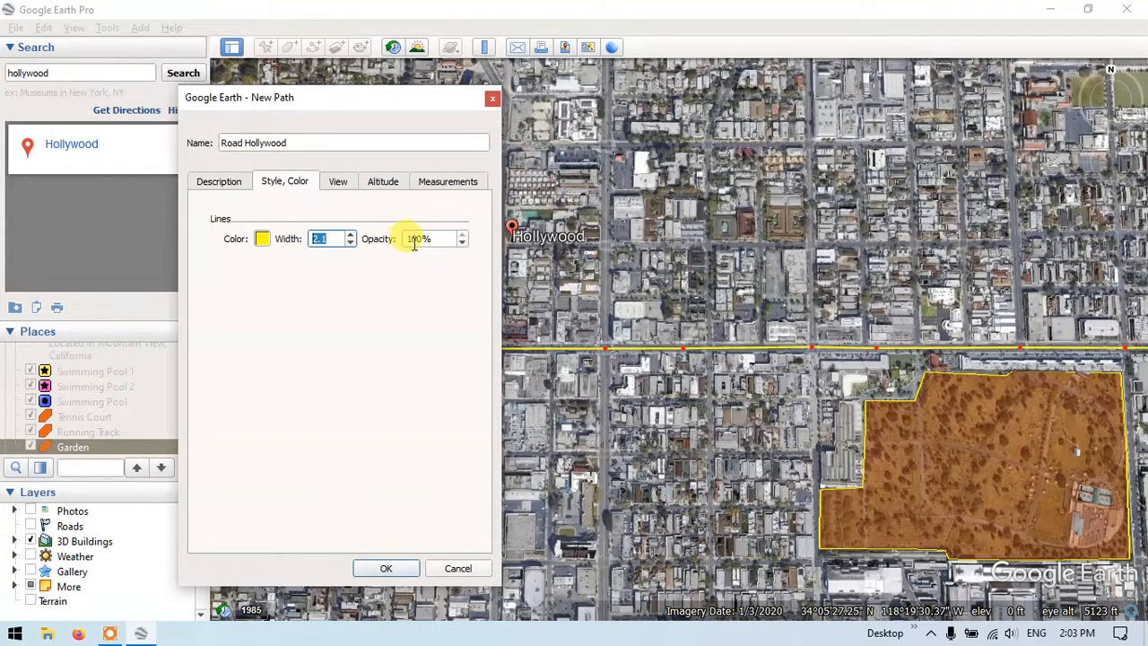
# Check the path's altitude settings and its length in kilometers, meters and miles, and save the path.
pyautogui.click(340, 189)
pyautogui.click(386, 193)
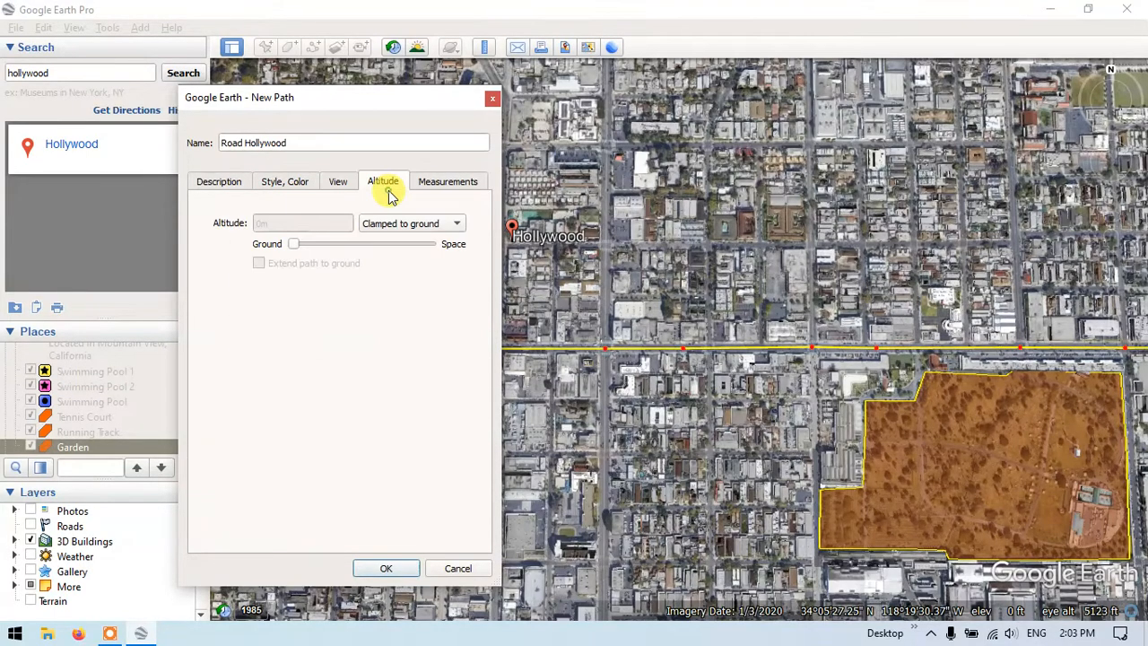
pyautogui.click(433, 190)
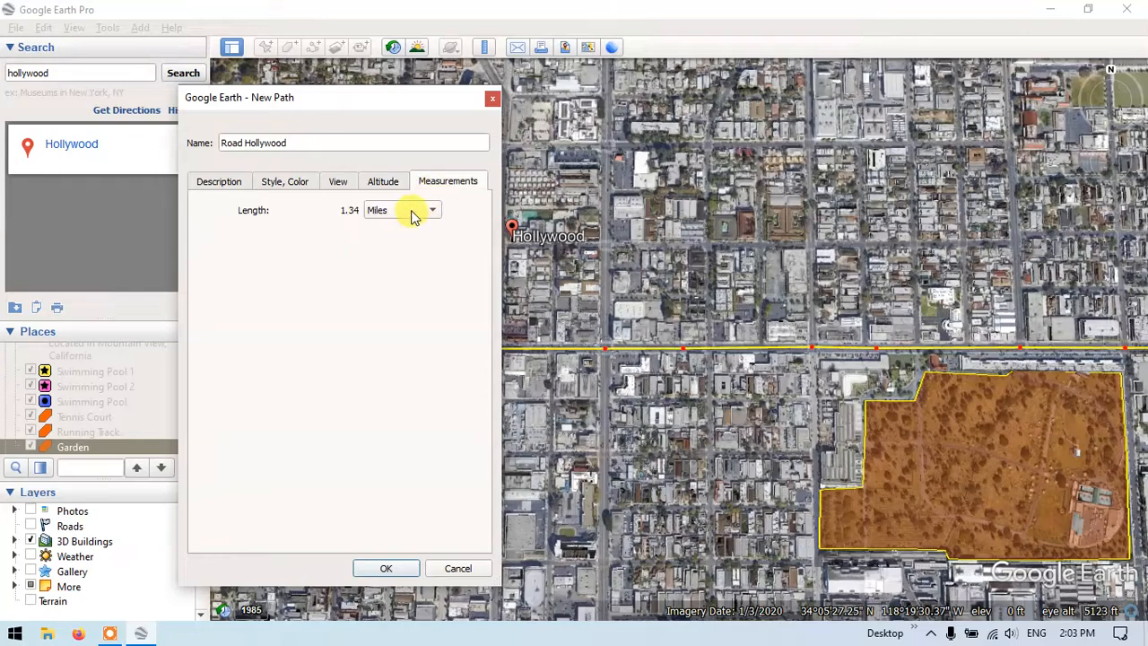
pyautogui.click(410, 215)
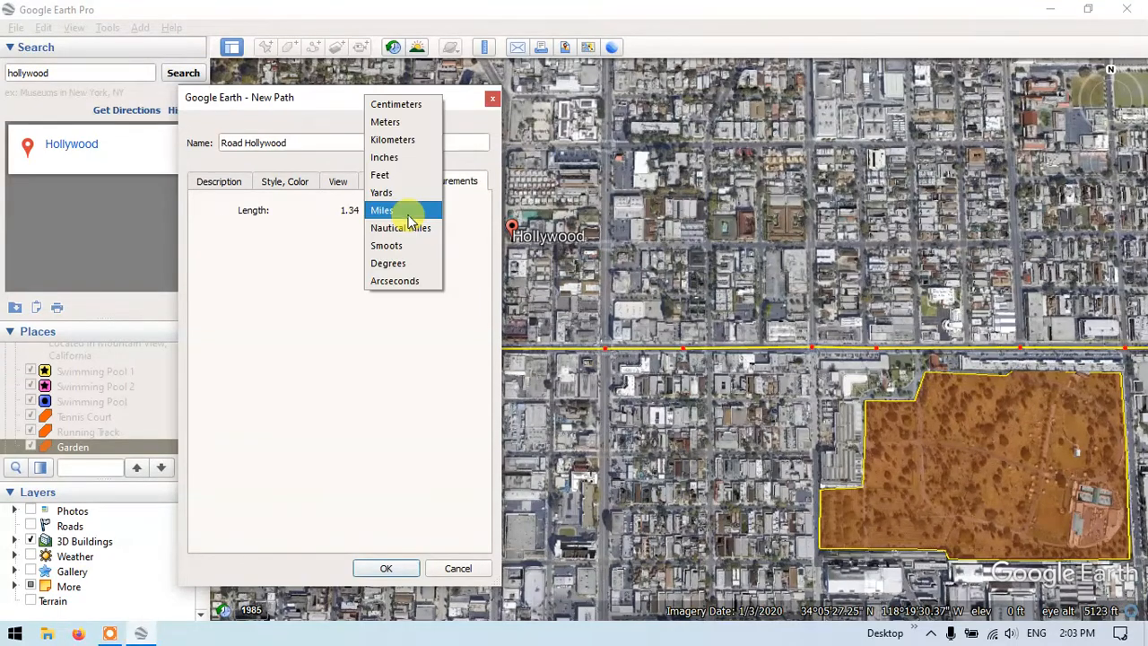
pyautogui.click(391, 140)
pyautogui.click(381, 218)
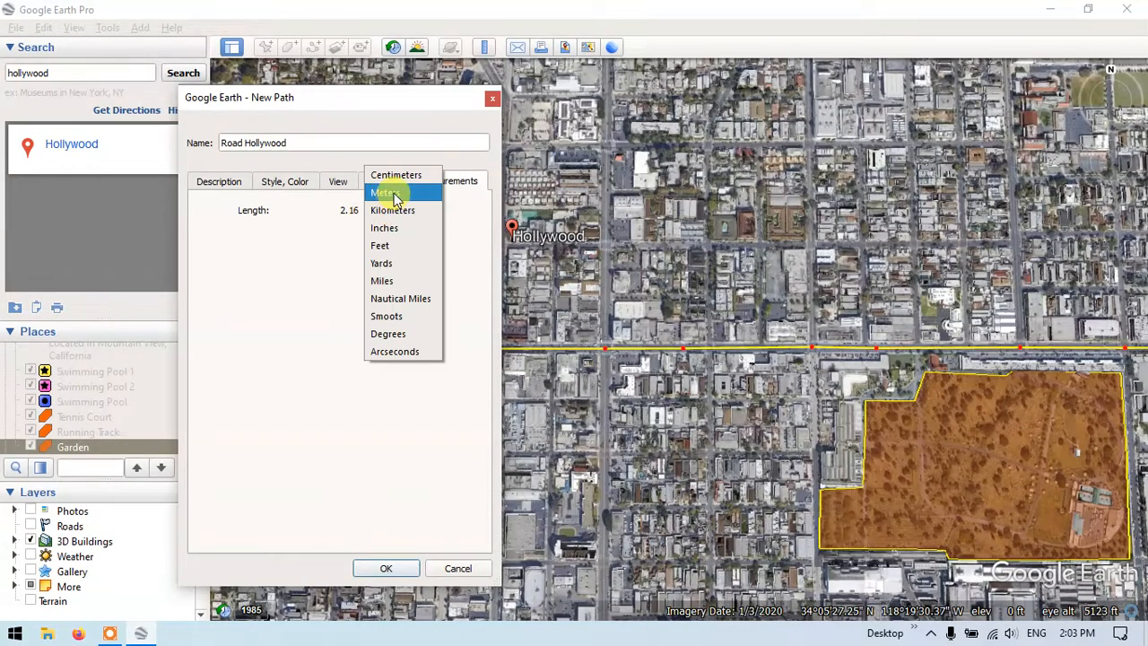
pyautogui.click(385, 190)
pyautogui.click(390, 219)
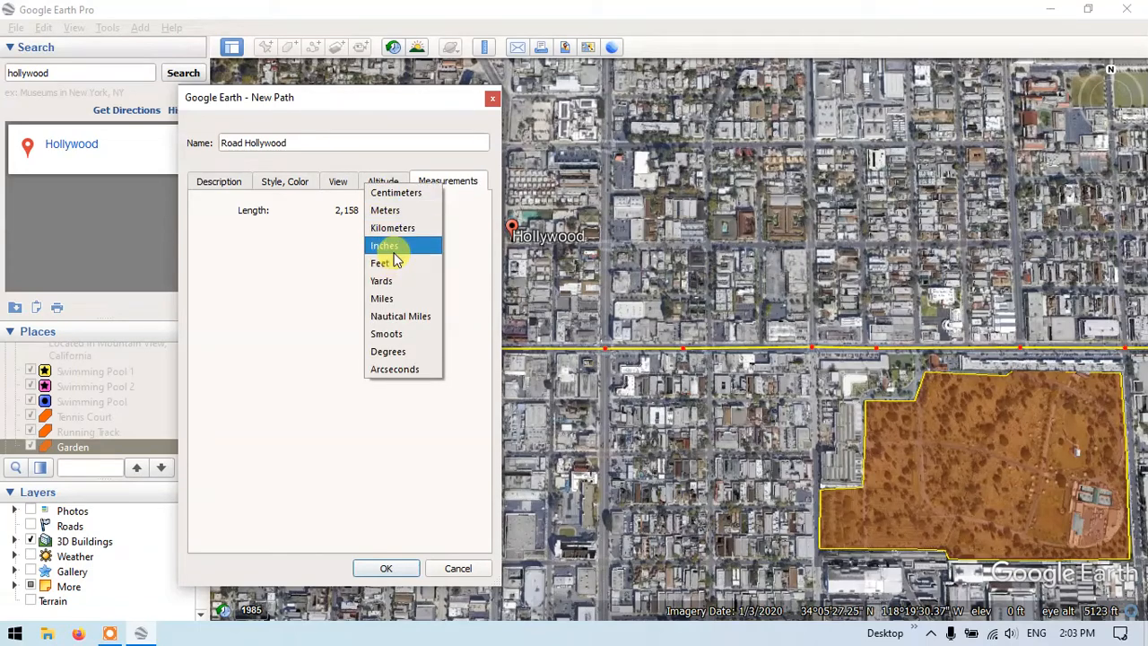
pyautogui.click(390, 299)
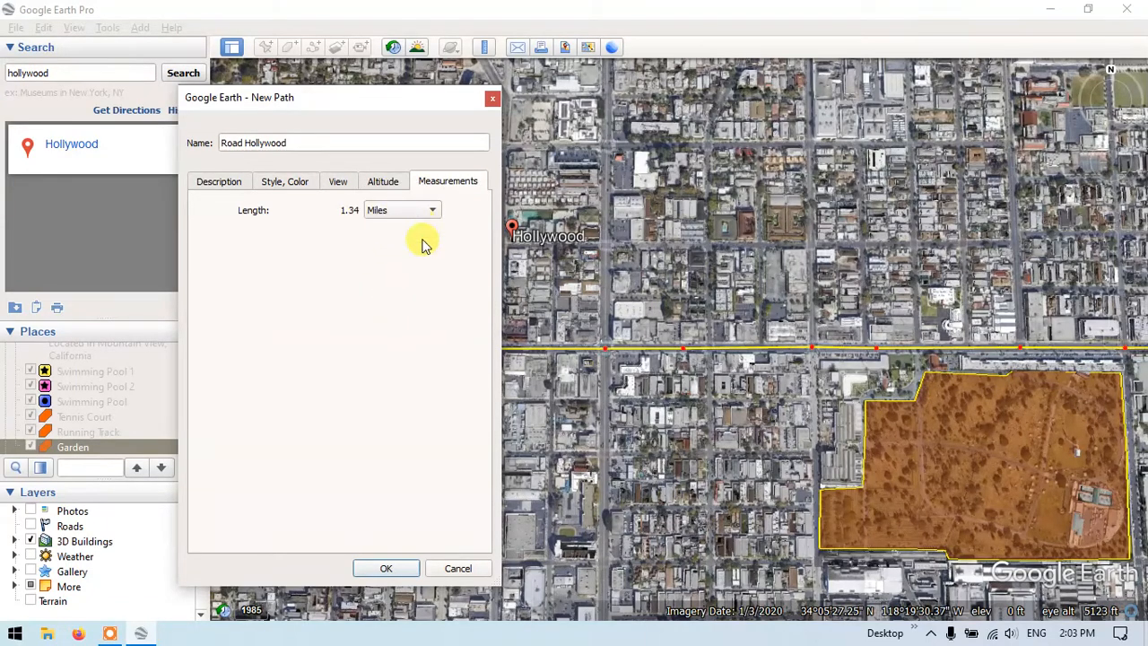
pyautogui.click(385, 569)
# Start a new path over the freeway in the hills northwest of the running track, with its properties window moved aside.
pyautogui.scroll(-3, 436, 326)
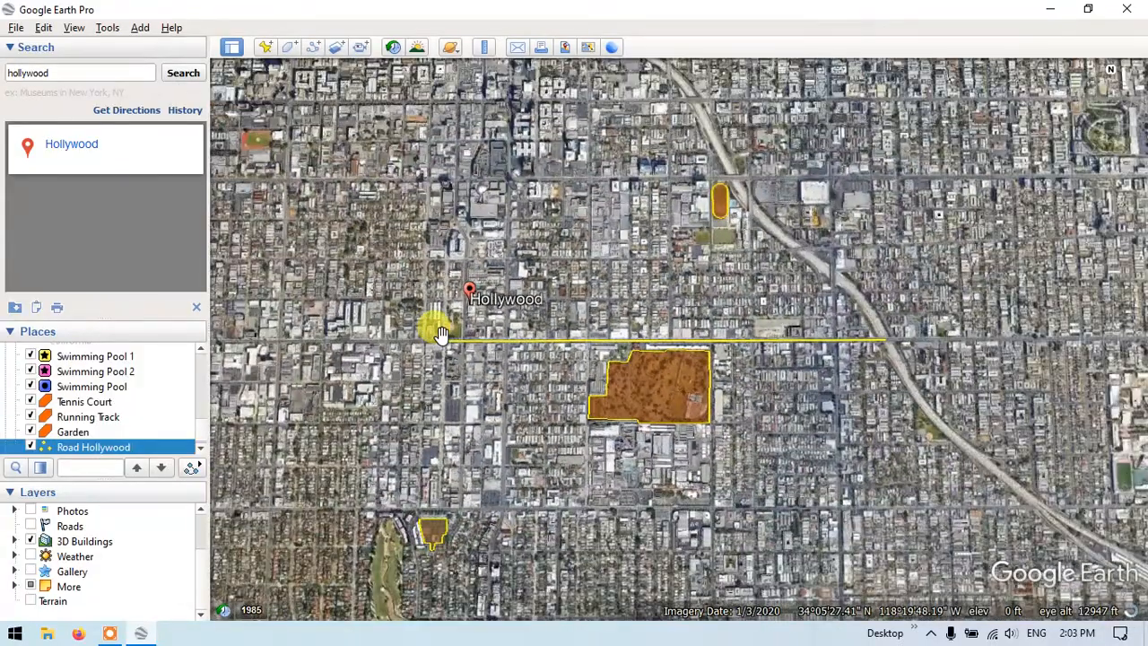
pyautogui.scroll(-3, 541, 341)
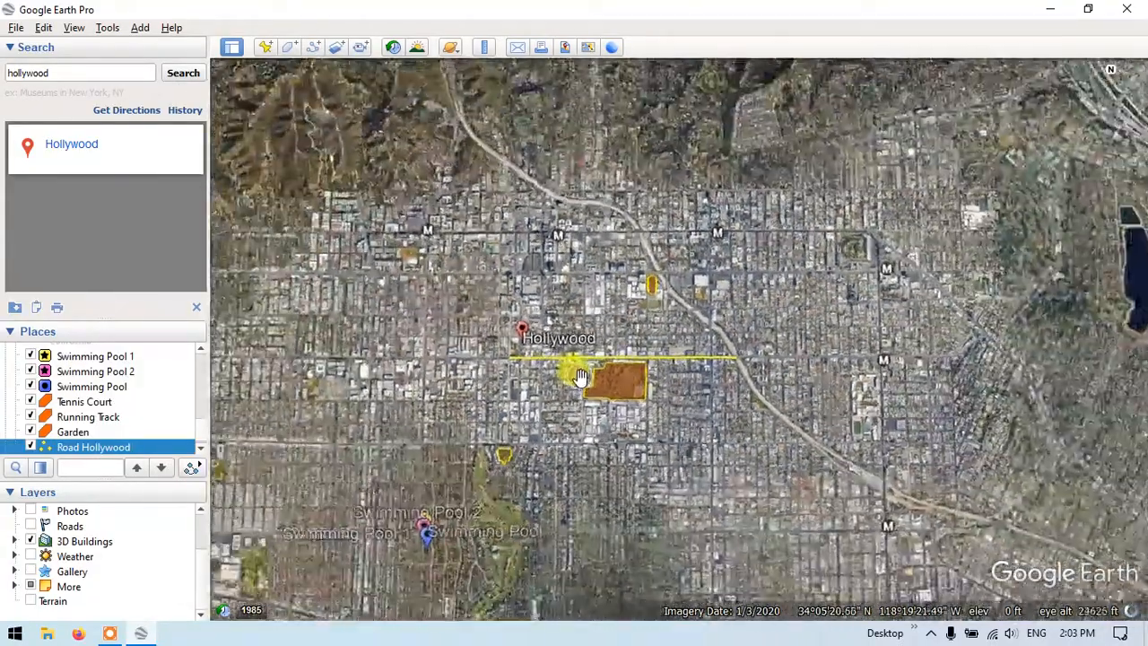
pyautogui.scroll(-1, 579, 377)
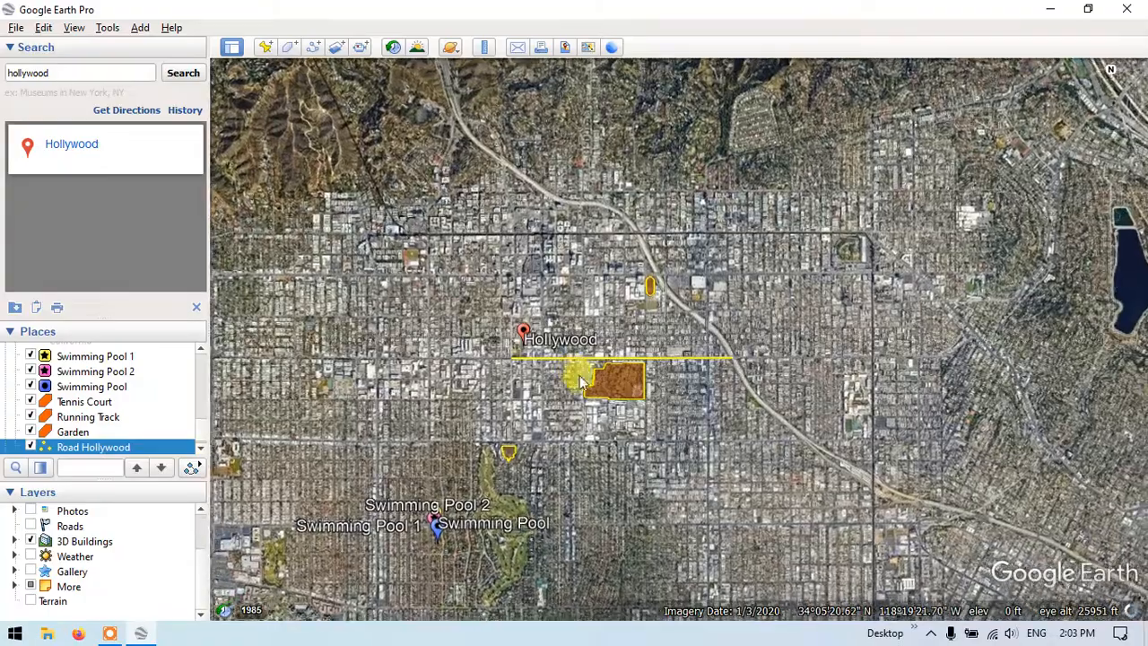
pyautogui.scroll(2, 597, 128)
pyautogui.scroll(2, 563, 204)
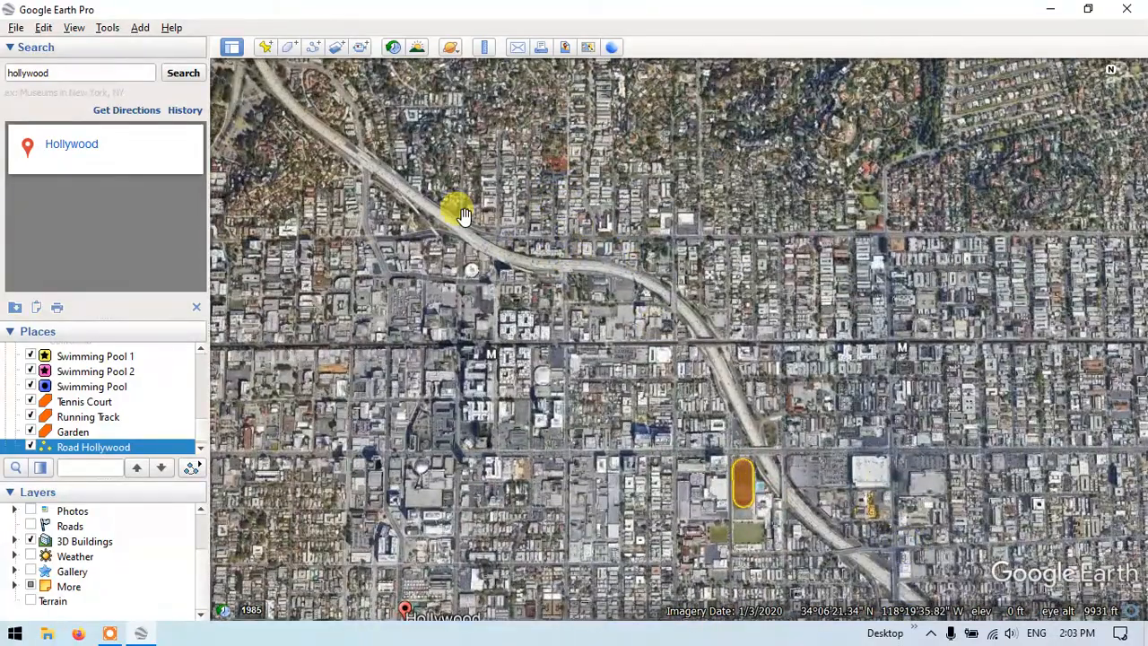
pyautogui.moveTo(463, 216); pyautogui.dragTo(601, 430)
pyautogui.moveTo(422, 221); pyautogui.dragTo(445, 267)
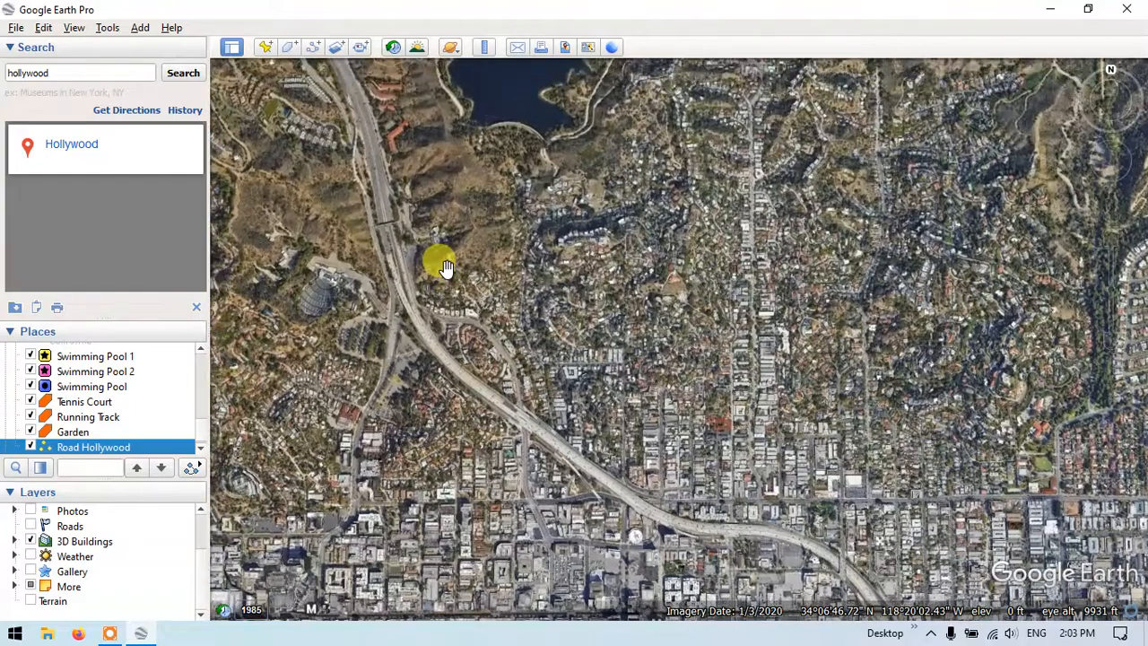
pyautogui.scroll(2, 446, 338)
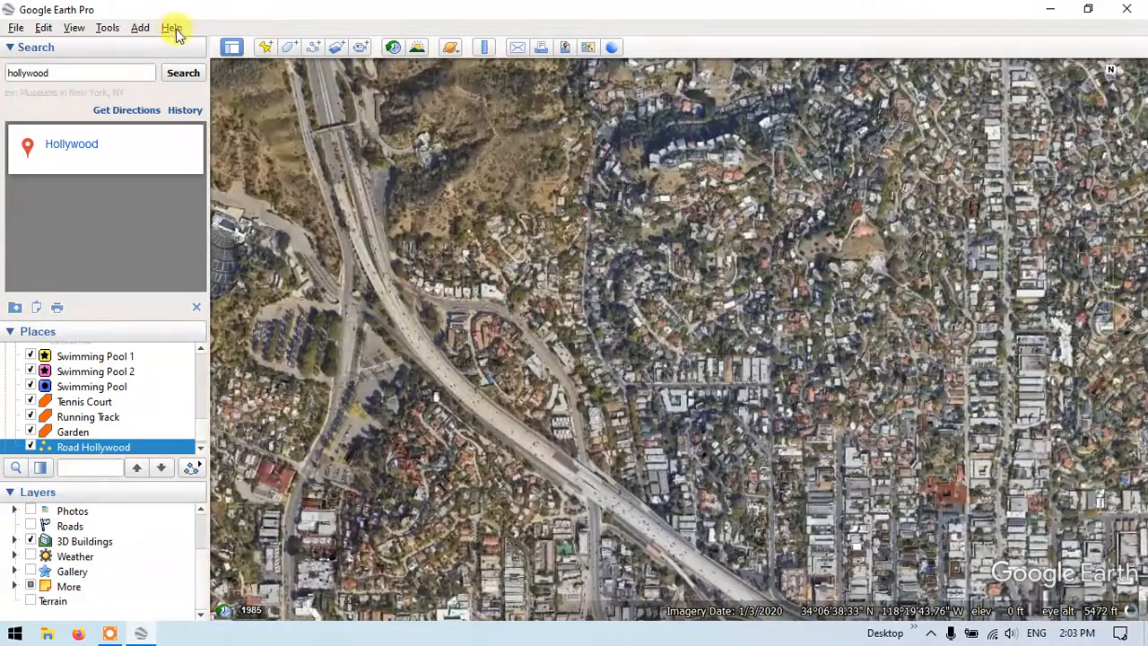
pyautogui.click(134, 27)
pyautogui.moveTo(171, 28)
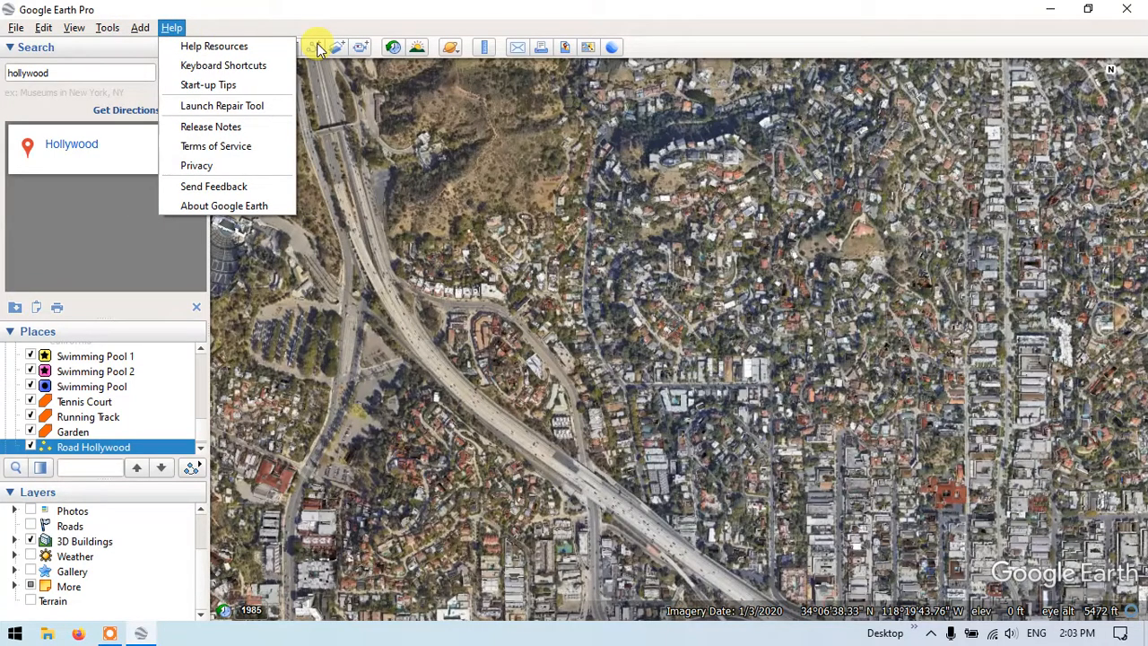
pyautogui.click(317, 47)
pyautogui.moveTo(348, 103); pyautogui.dragTo(105, 112)
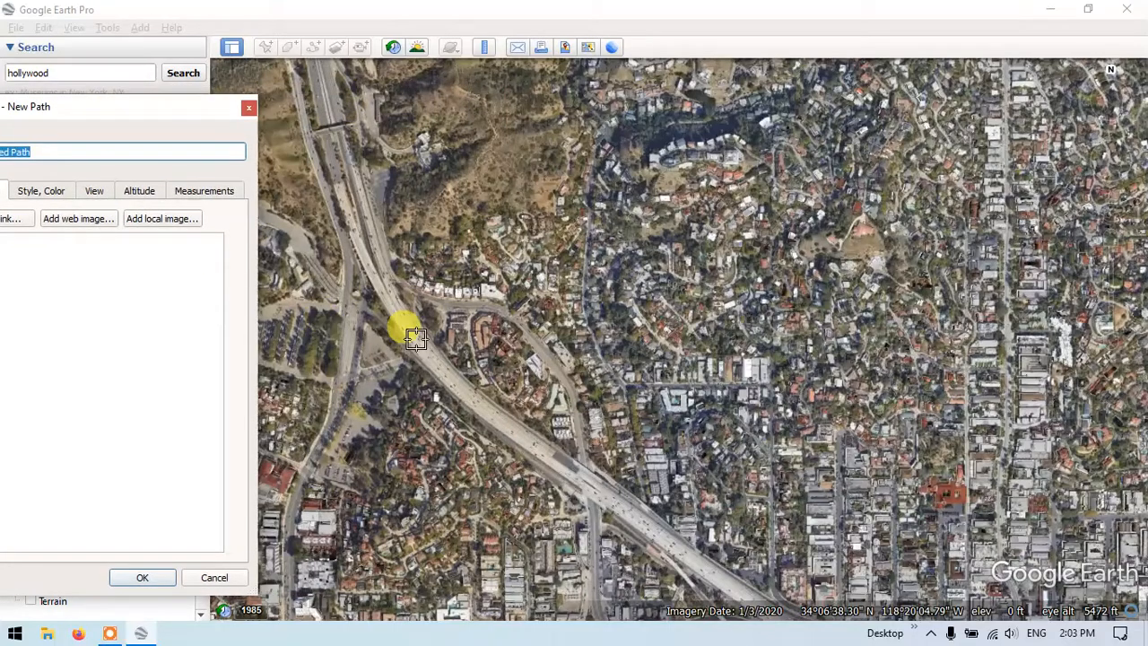
# Trace the path's first five points along the freeway's curve through the hills, moving the second point back onto the roadway.
pyautogui.scroll(3, 413, 331)
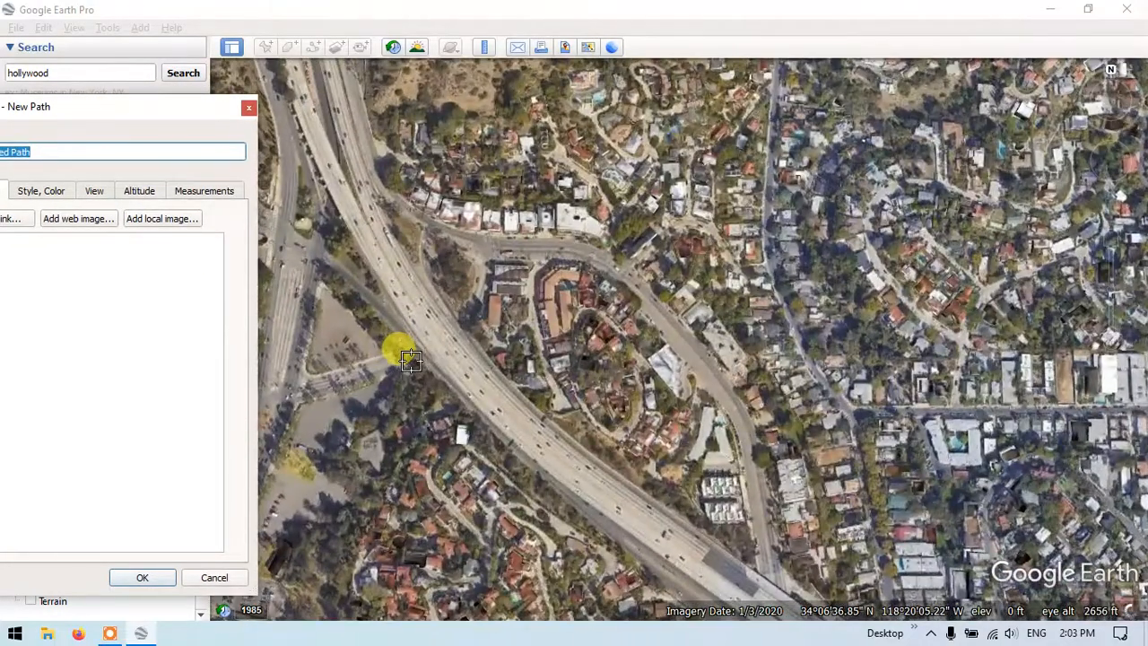
pyautogui.click(389, 261)
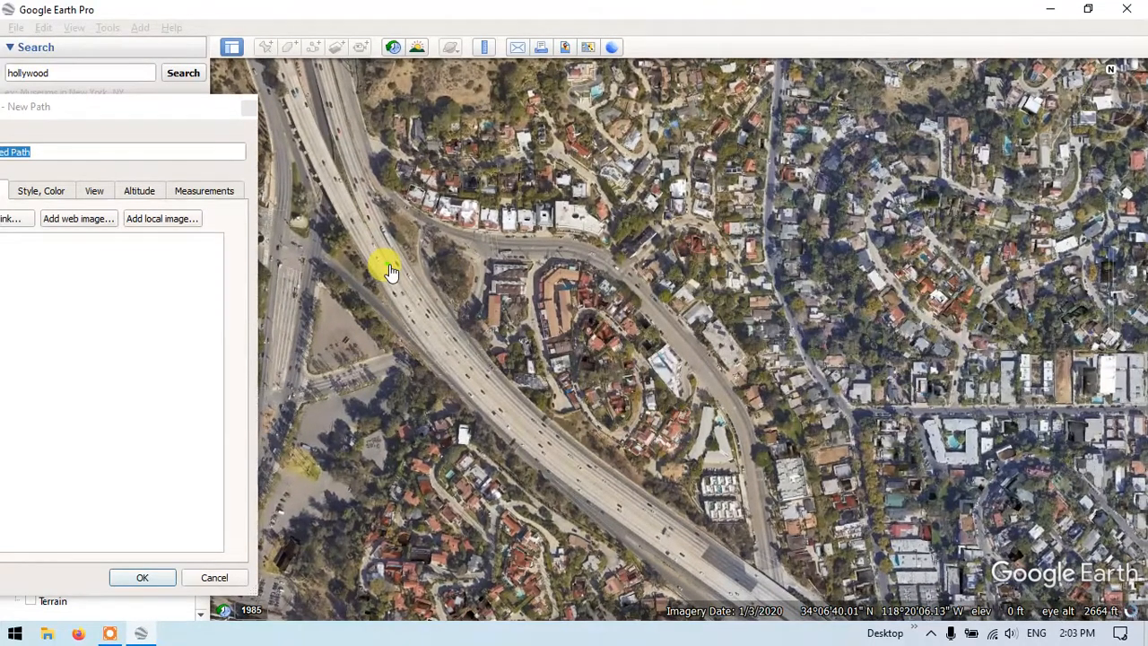
pyautogui.click(387, 264)
pyautogui.click(545, 446)
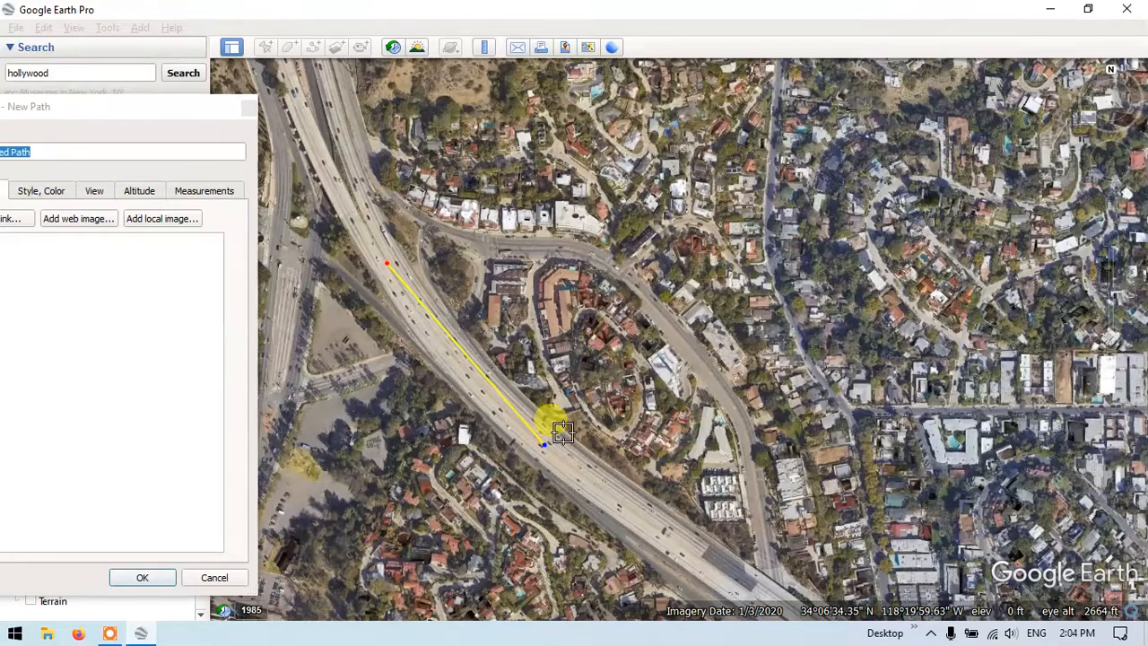
pyautogui.moveTo(545, 448); pyautogui.dragTo(441, 352)
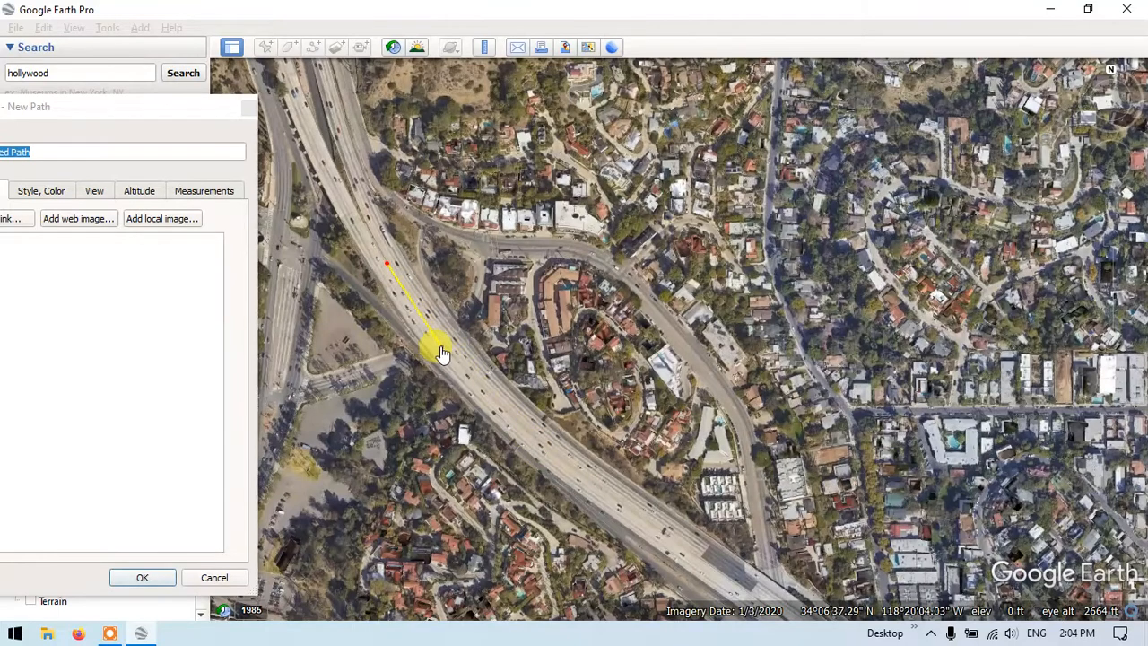
pyautogui.click(476, 382)
pyautogui.click(542, 446)
pyautogui.click(627, 510)
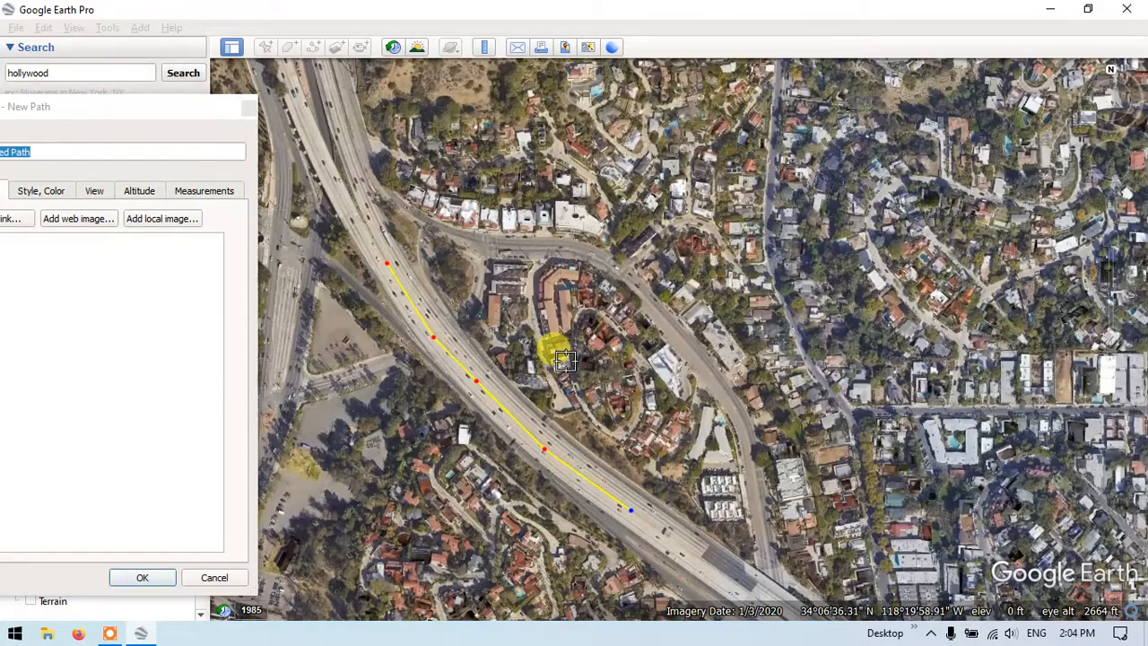
# Extend the path southeast along the freeway, across the overpass and onto the darker stretch of roadway.
pyautogui.scroll(-3, 549, 359)
pyautogui.scroll(3, 698, 547)
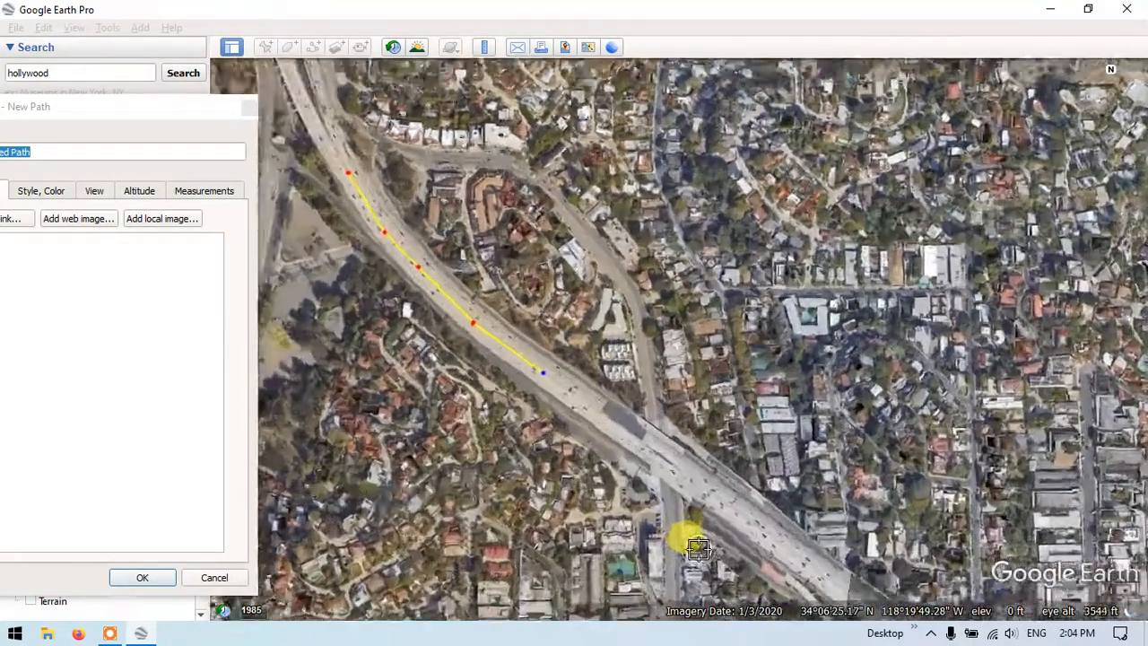
pyautogui.click(634, 420)
pyautogui.click(747, 502)
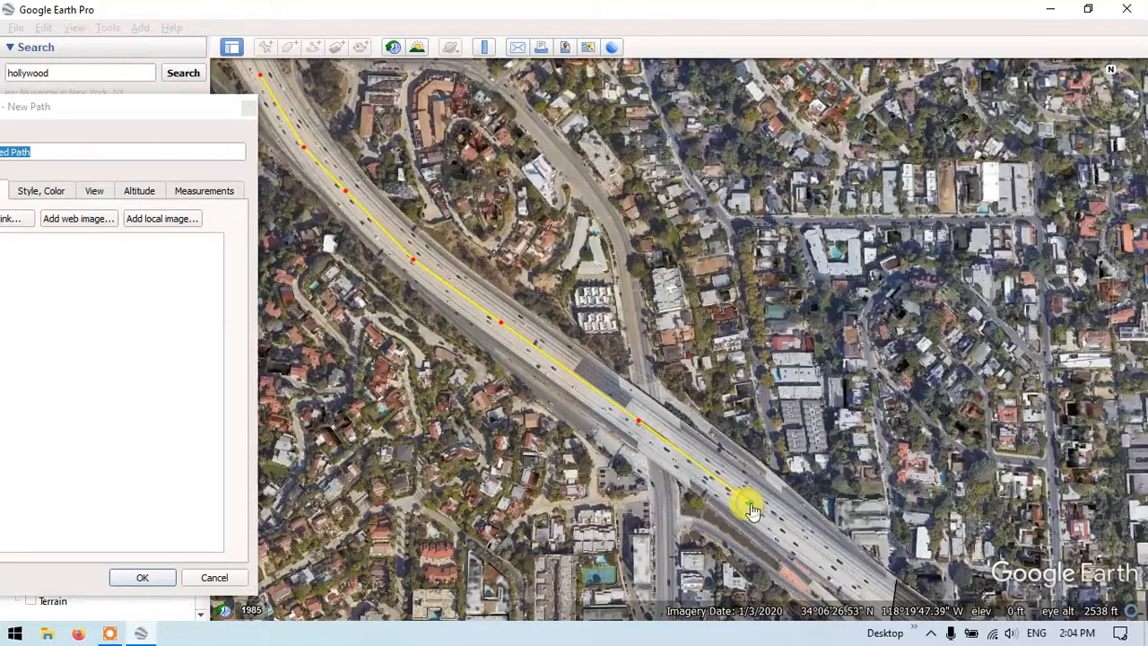
pyautogui.press('Down')
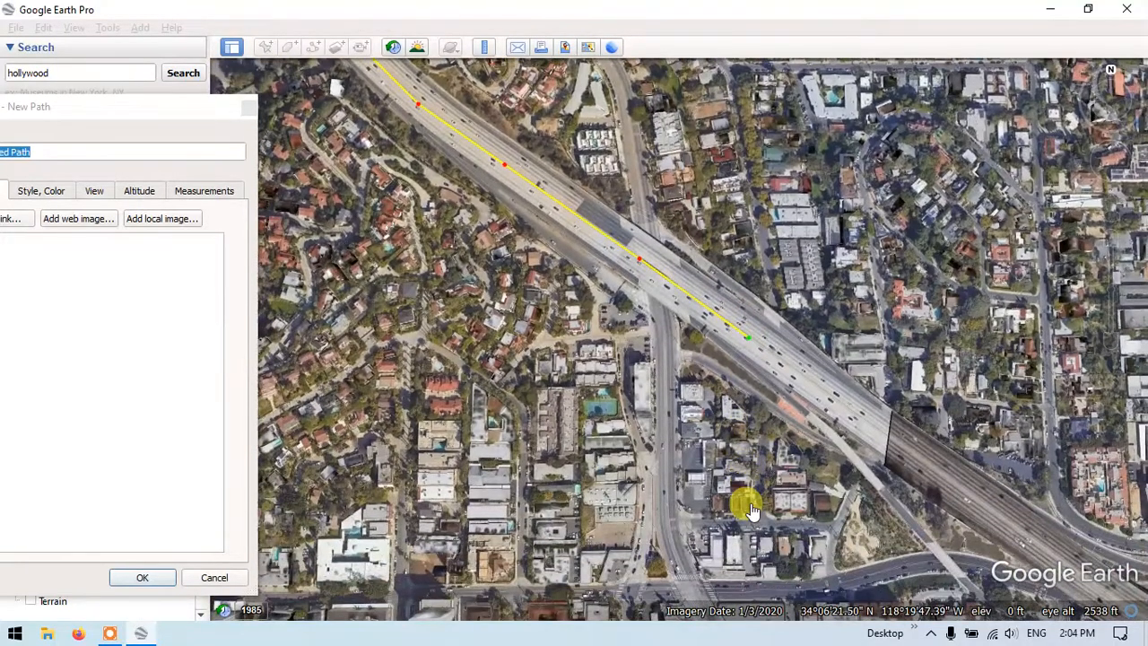
pyautogui.press('Down')
pyautogui.click(917, 374)
pyautogui.press('Right')
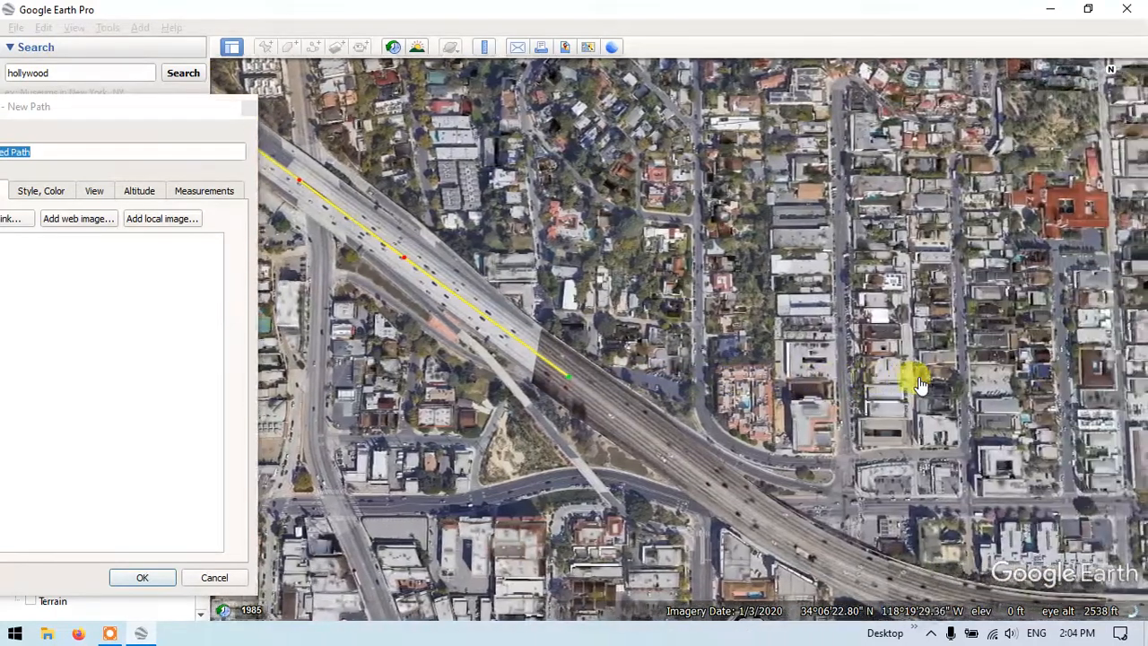
pyautogui.click(737, 514)
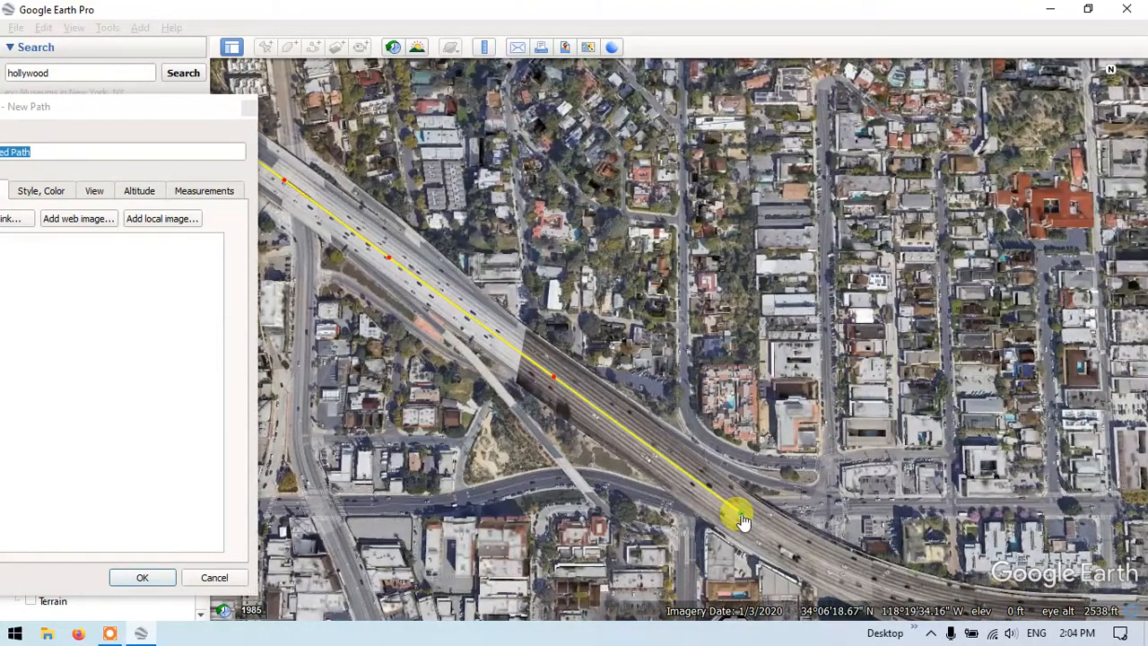
pyautogui.moveTo(737, 514); pyautogui.dragTo(737, 519)
# Continue the path with closely spaced points around the freeway's eastward curve, onto the lighter stretch beyond the dark section.
pyautogui.press('Left')
pyautogui.press('Down')
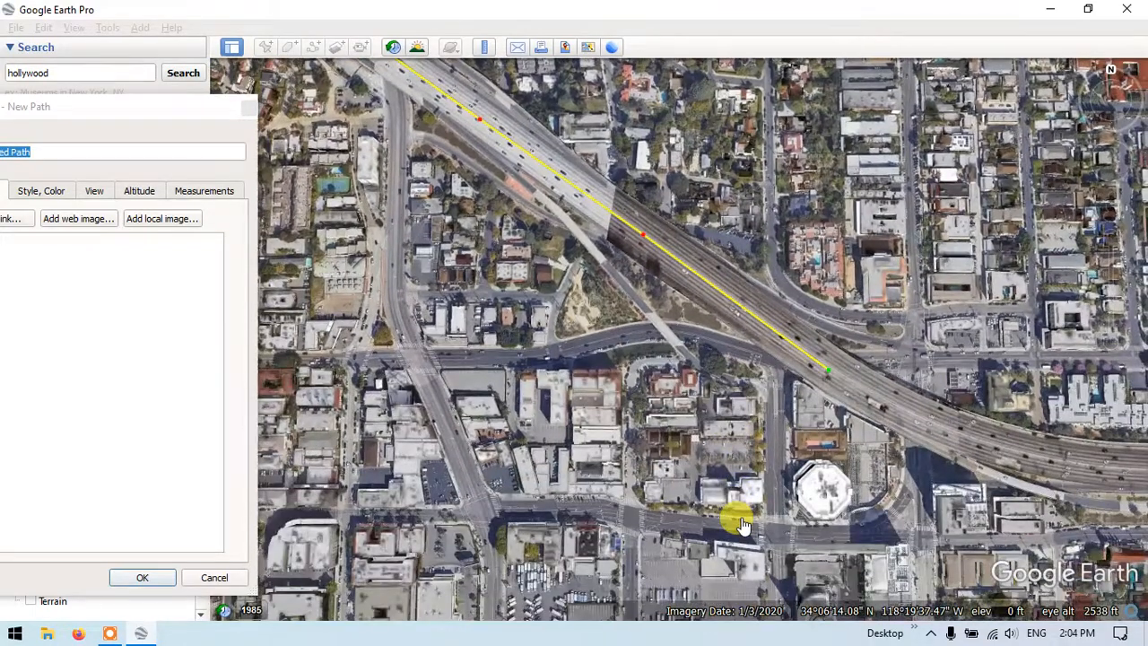
pyautogui.press('Down')
pyautogui.press('Right')
pyautogui.press('Down')
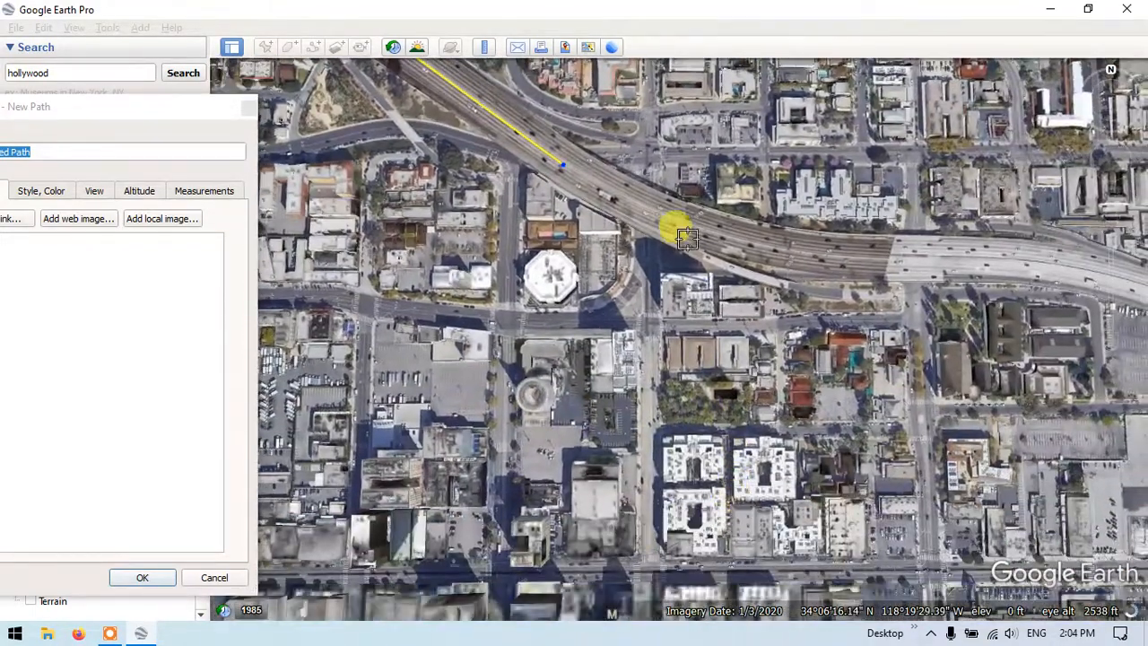
pyautogui.click(604, 185)
pyautogui.click(645, 207)
pyautogui.click(683, 226)
pyautogui.click(721, 235)
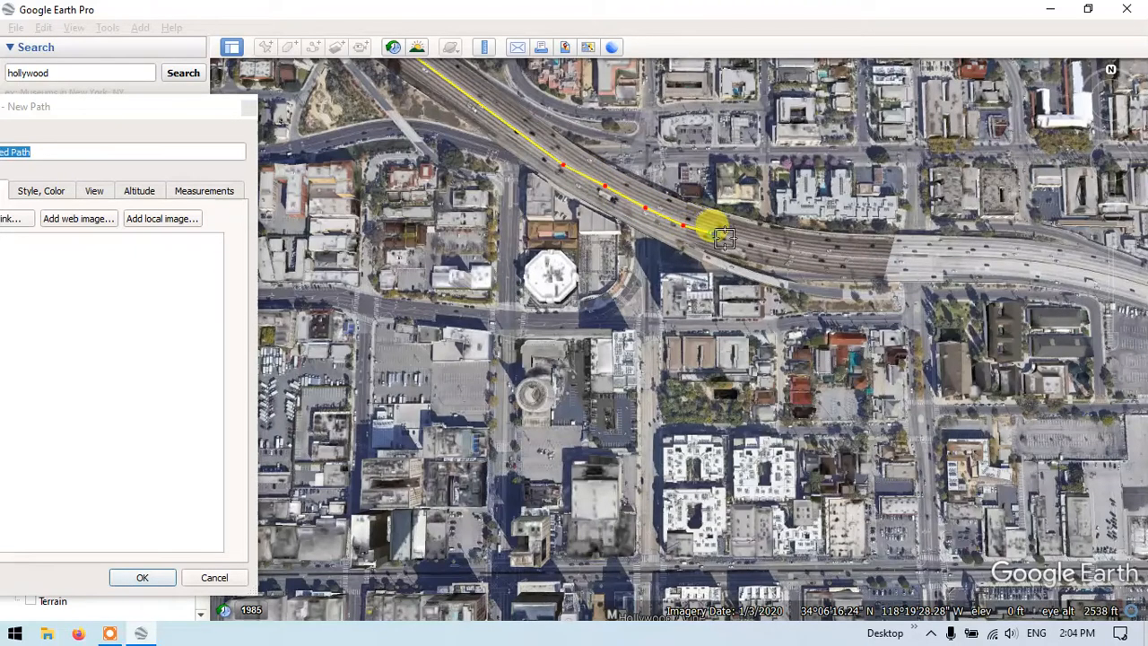
pyautogui.click(753, 244)
pyautogui.click(803, 251)
pyautogui.click(842, 256)
pyautogui.click(893, 256)
pyautogui.click(938, 259)
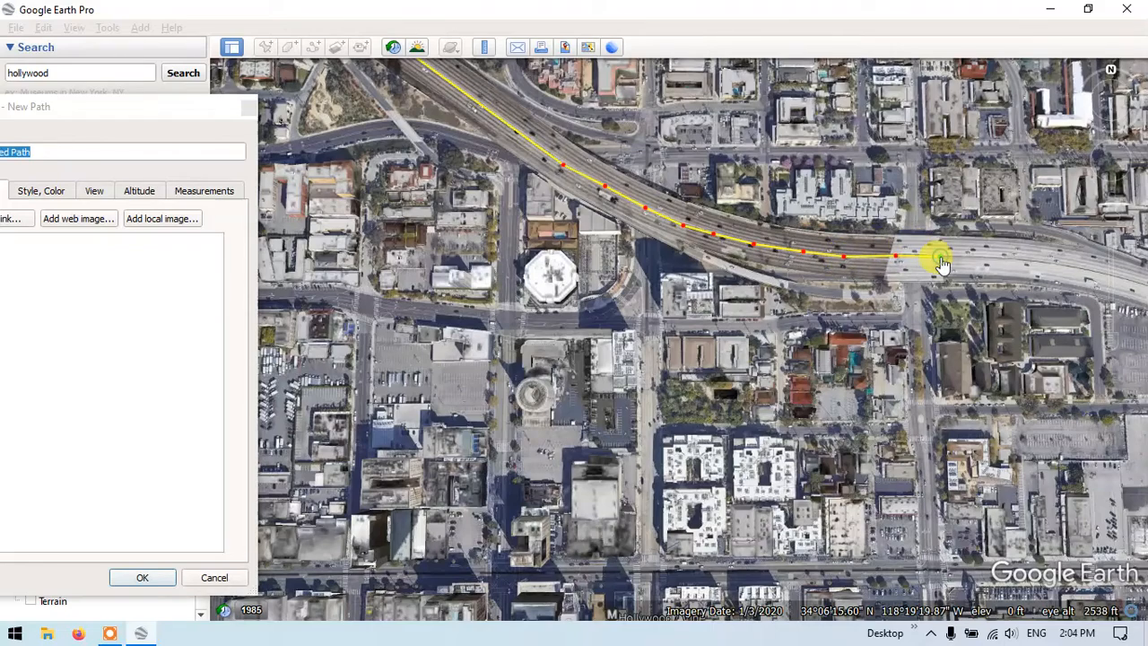
# Trace the path along the light-coloured freeway as it bends from east to southeast, past the large parking lot.
pyautogui.press('Right')
pyautogui.press('Down')
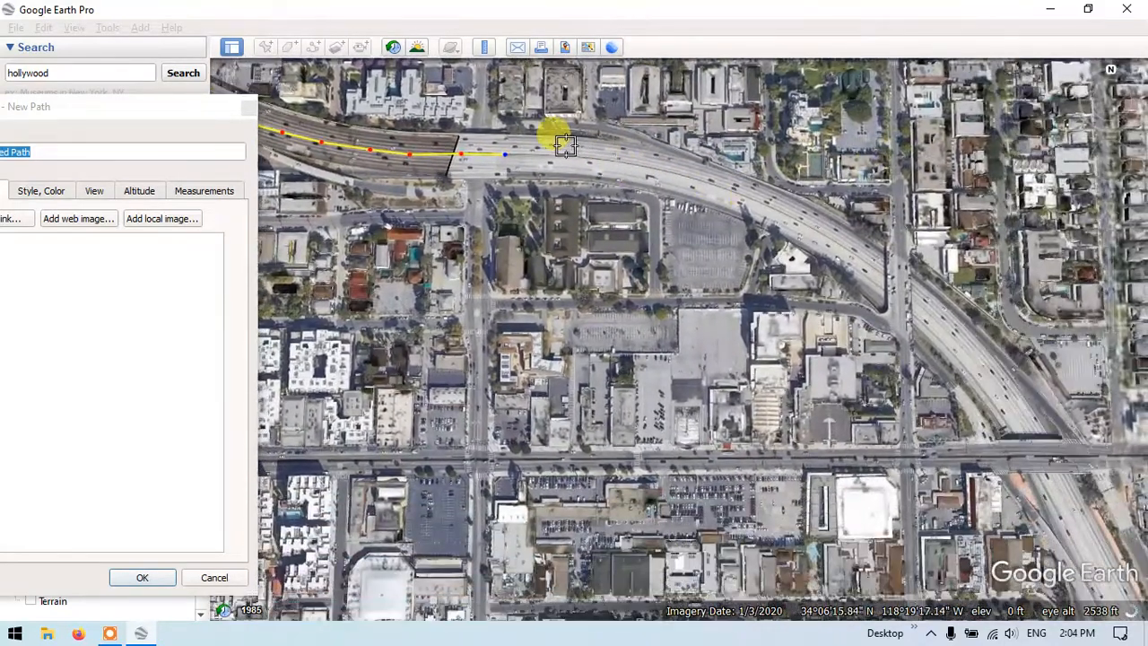
pyautogui.click(531, 156)
pyautogui.click(579, 160)
pyautogui.click(633, 165)
pyautogui.click(688, 179)
pyautogui.click(724, 190)
pyautogui.click(764, 202)
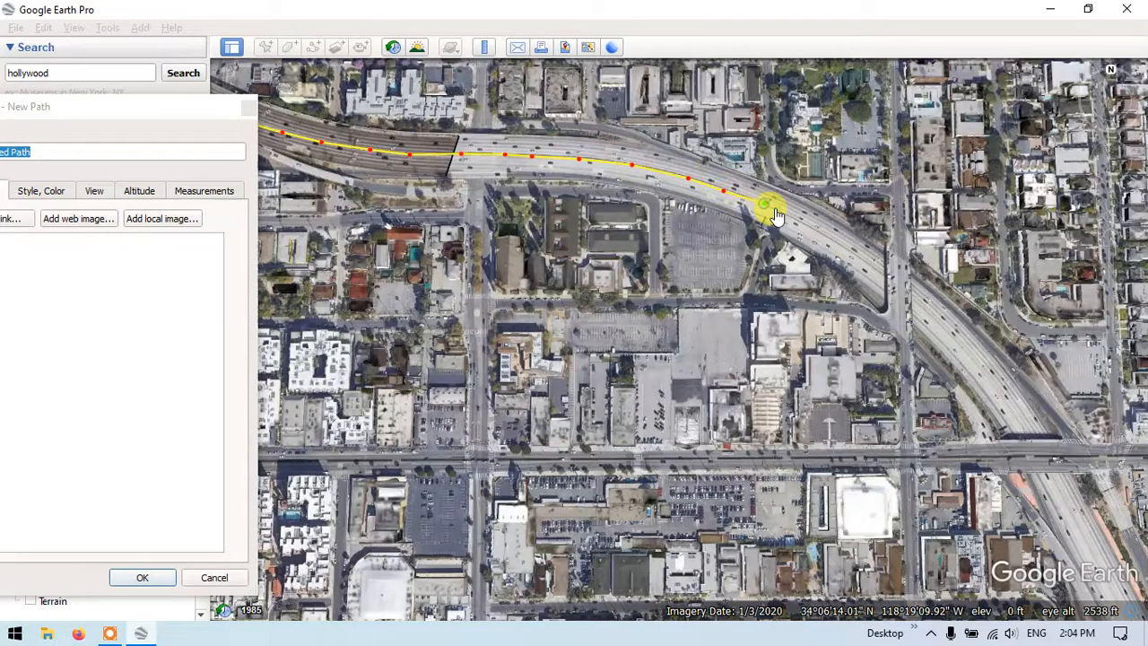
pyautogui.click(838, 240)
pyautogui.click(886, 274)
pyautogui.click(936, 321)
pyautogui.click(970, 360)
# Extend the path southeast over two major cross streets to the freeway stretch beside the running track.
pyautogui.press('Right')
pyautogui.press('Down')
pyautogui.press('Right')
pyautogui.click(619, 233)
pyautogui.click(662, 294)
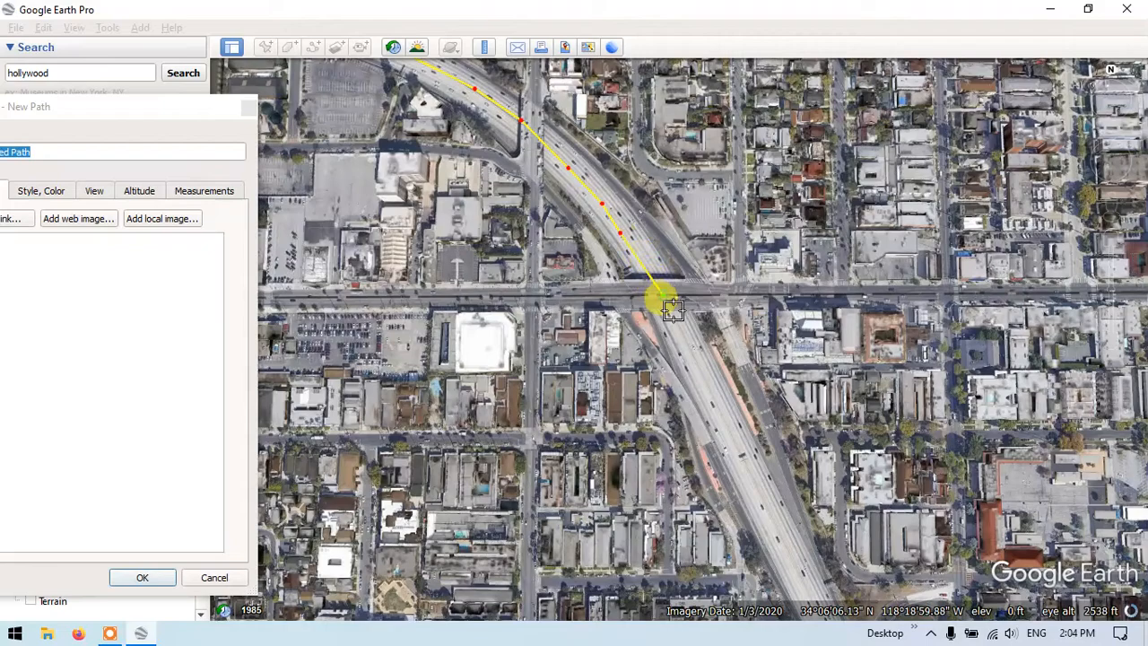
pyautogui.click(687, 344)
pyautogui.click(726, 425)
pyautogui.press('Down')
pyautogui.press('Right')
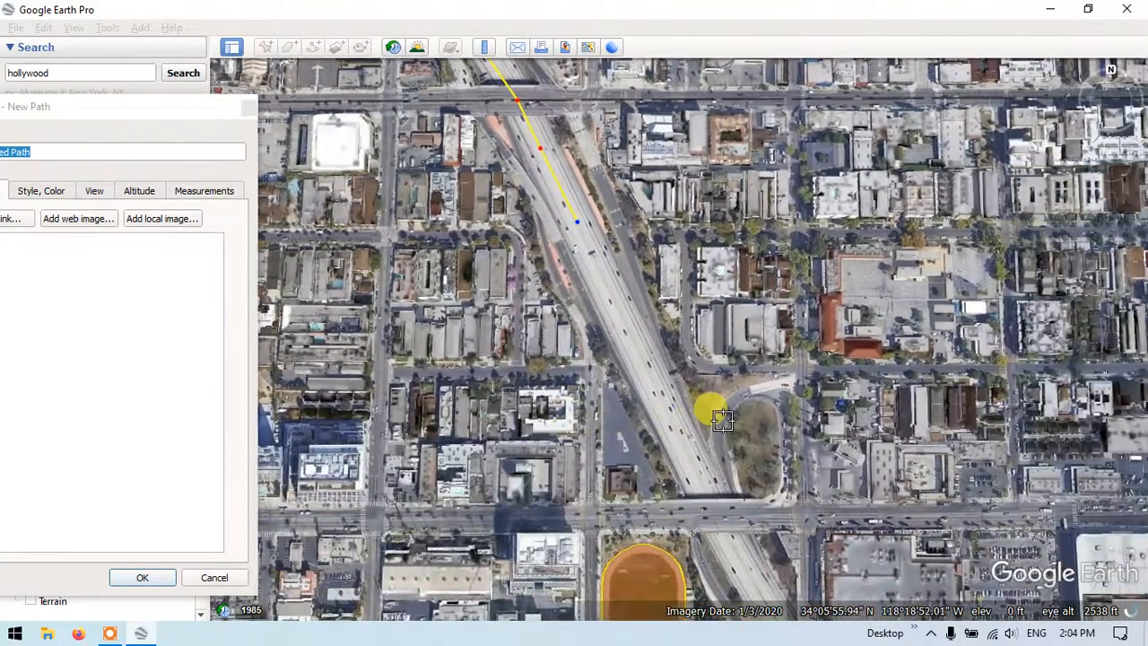
pyautogui.press('Down')
pyautogui.click(663, 352)
pyautogui.click(709, 422)
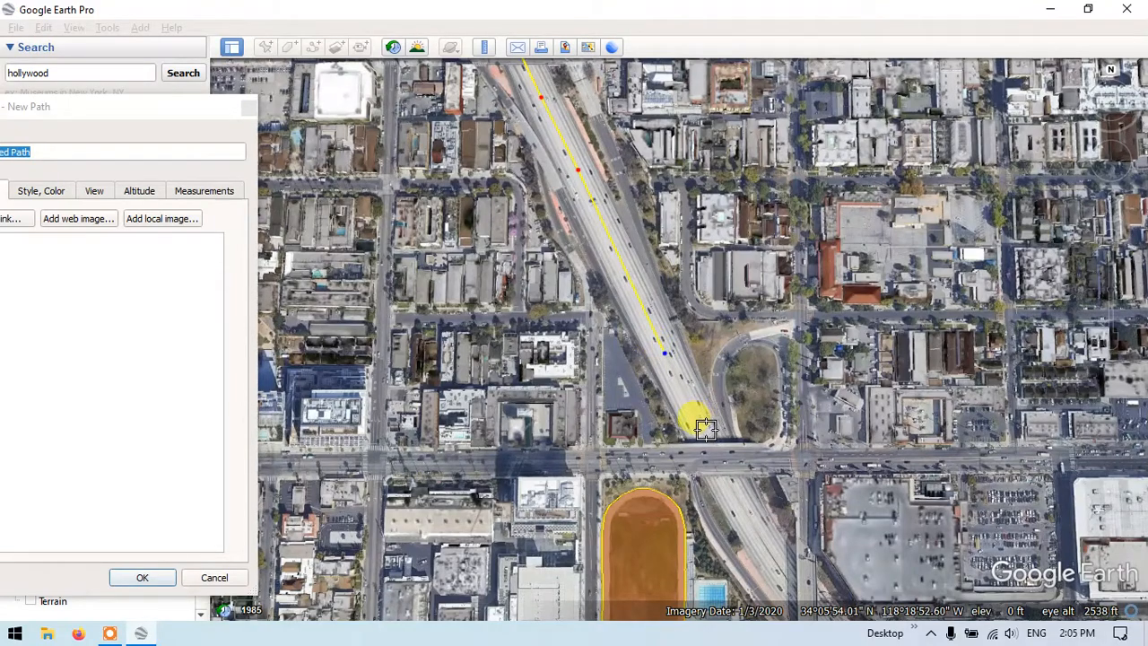
pyautogui.click(745, 519)
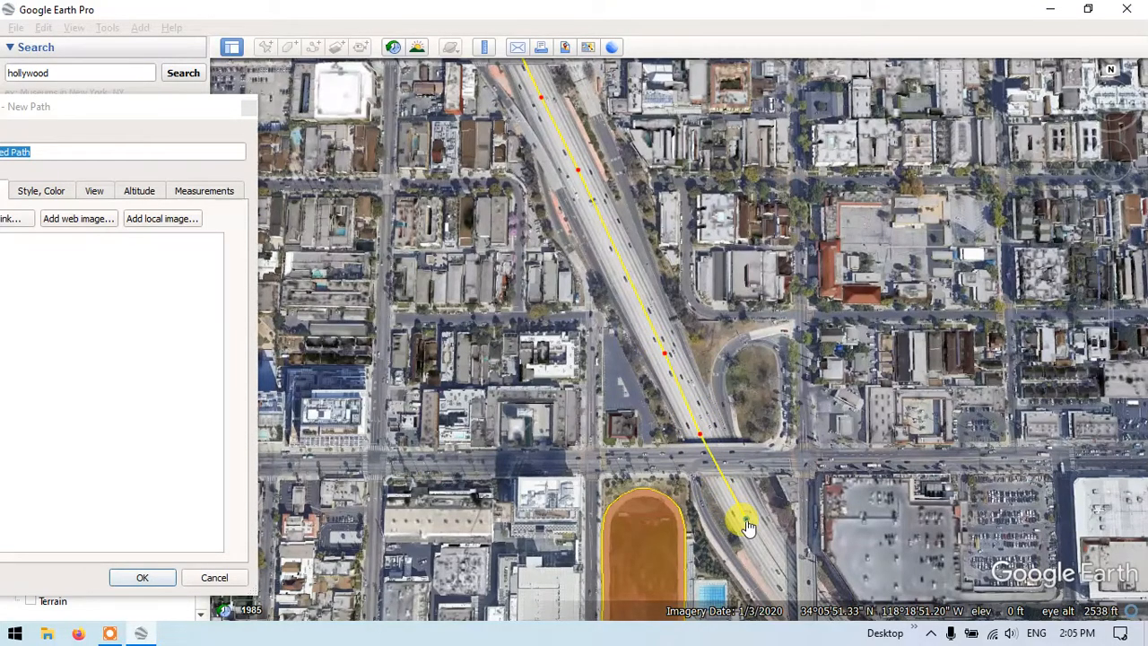
# Trace the path past the running track and pool, ending it on the freeway just before the next cross street.
pyautogui.press('Right')
pyautogui.press('Down')
pyautogui.press('Right')
pyautogui.press('Down')
pyautogui.click(452, 303)
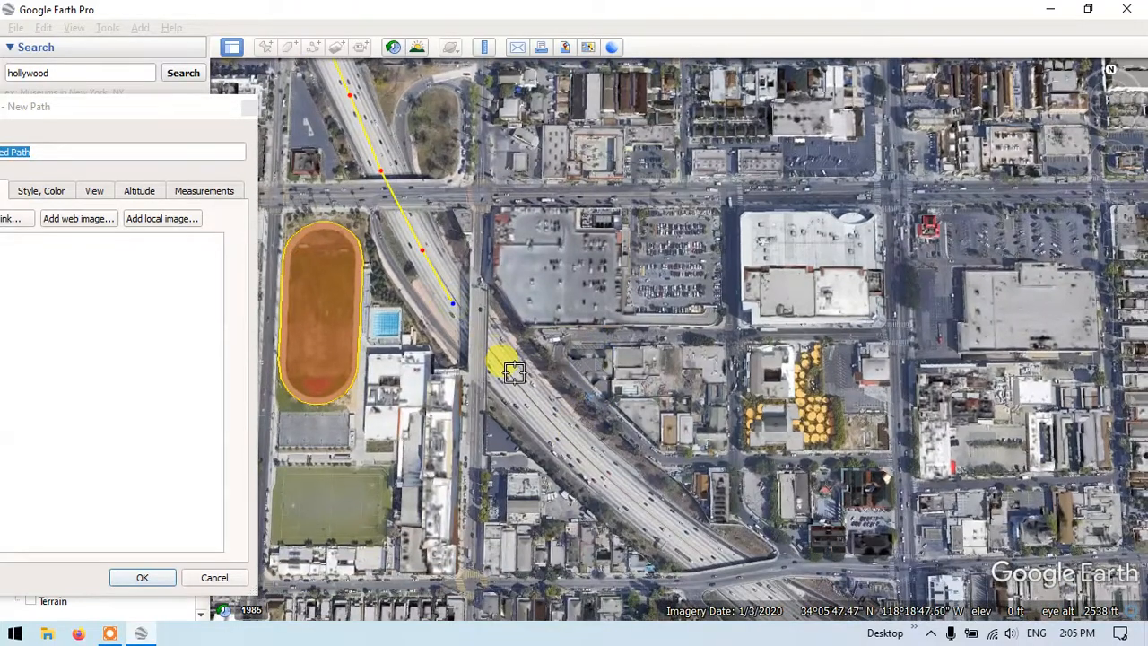
pyautogui.click(502, 367)
pyautogui.click(529, 403)
pyautogui.click(566, 437)
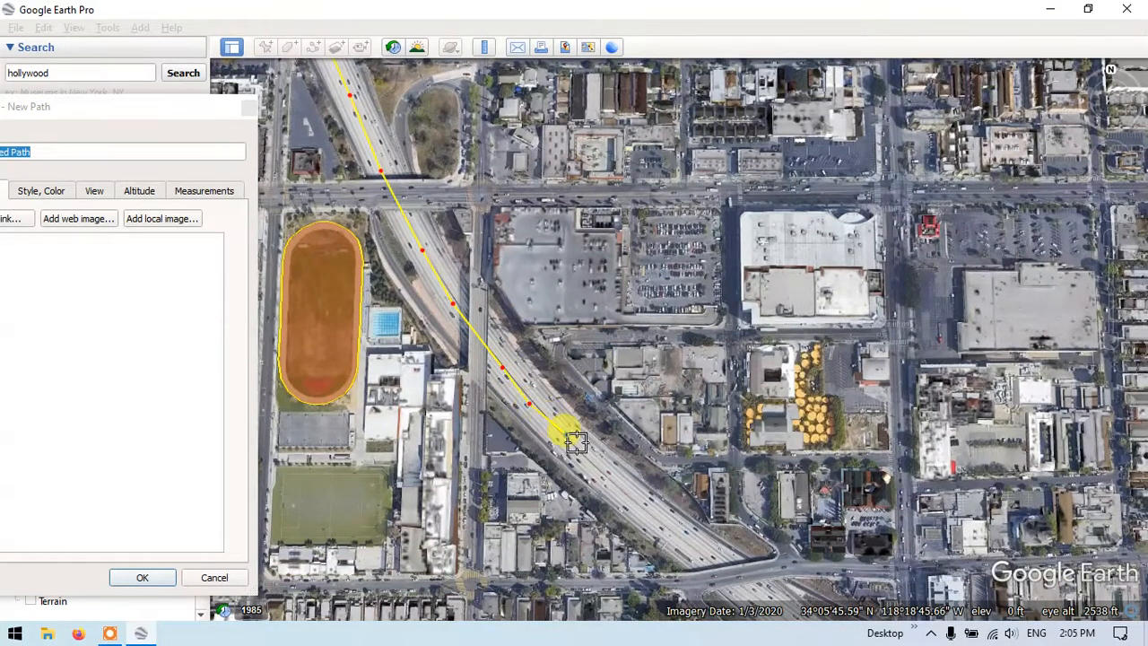
pyautogui.click(606, 476)
pyautogui.click(644, 507)
pyautogui.click(684, 539)
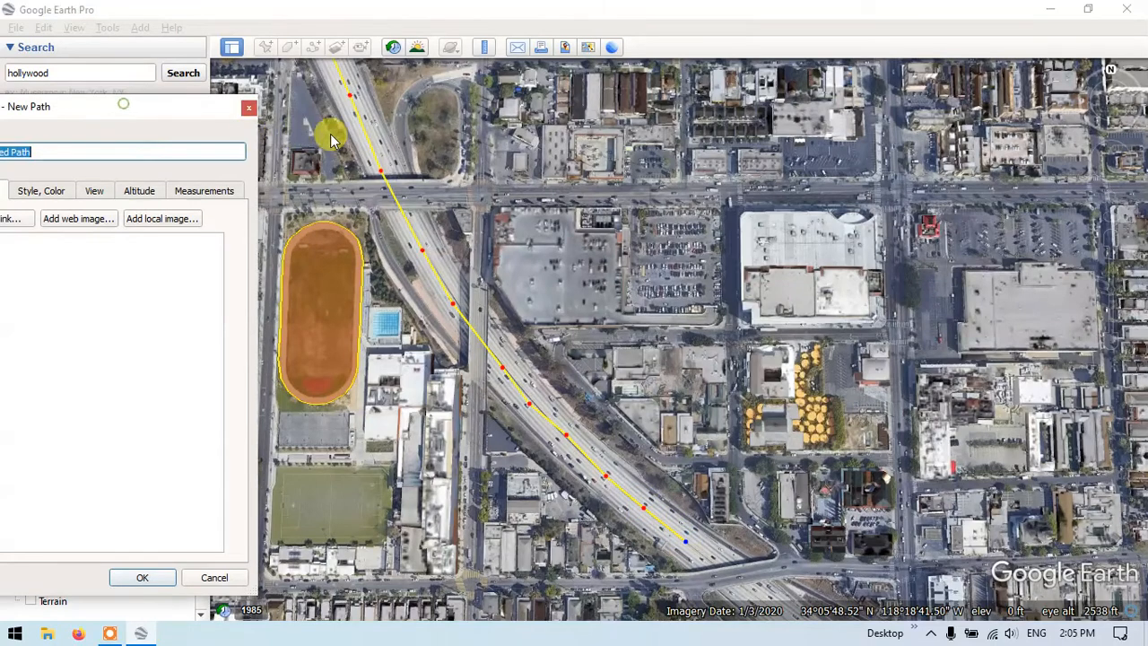
# Name the path Highway, set its line colour to orange (#ff5500), and save it.
pyautogui.moveTo(170, 109); pyautogui.dragTo(375, 126)
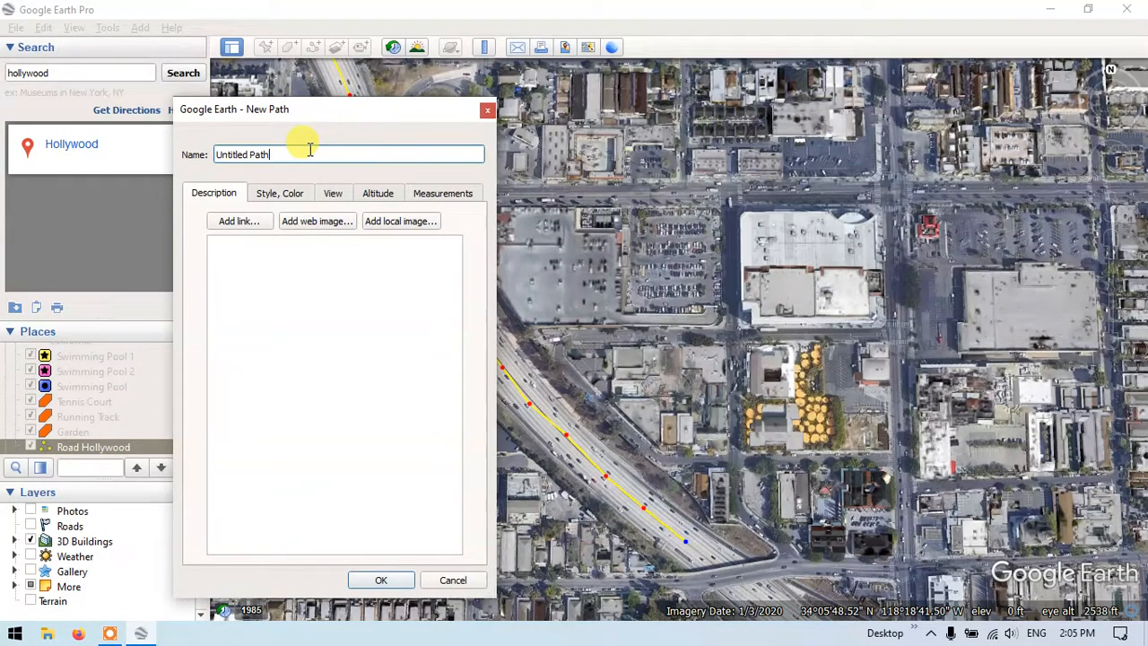
pyautogui.moveTo(274, 159); pyautogui.dragTo(189, 157)
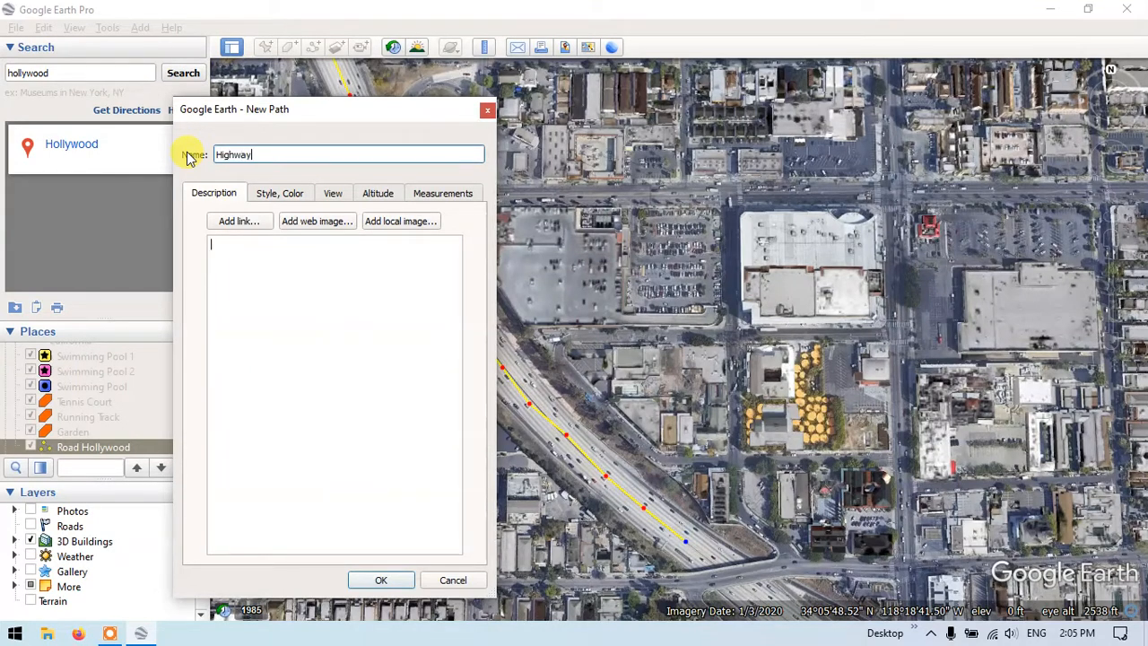
pyautogui.click(280, 192)
pyautogui.click(346, 247)
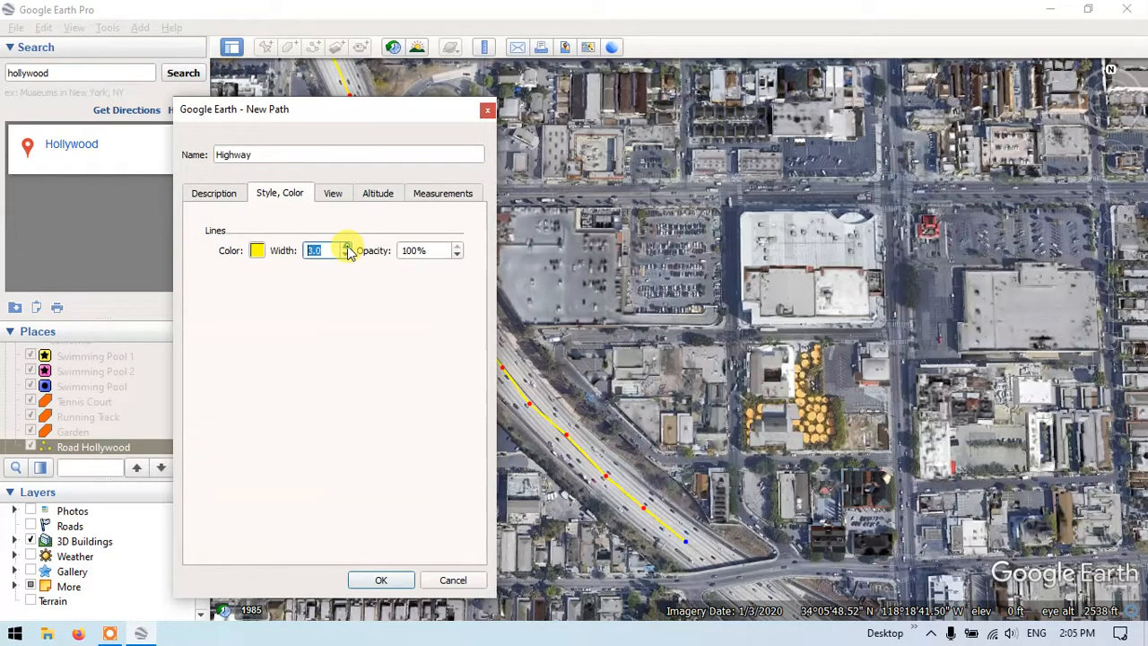
pyautogui.click(257, 251)
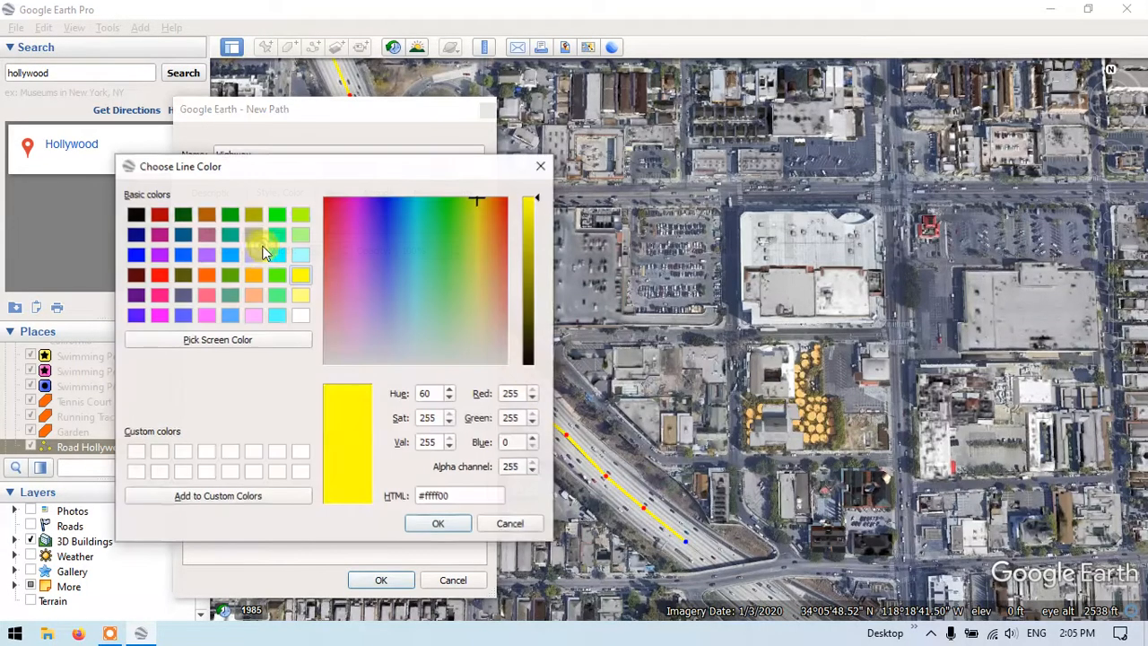
pyautogui.click(201, 274)
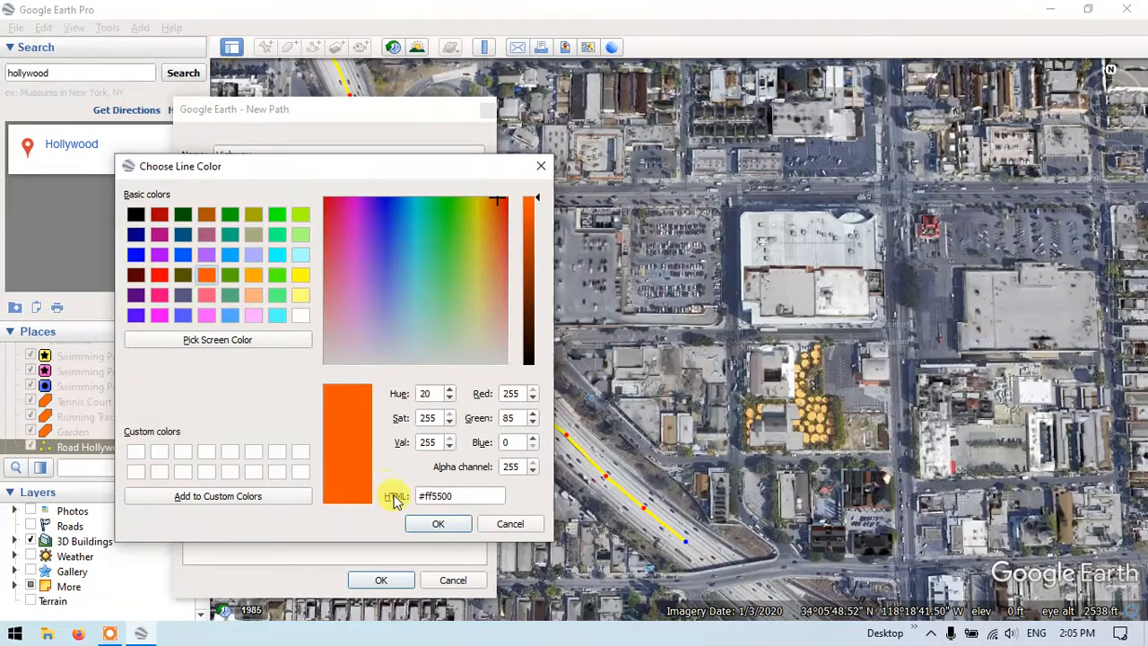
pyautogui.click(438, 523)
pyautogui.click(377, 578)
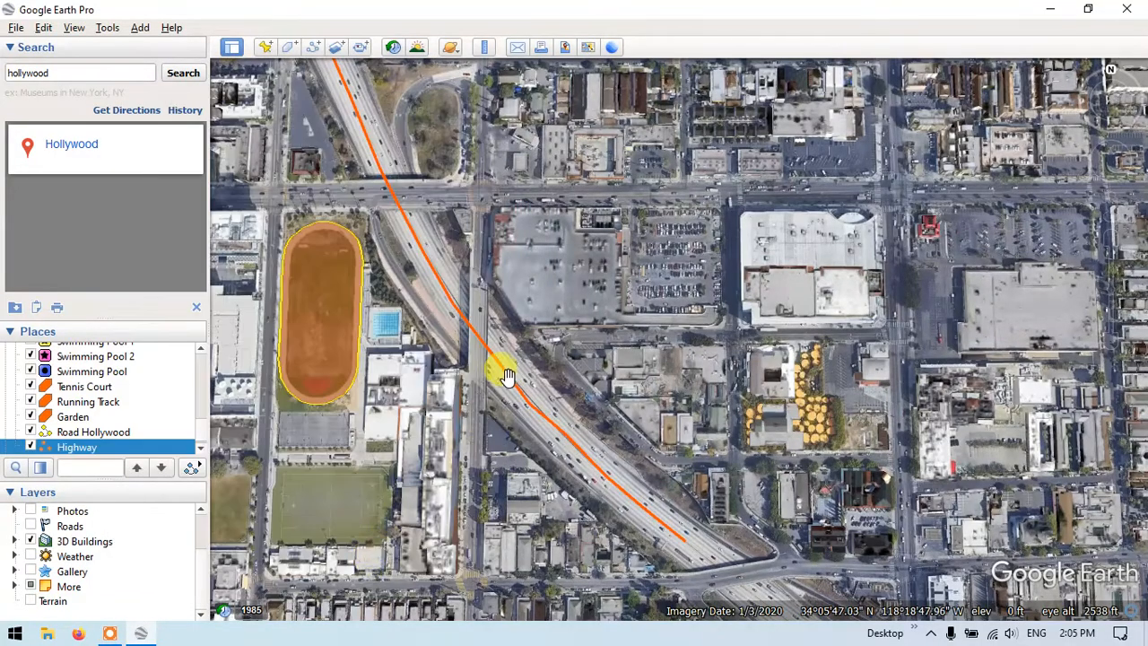
# Examine the Highway path alongside the other marked features on the map and their entries in the saved places.
pyautogui.scroll(-8, 508, 375)
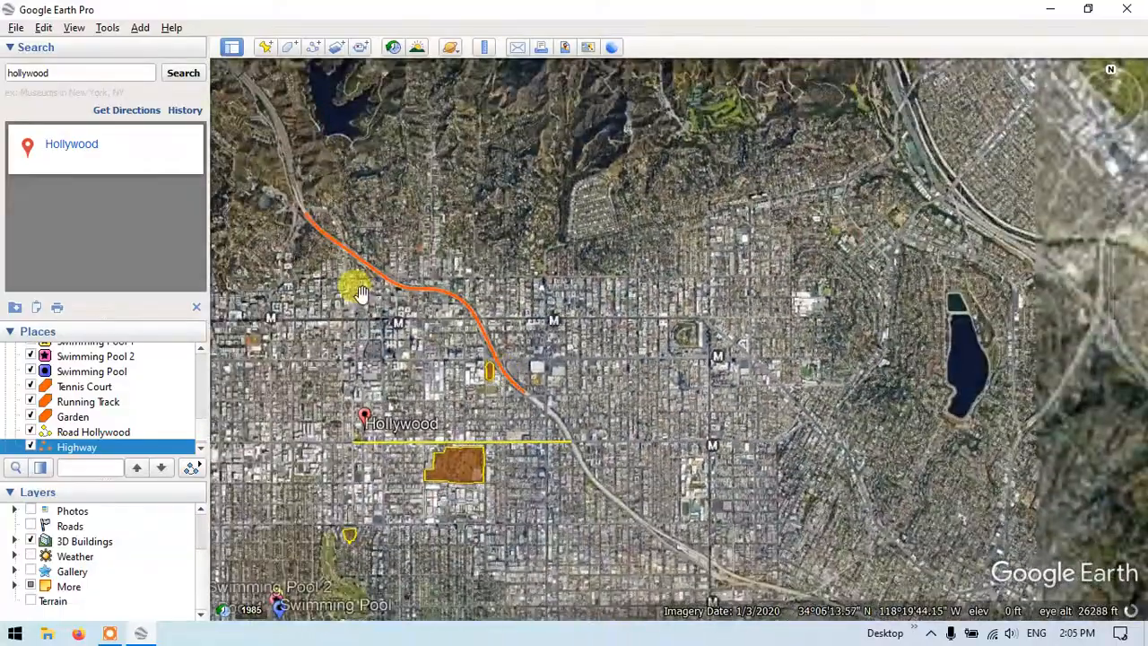
pyautogui.moveTo(358, 292); pyautogui.dragTo(538, 281)
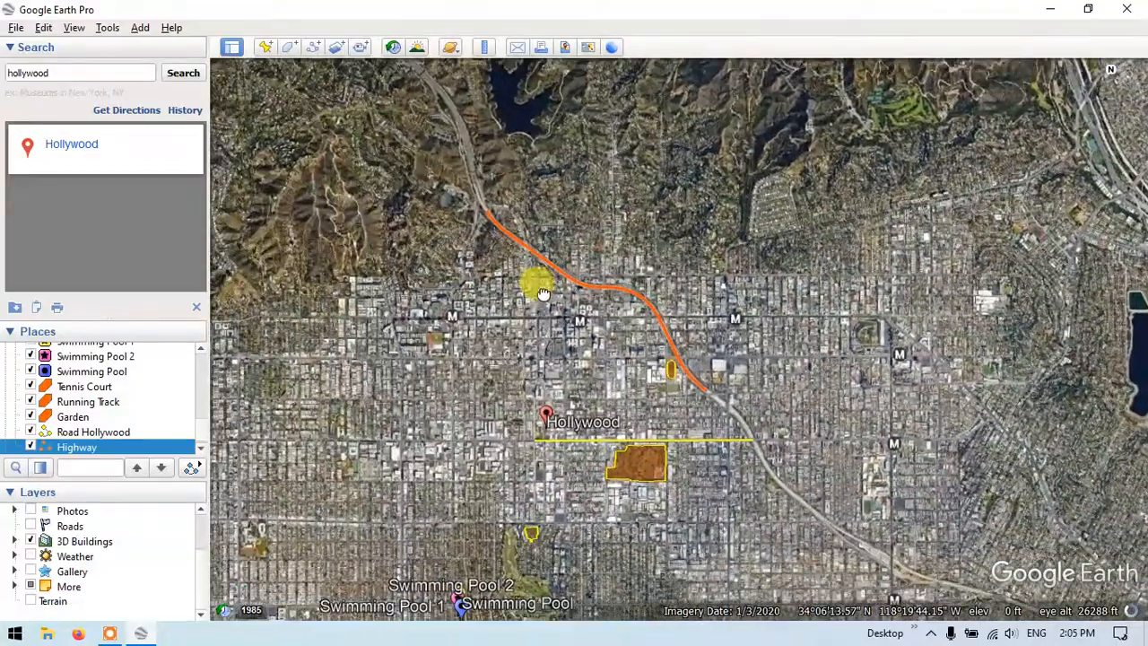
pyautogui.scroll(3, 564, 322)
pyautogui.scroll(2, 565, 323)
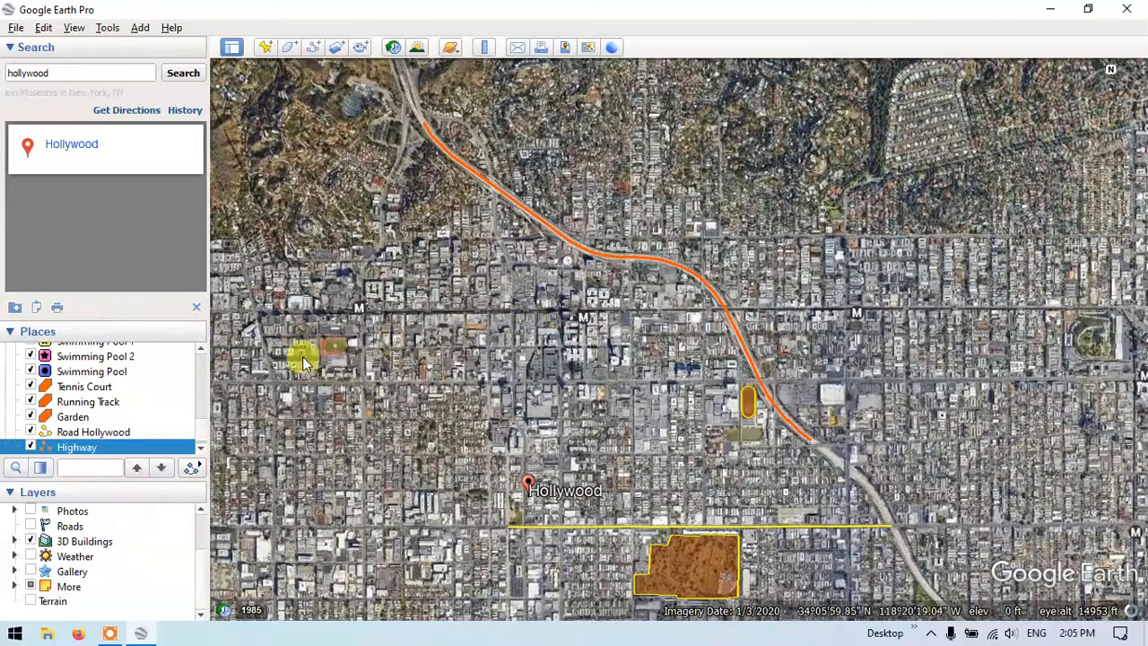
pyautogui.scroll(2, 90, 417)
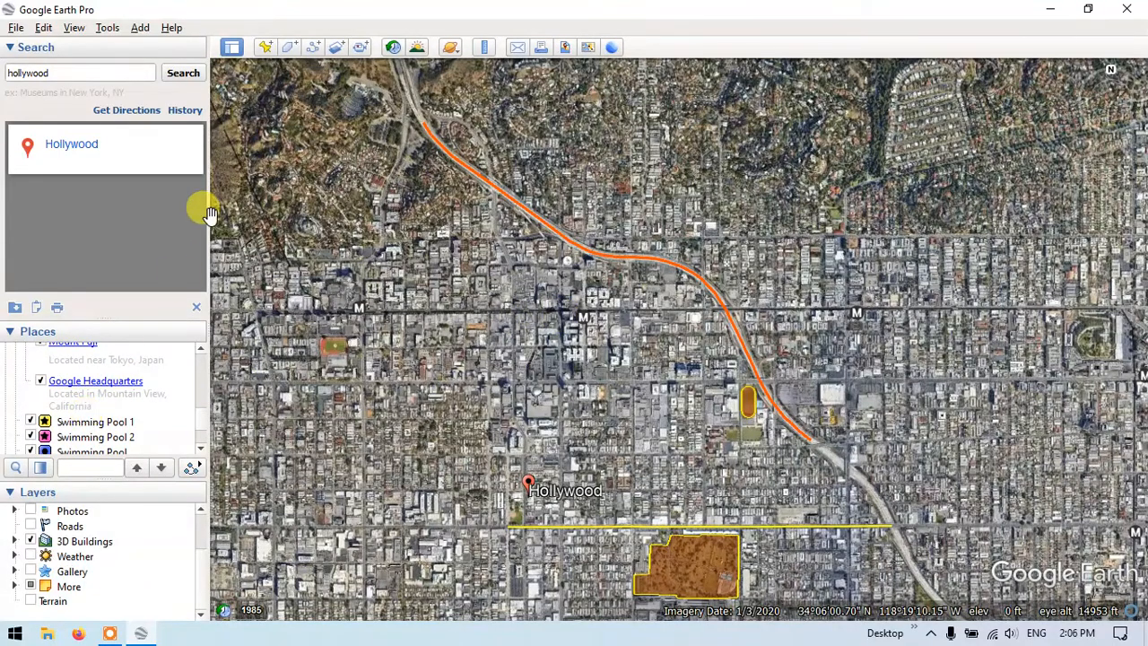
pyautogui.scroll(-3, 615, 206)
pyautogui.scroll(-3, 621, 215)
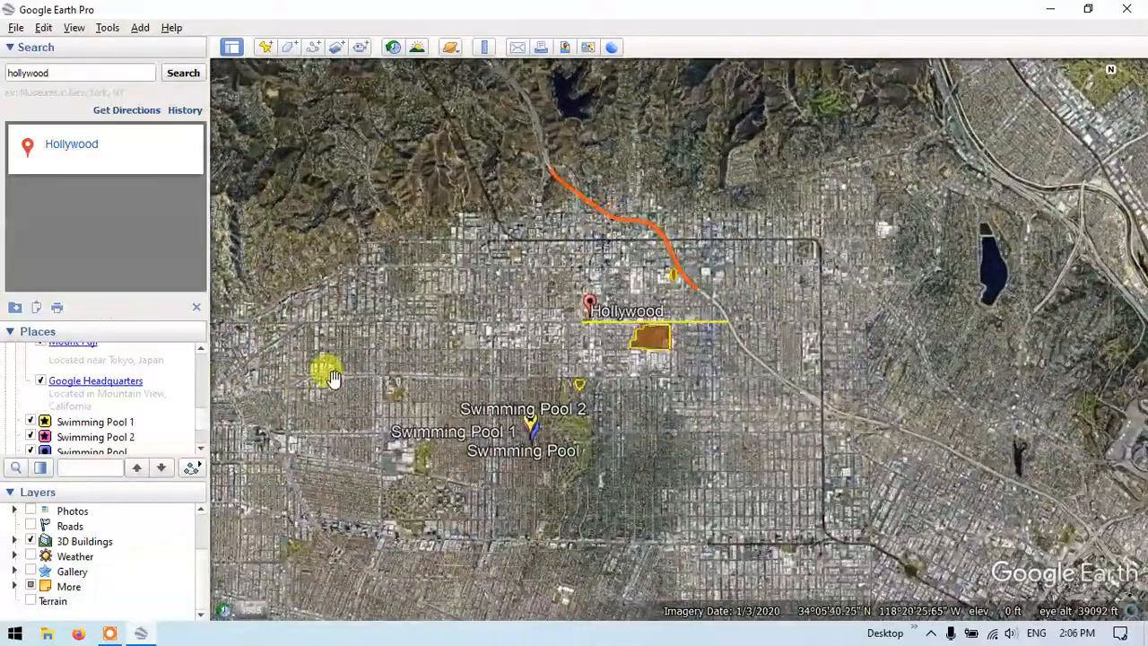
pyautogui.scroll(-3, 107, 411)
pyautogui.scroll(1, 108, 411)
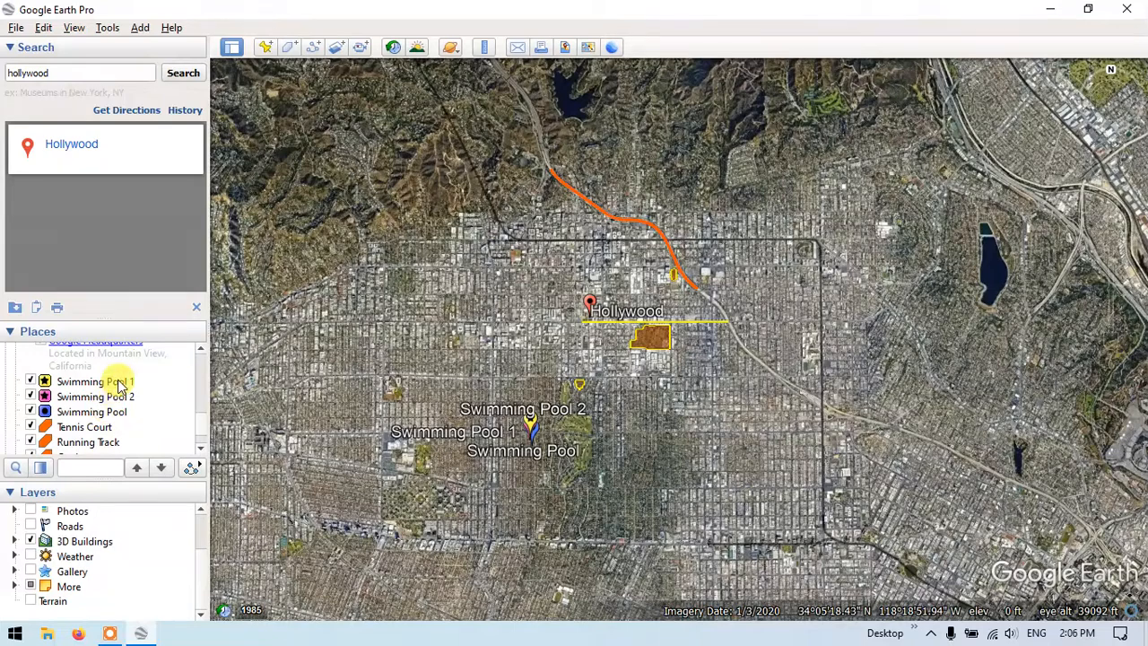
# Save the Swimming Pool 1 placemark as a KML file named Swimming Pool 1 in the desktop's kml folder.
pyautogui.click(90, 383)
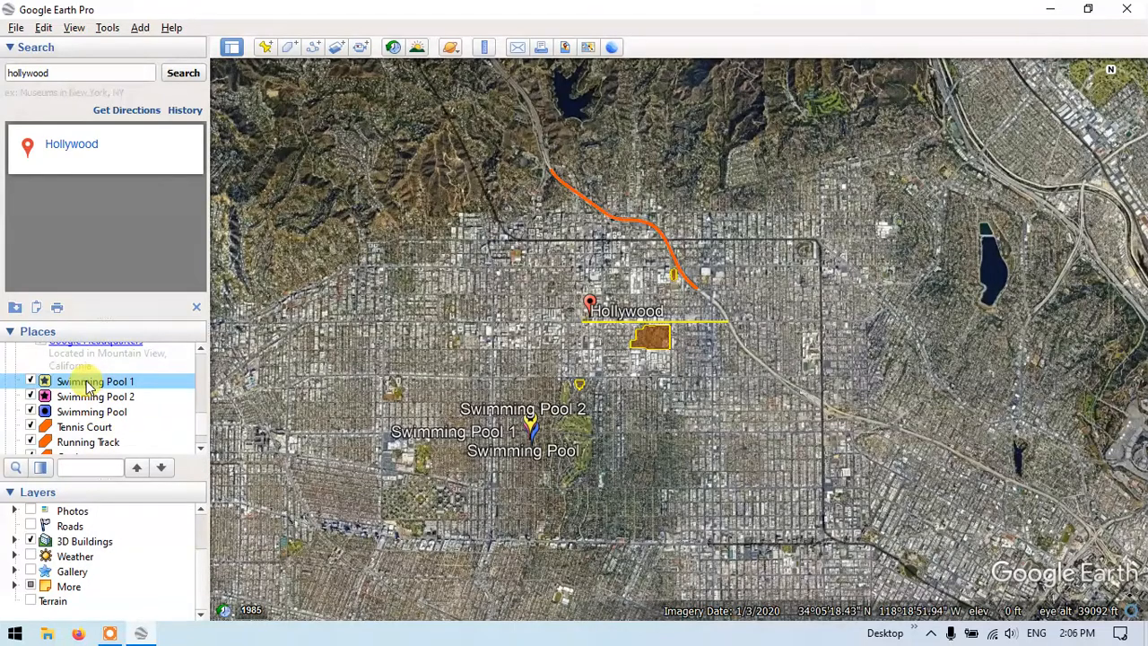
pyautogui.rightClick(88, 383)
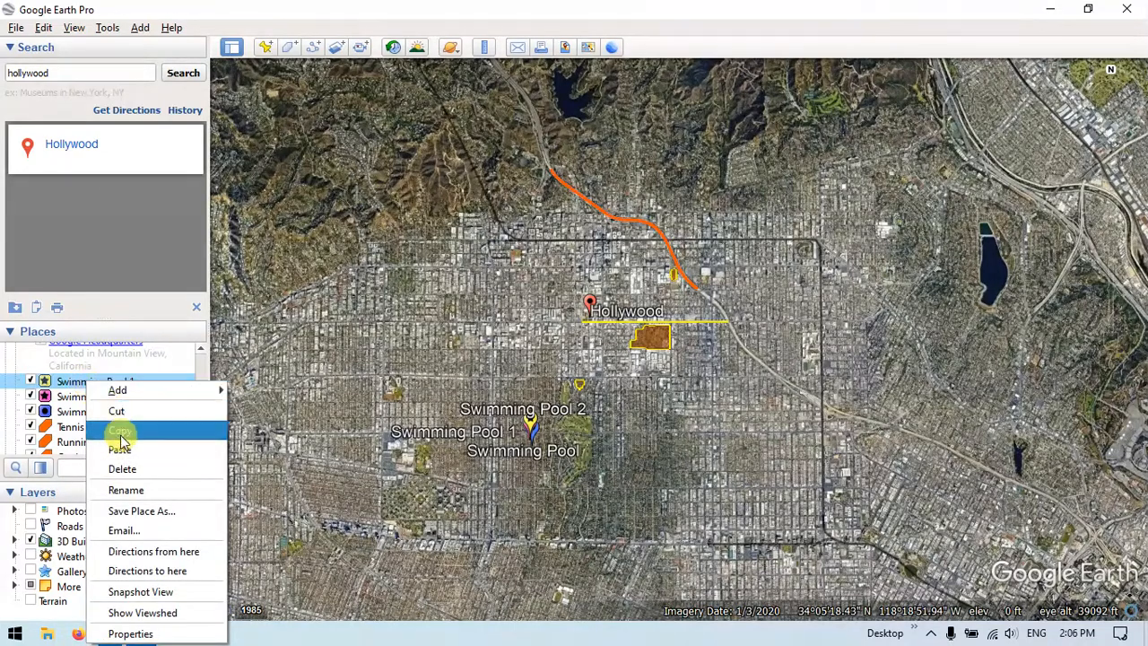
pyautogui.click(141, 511)
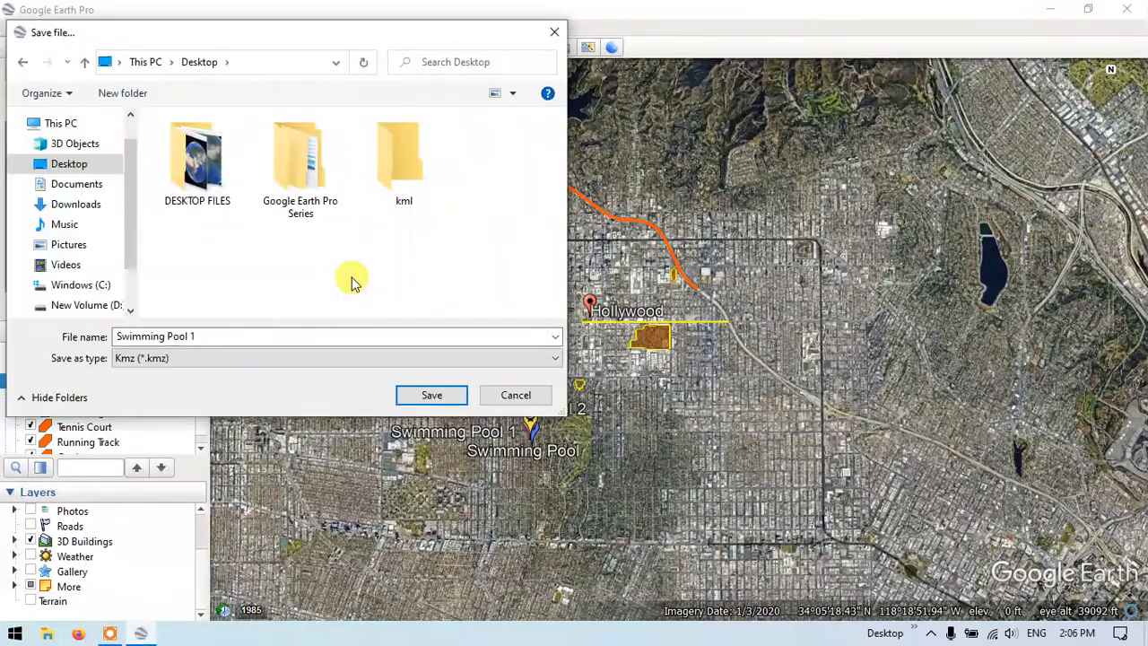
pyautogui.doubleClick(407, 160)
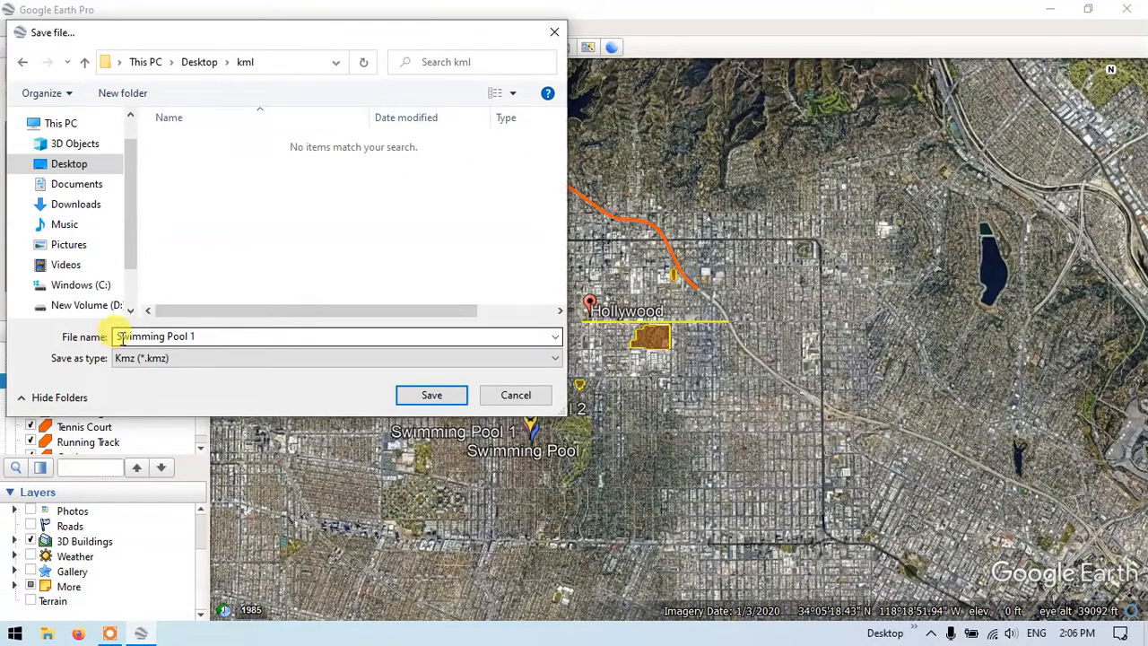
pyautogui.click(179, 359)
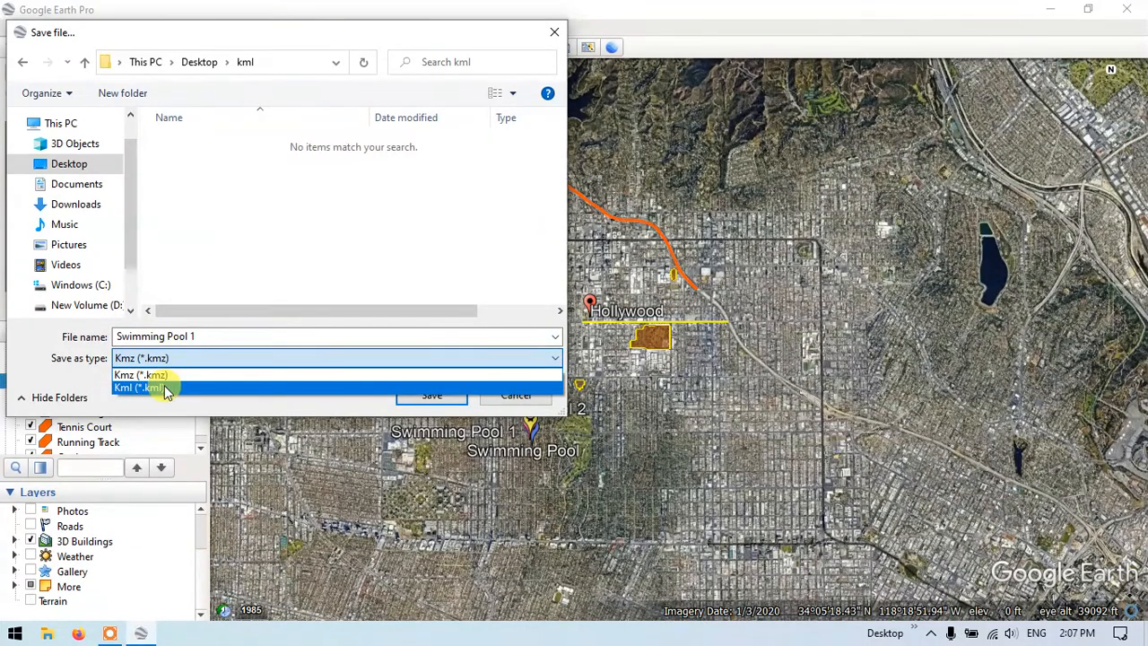
pyautogui.click(165, 387)
pyautogui.click(425, 393)
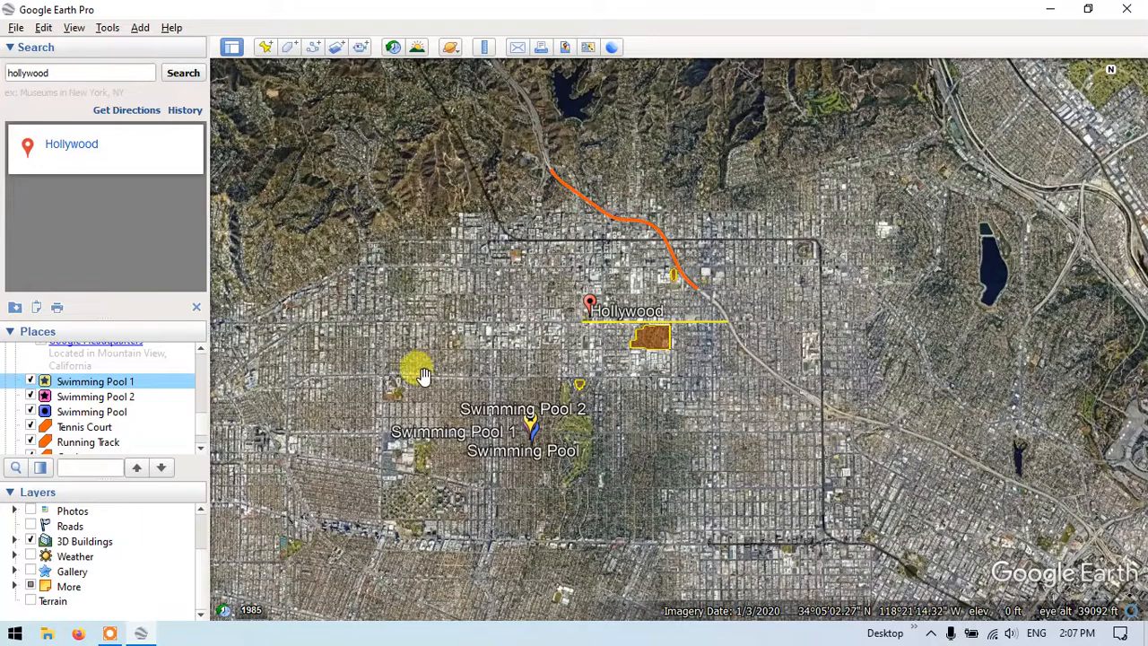
# Save the Tennis Court polygon as a KML file named Tennis Court in the same kml folder.
pyautogui.rightClick(93, 427)
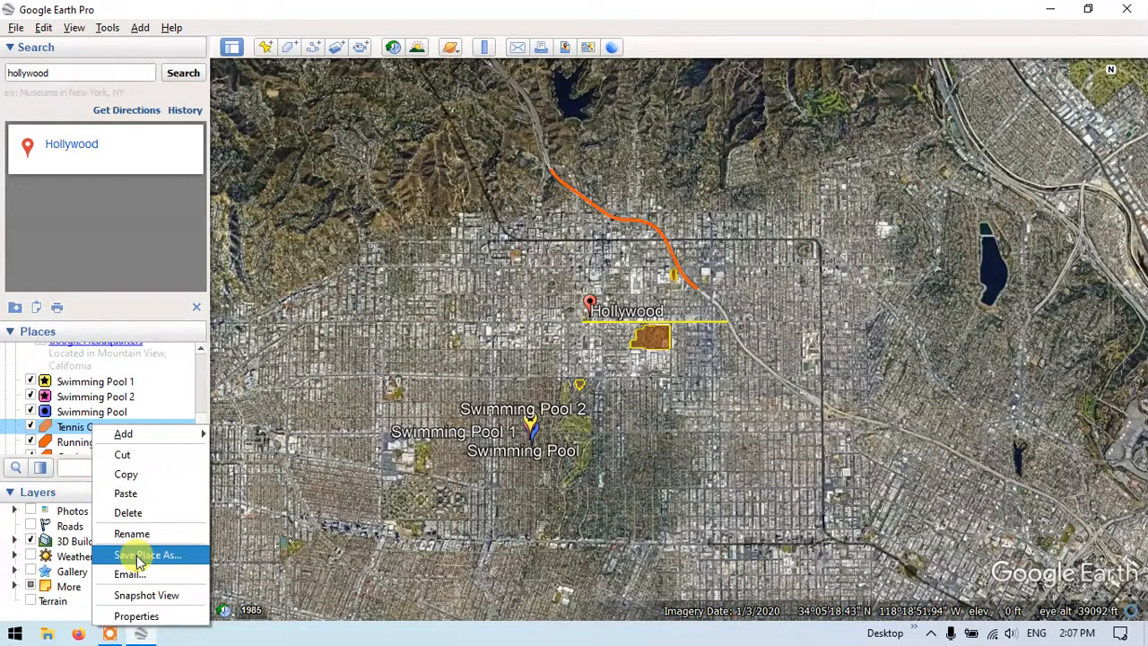
pyautogui.click(139, 556)
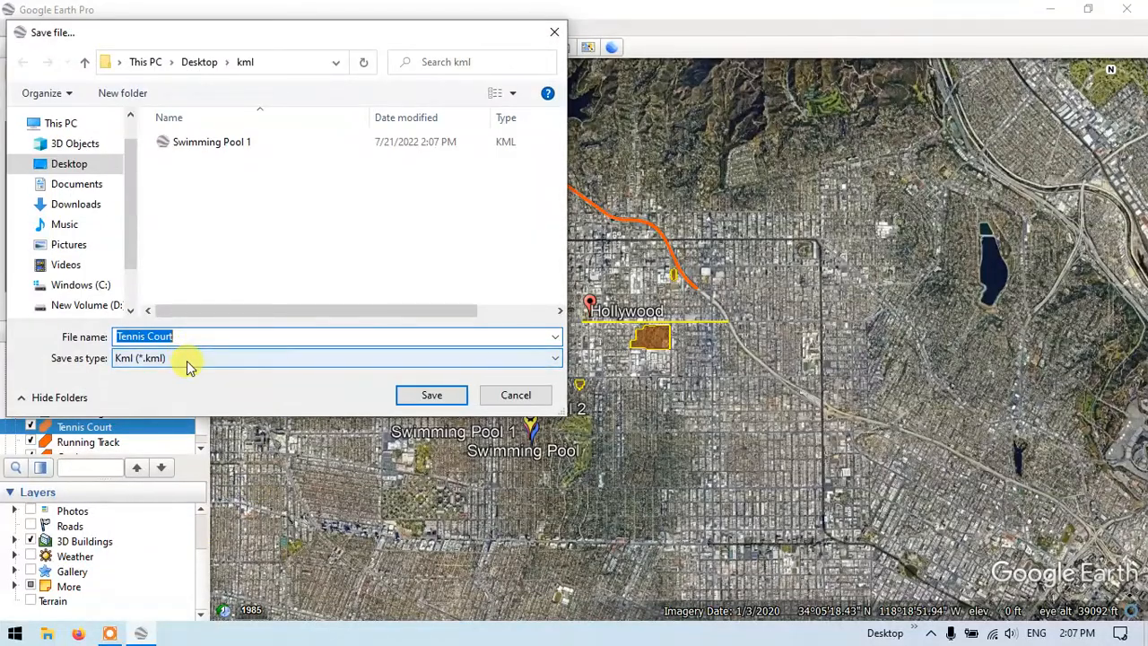
pyautogui.click(420, 395)
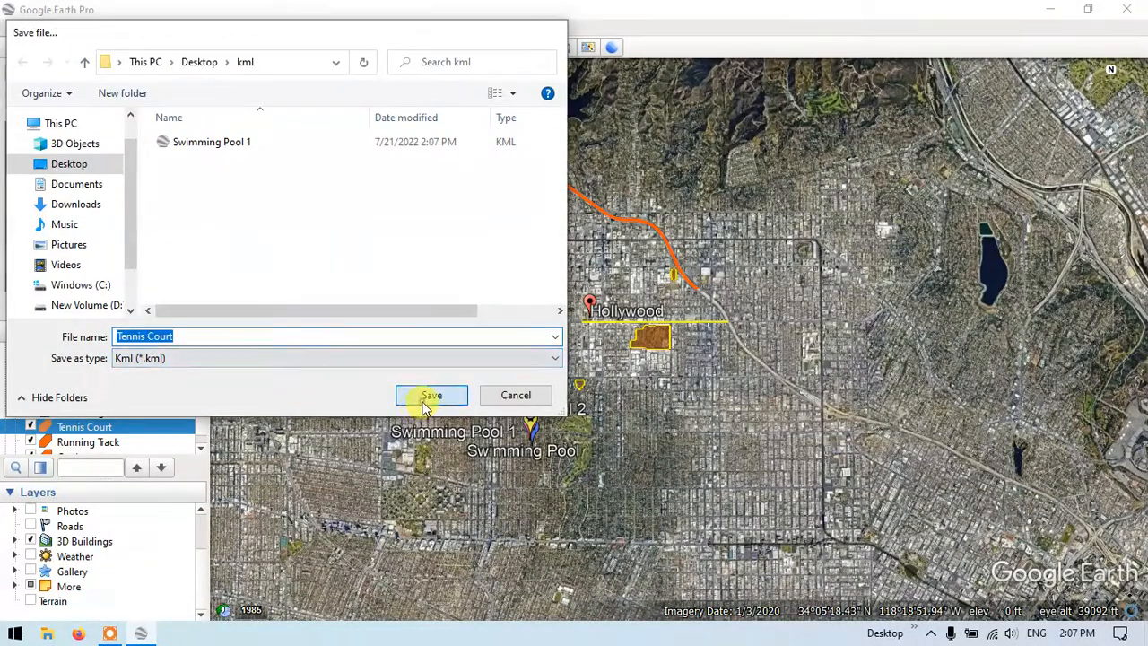